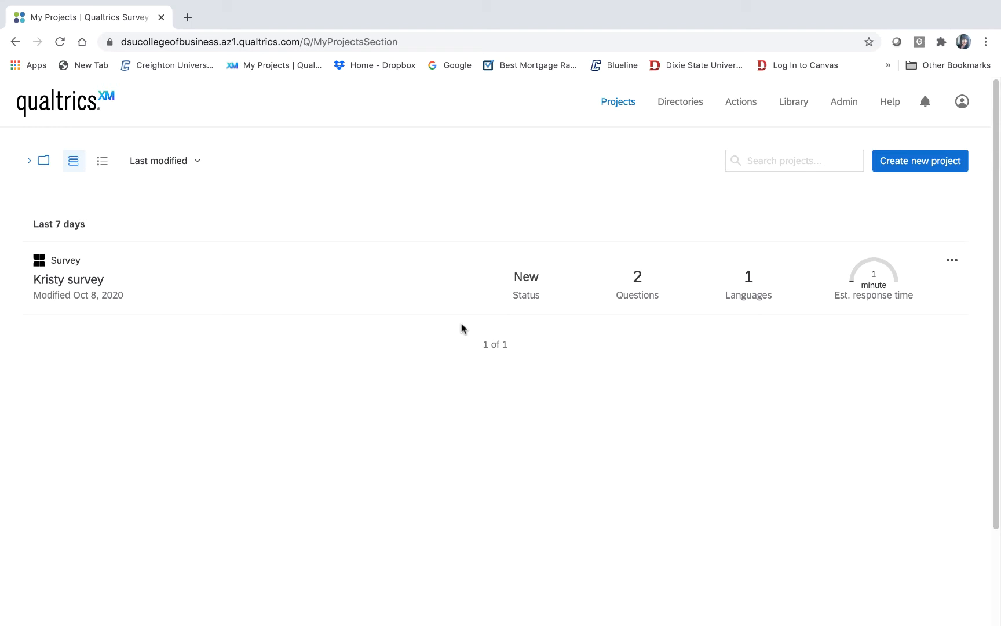
- Replace the My Projects address with qualtrics.com in Chrome's address bar
left_click(440, 42)
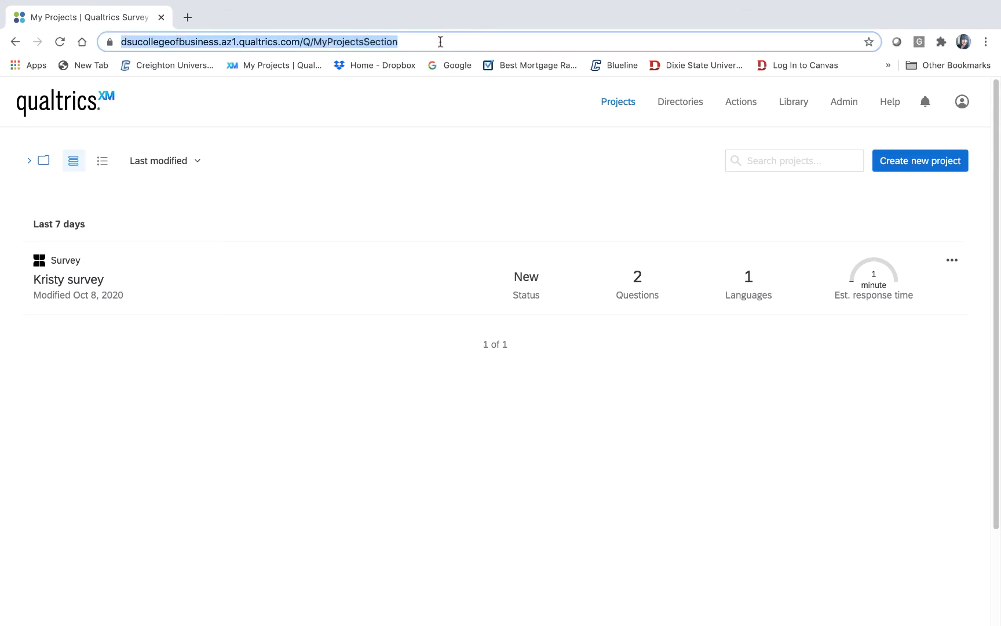
type("qual")
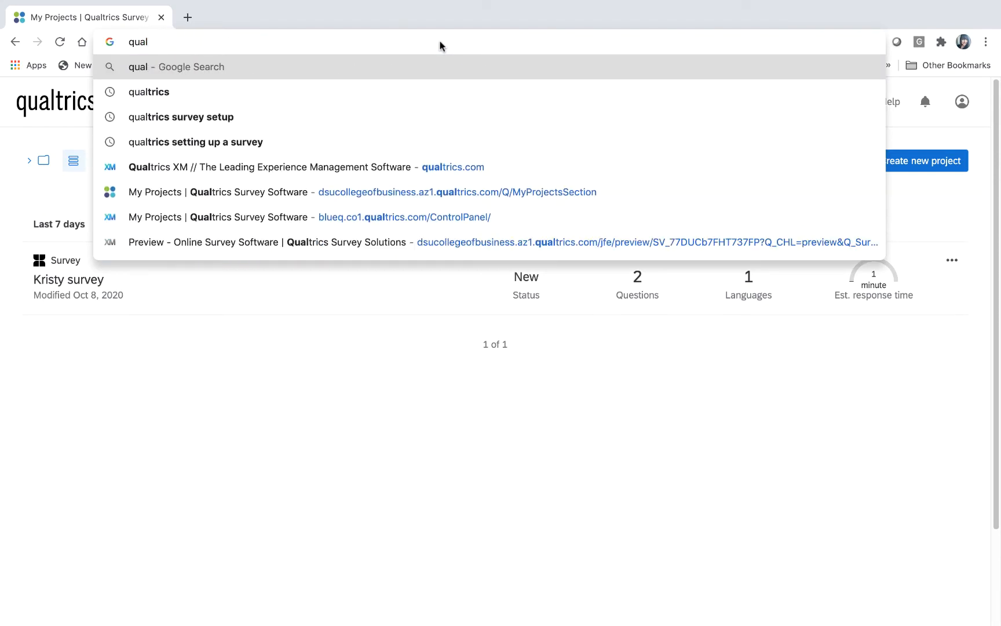
type("trics.com")
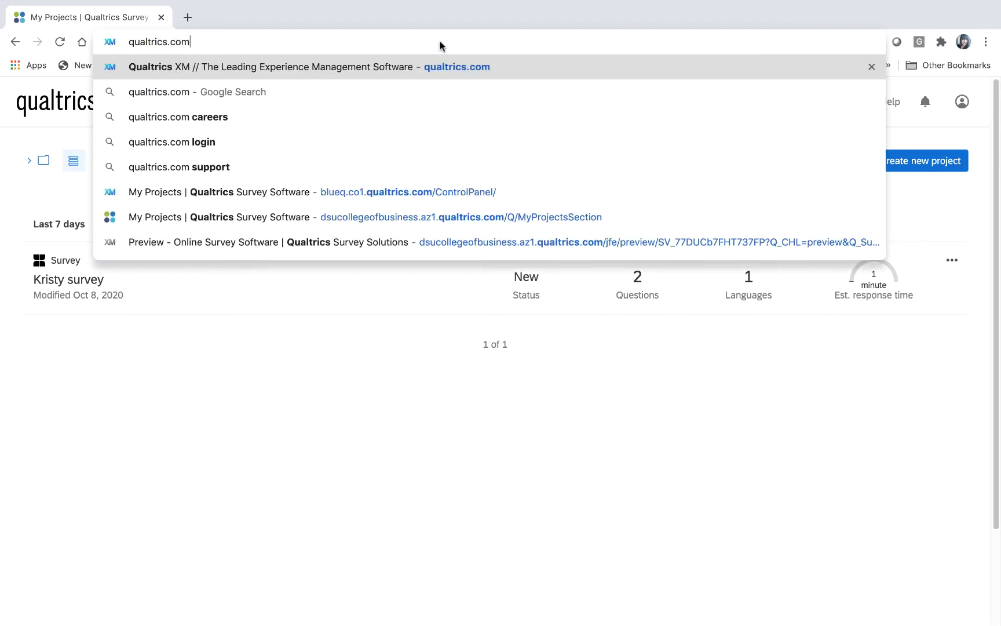
key("Return")
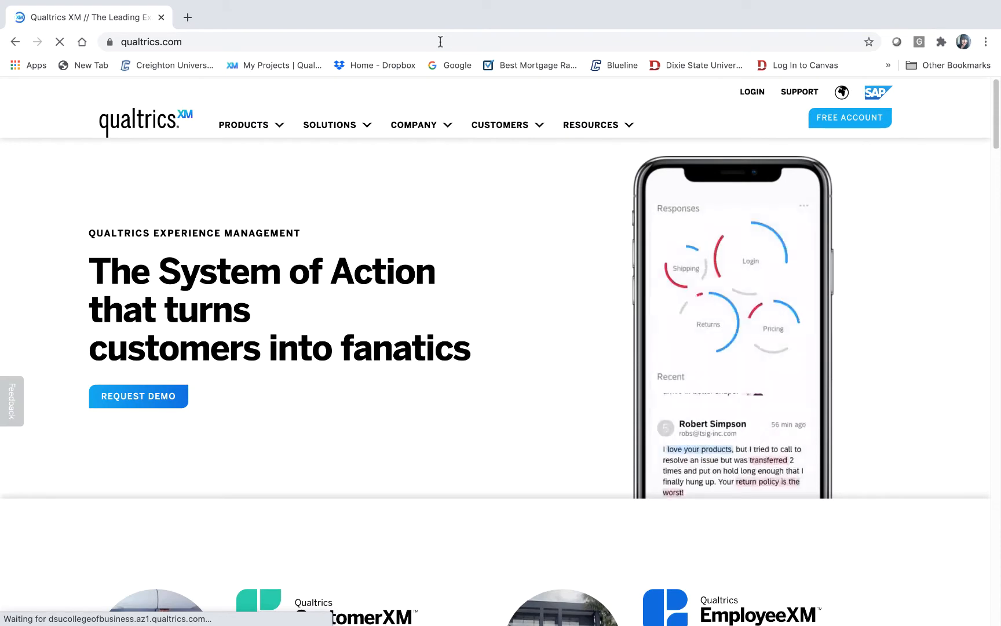
- Log in to Qualtrics with the account credentials to reach My Projects
left_click(757, 92)
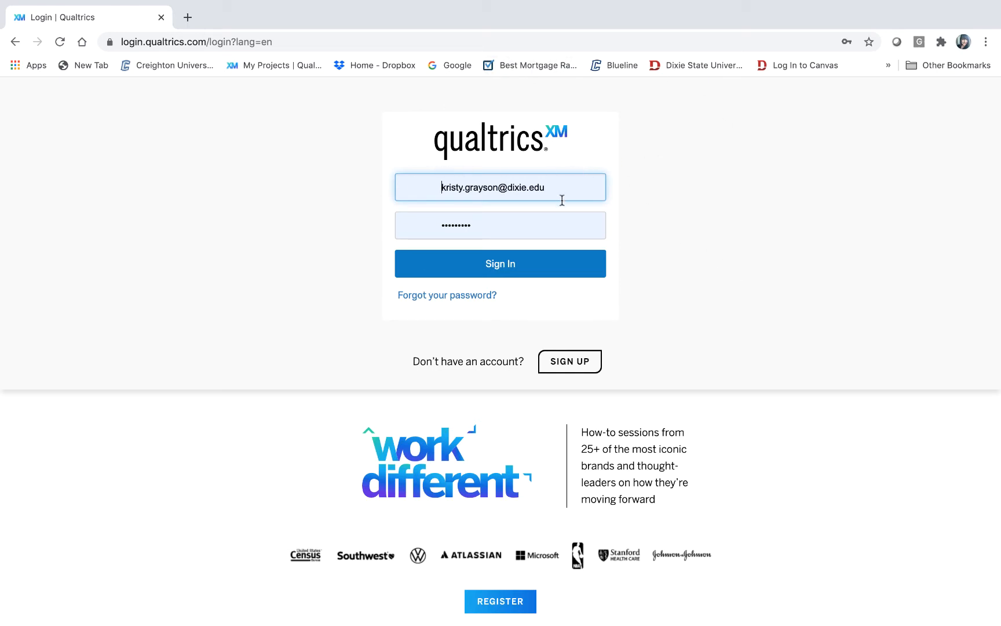
left_click(510, 271)
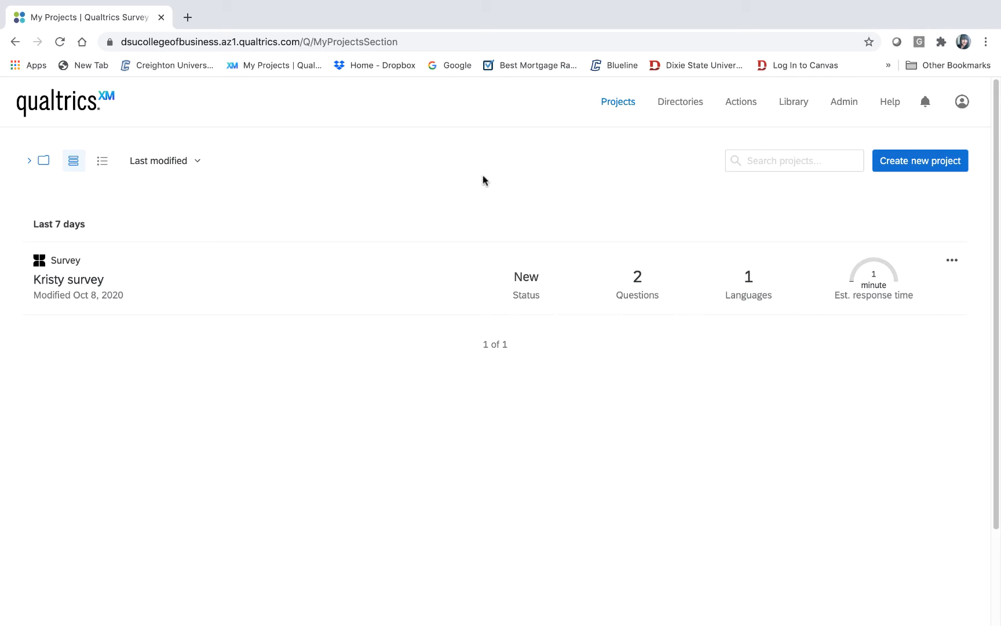
- Create a Blank Project survey from scratch and make its title editable
left_click(909, 168)
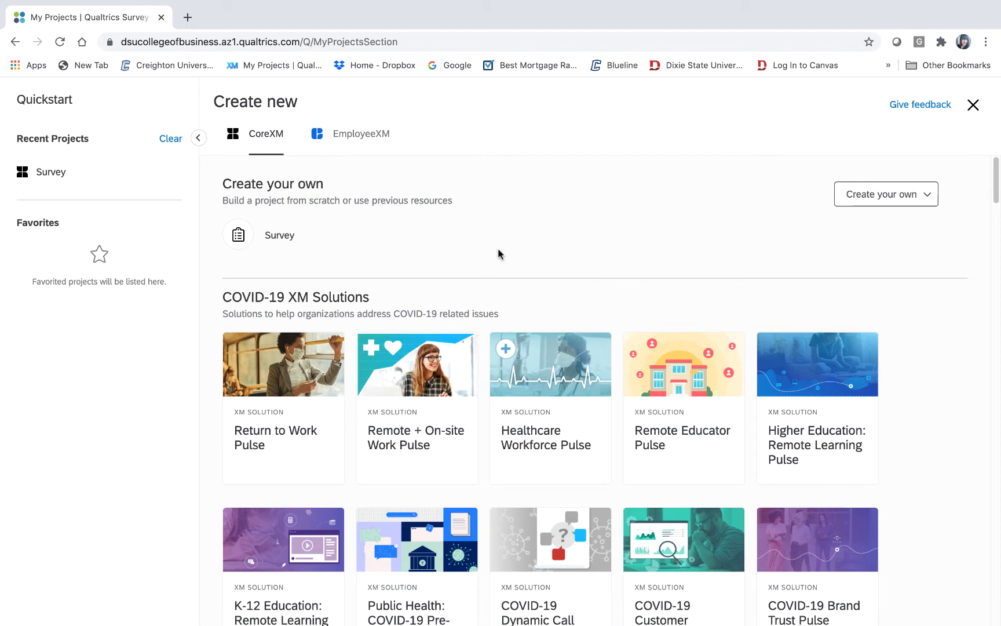
left_click(277, 238)
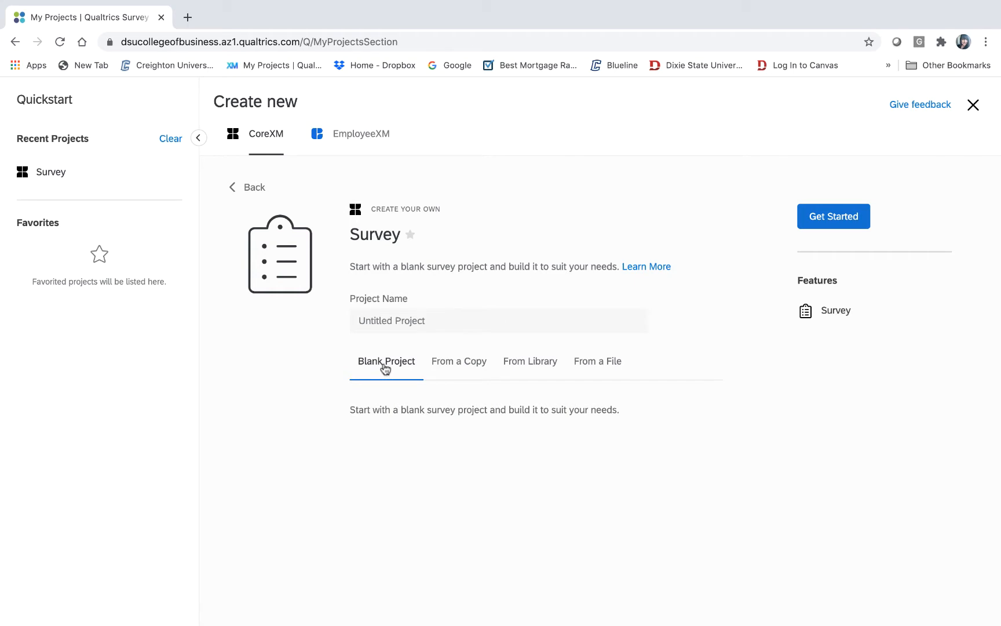
left_click(837, 220)
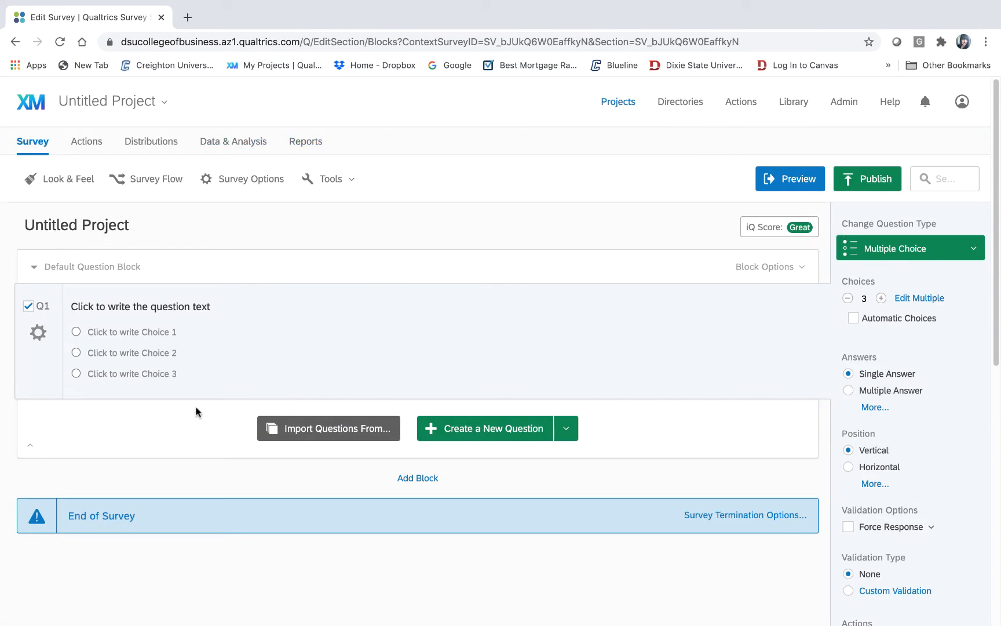
left_click(127, 226)
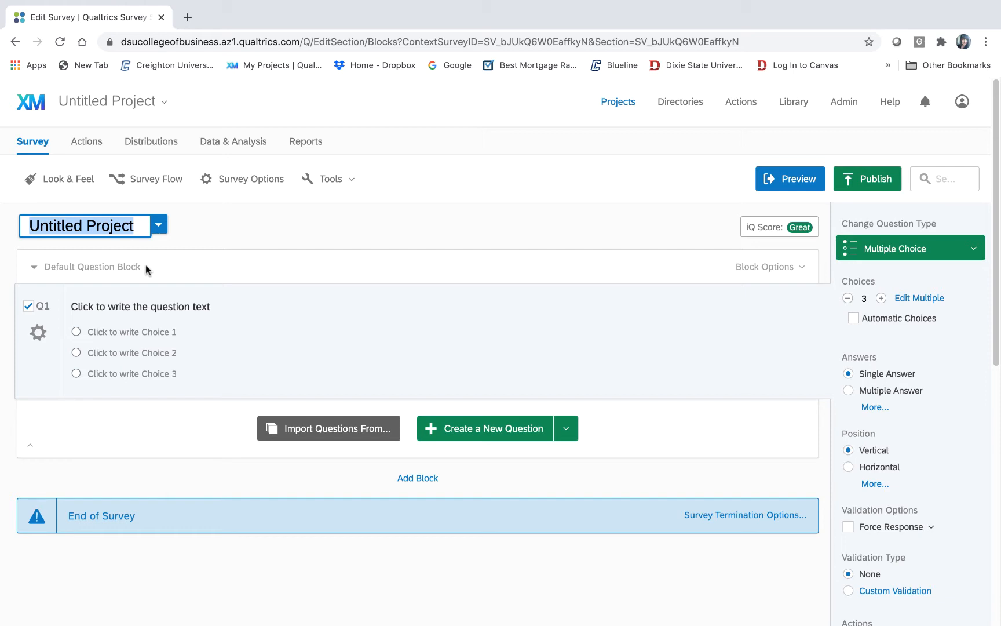
- Switch to the Word document with the survey text and save it
mouse_move(170, 622)
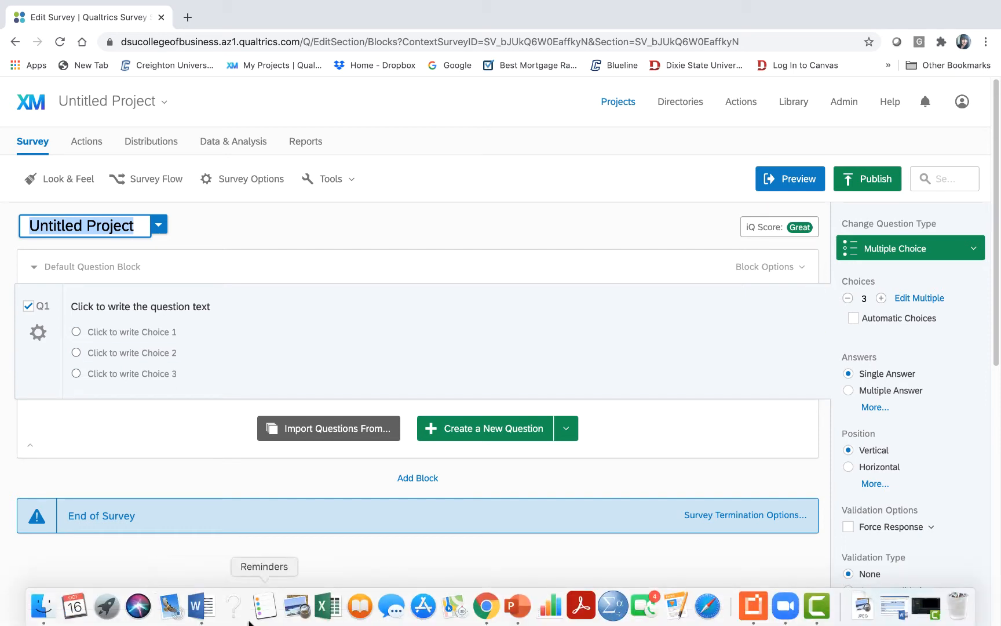
left_click(201, 606)
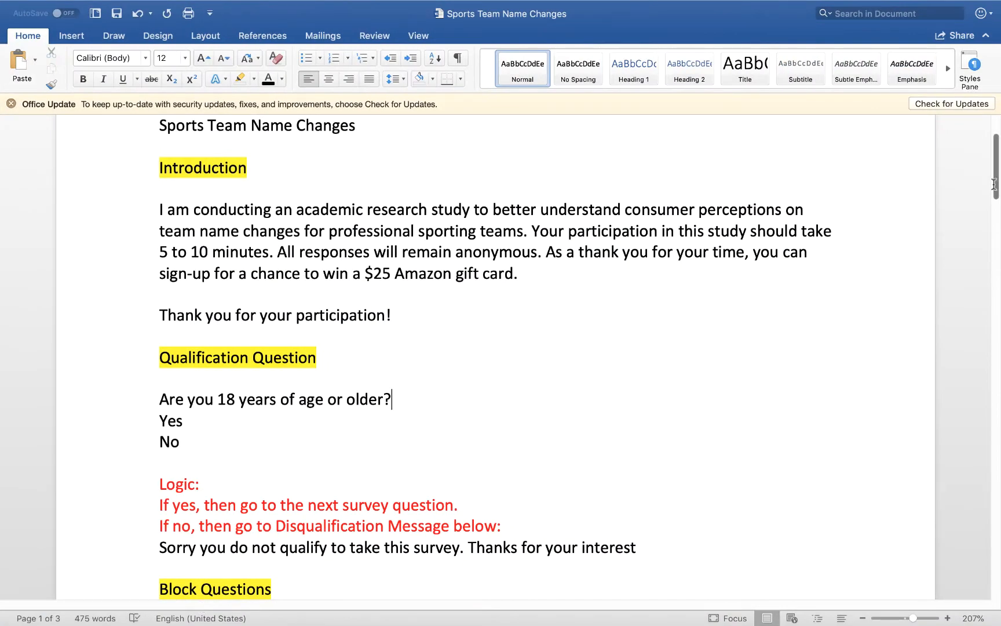
scroll(994, 184, "up", 5)
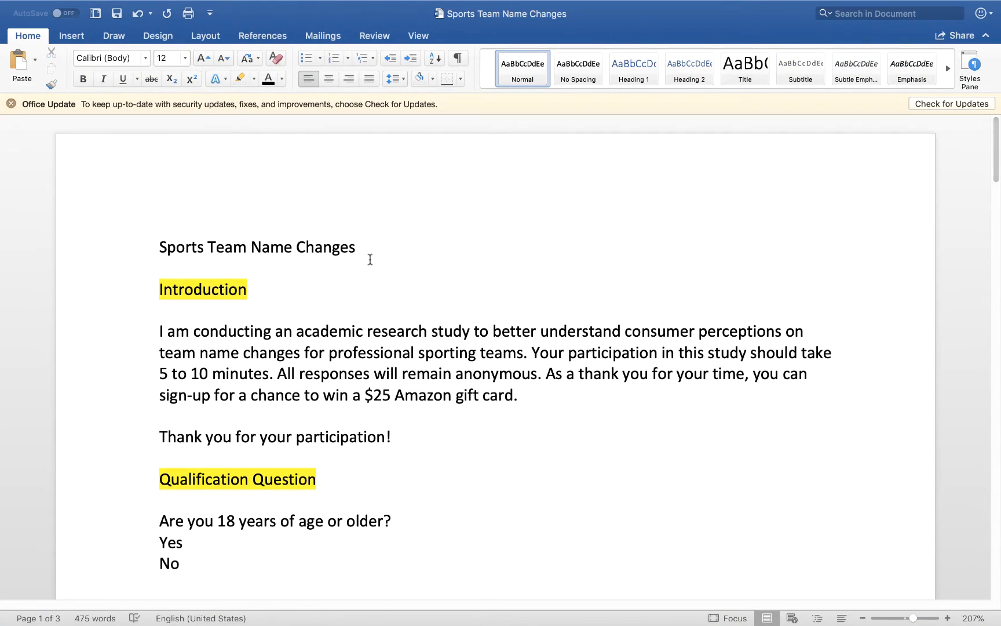
left_click_drag(360, 249, 174, 254)
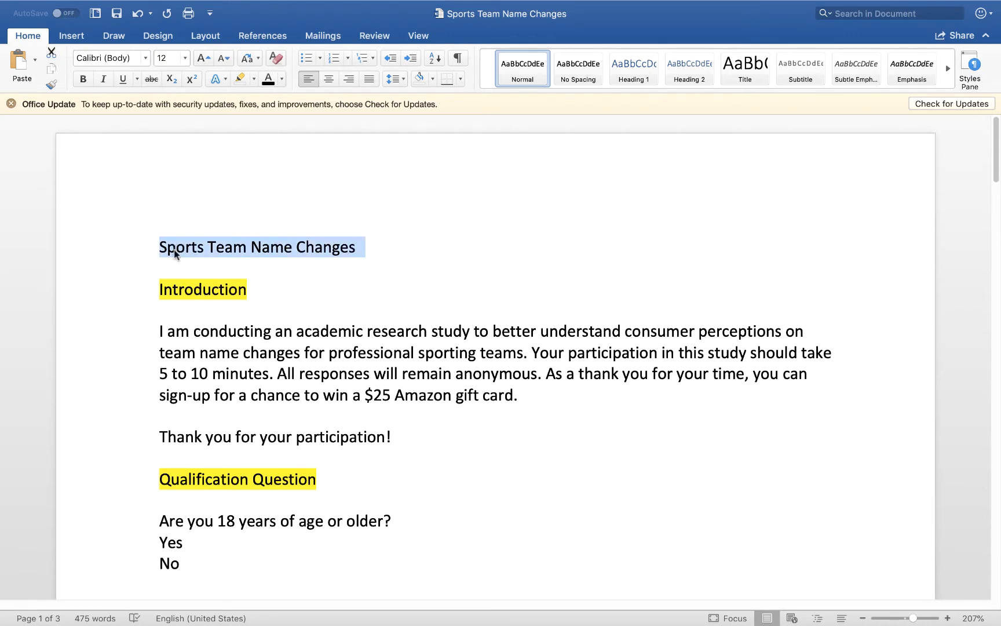
mouse_move(81, 7)
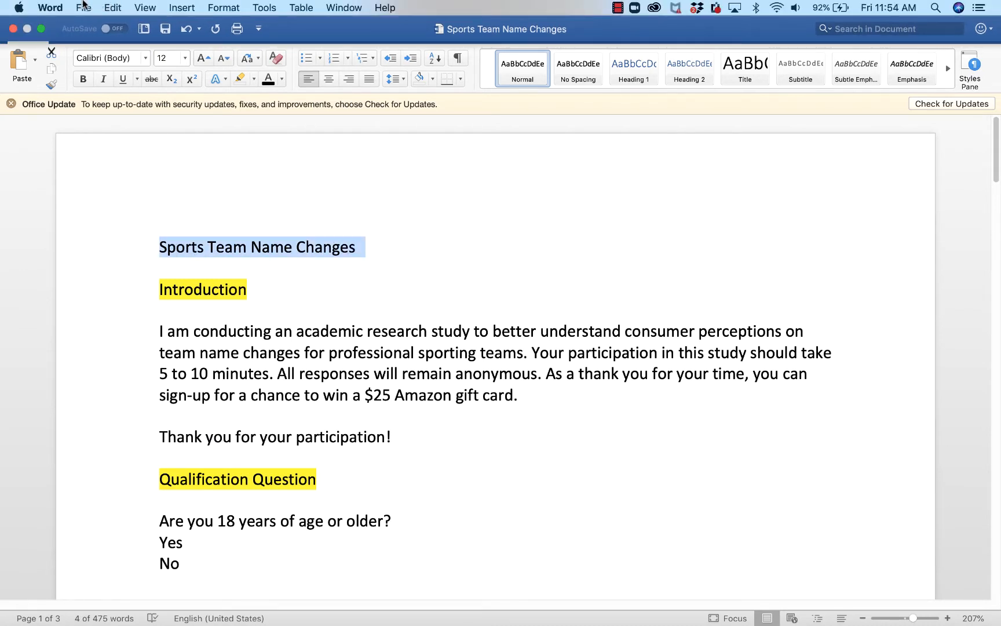
left_click(83, 7)
mouse_move(100, 69)
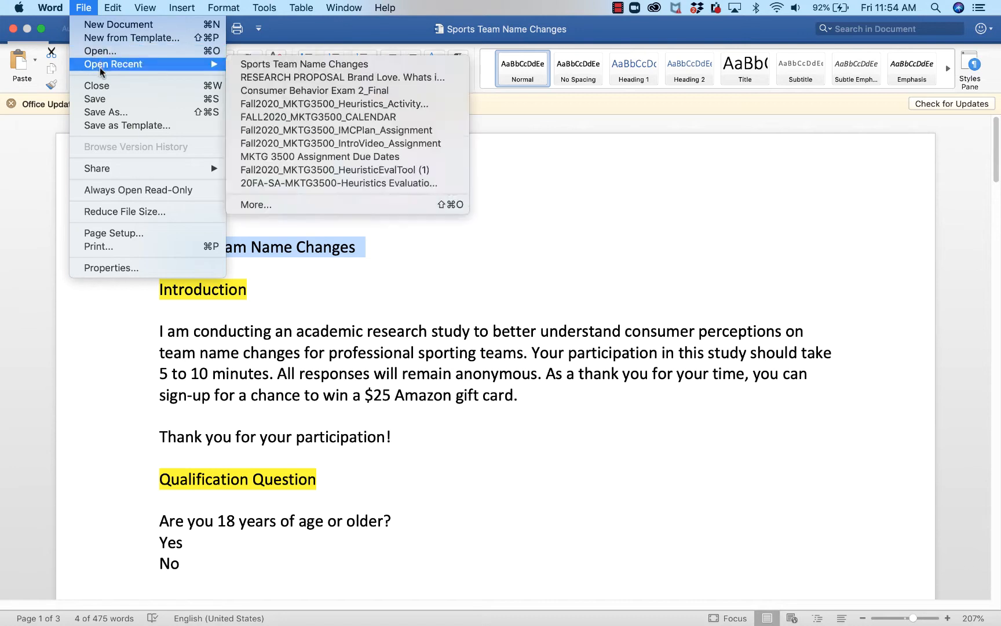
left_click(102, 100)
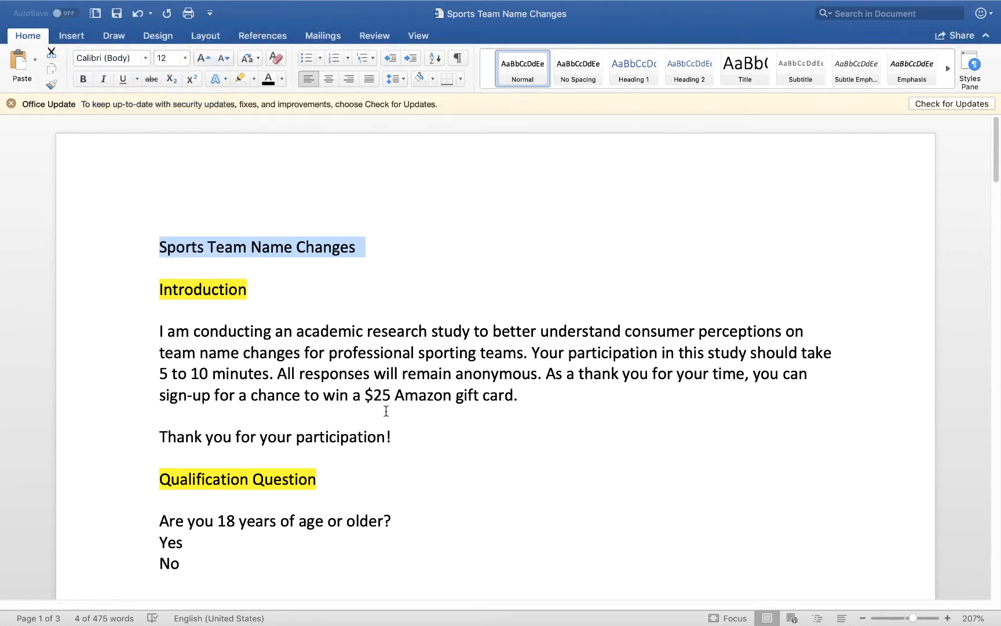
- Copy the title 'Sports Team Name Changes' from Word and return to Chrome
left_click(408, 373)
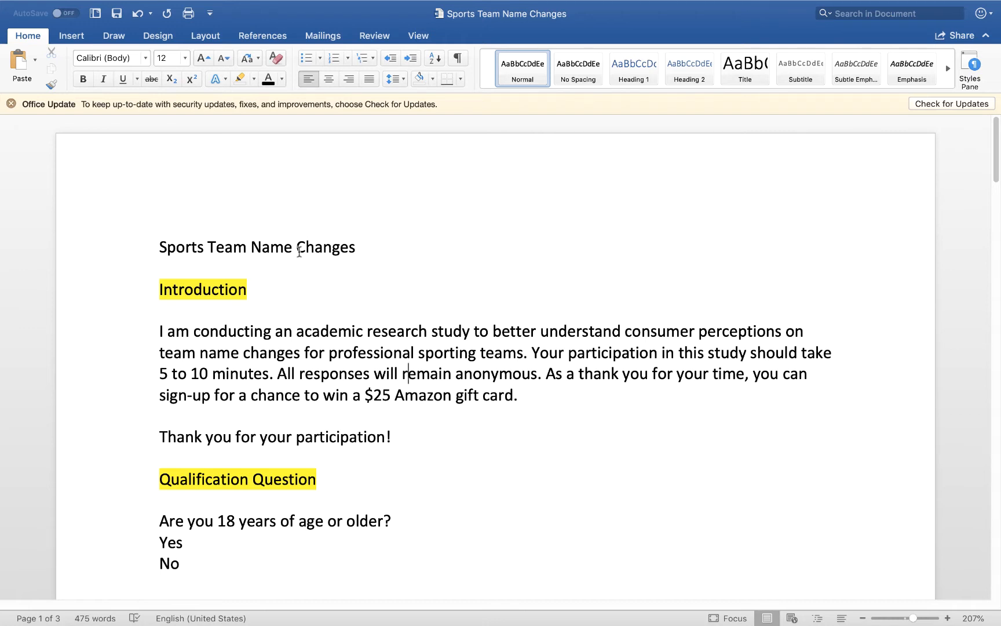
left_click_drag(376, 249, 356, 249)
left_click(112, 6)
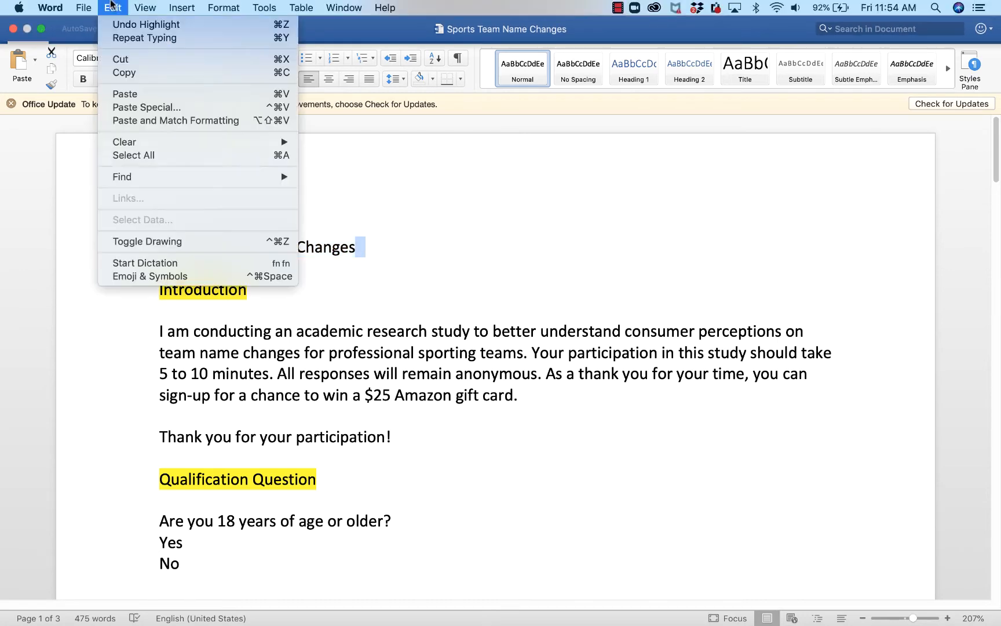
left_click(123, 73)
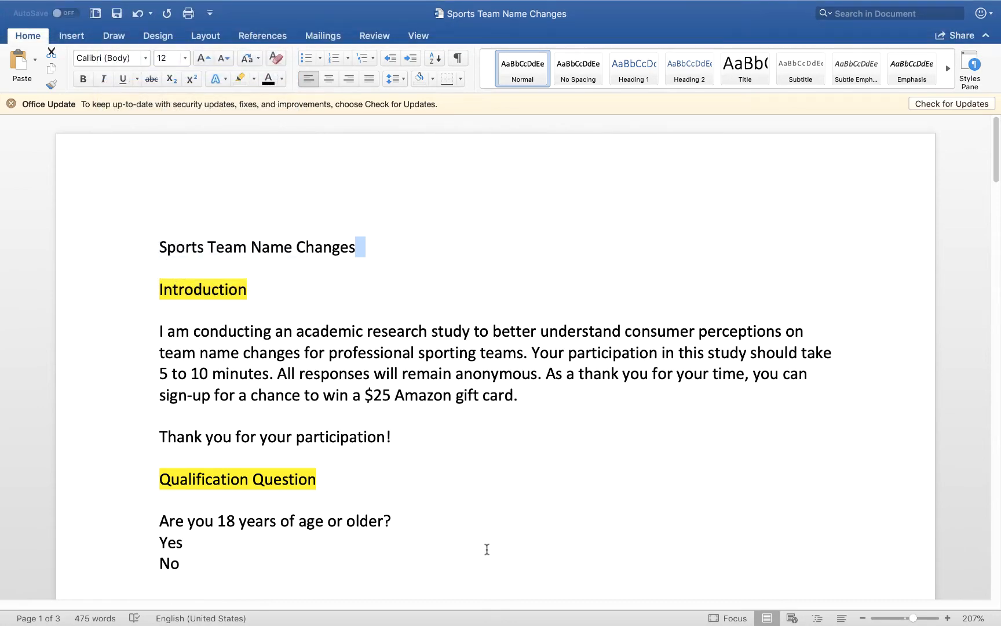
mouse_move(297, 605)
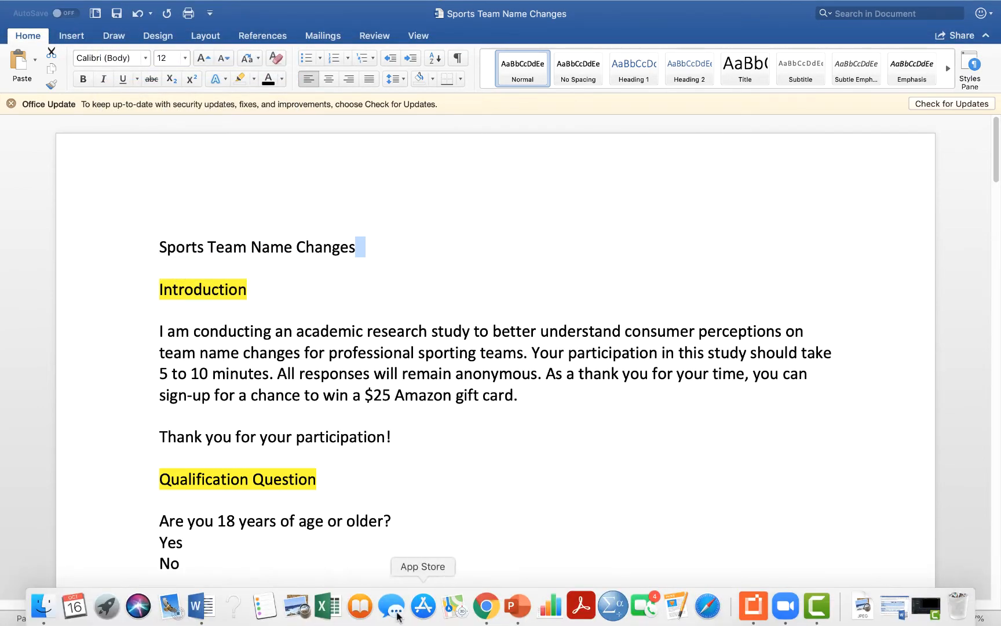
left_click(489, 614)
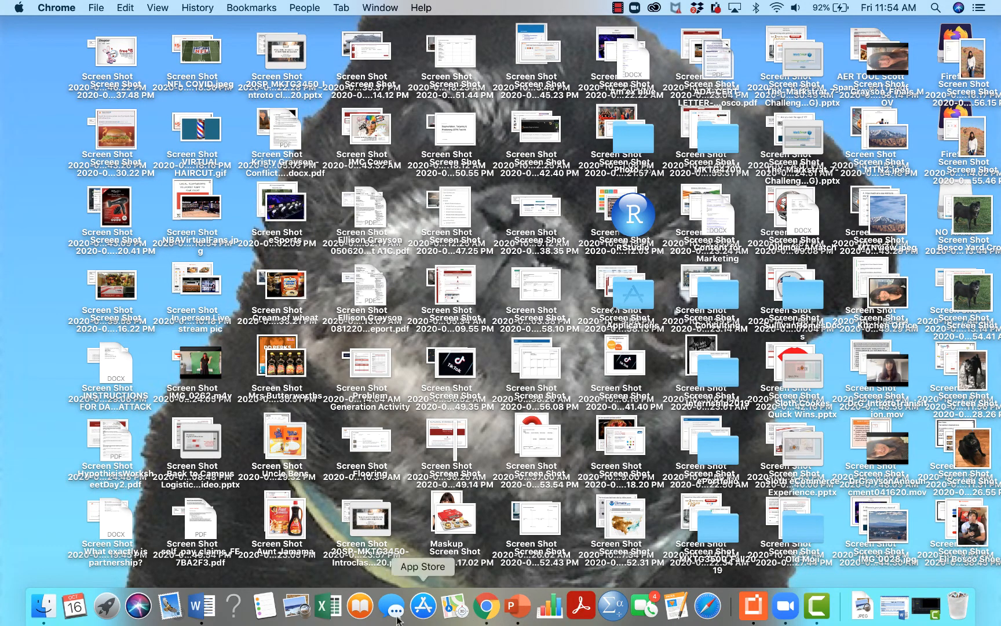
- Replace 'Untitled Project' with the survey title 'Sports Team Name Changes'
left_click(488, 614)
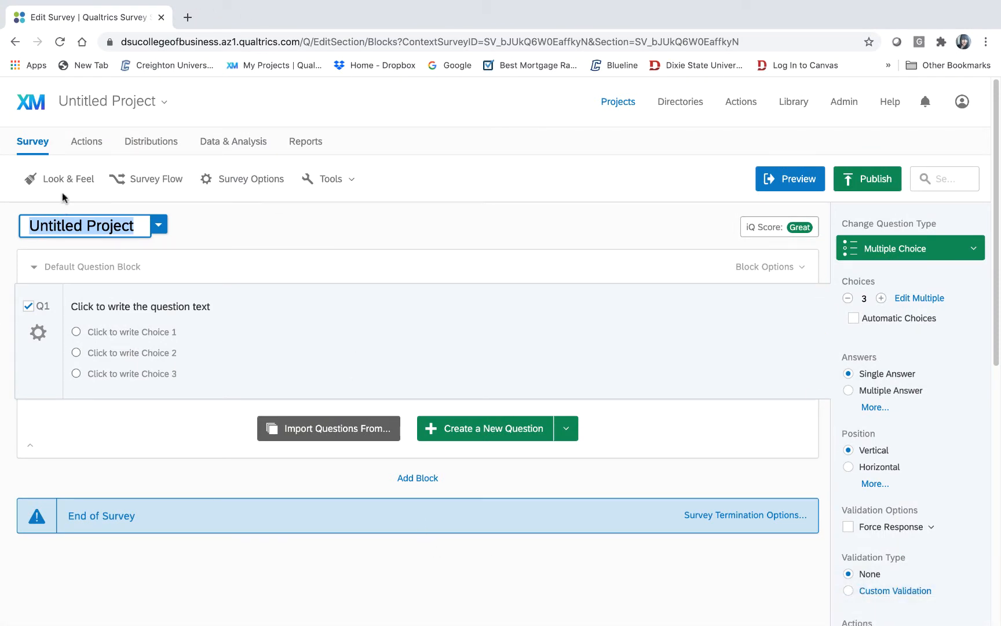
left_click(228, 242)
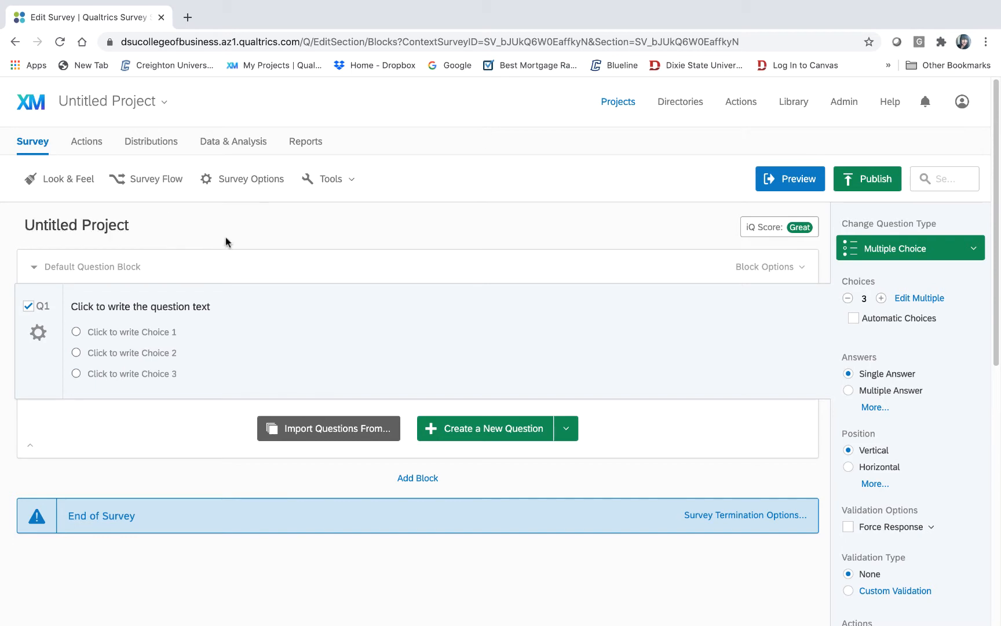
left_click(93, 226)
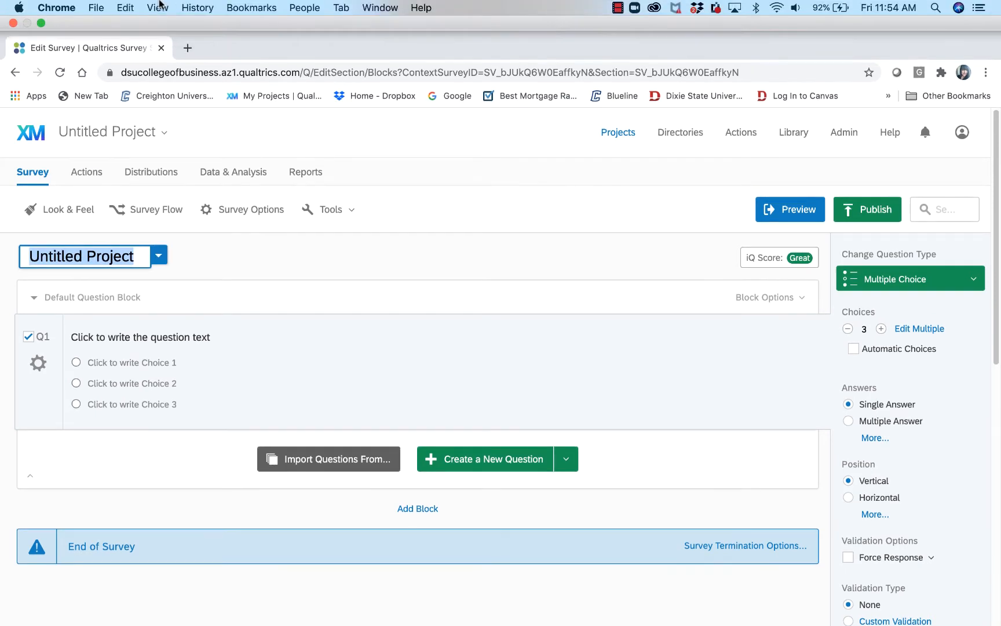
left_click(124, 6)
left_click(155, 85)
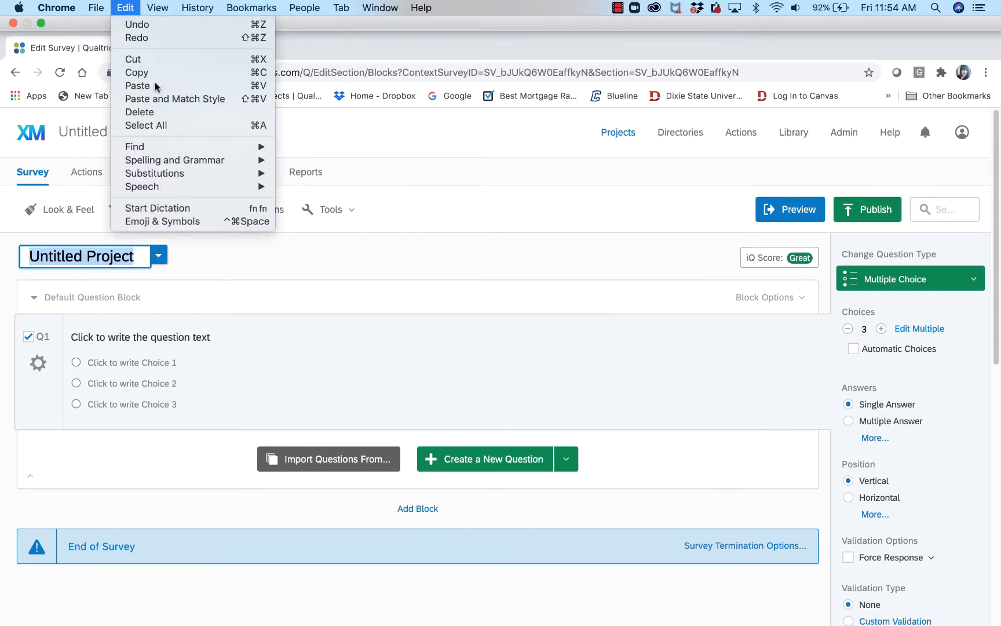
left_click(311, 245)
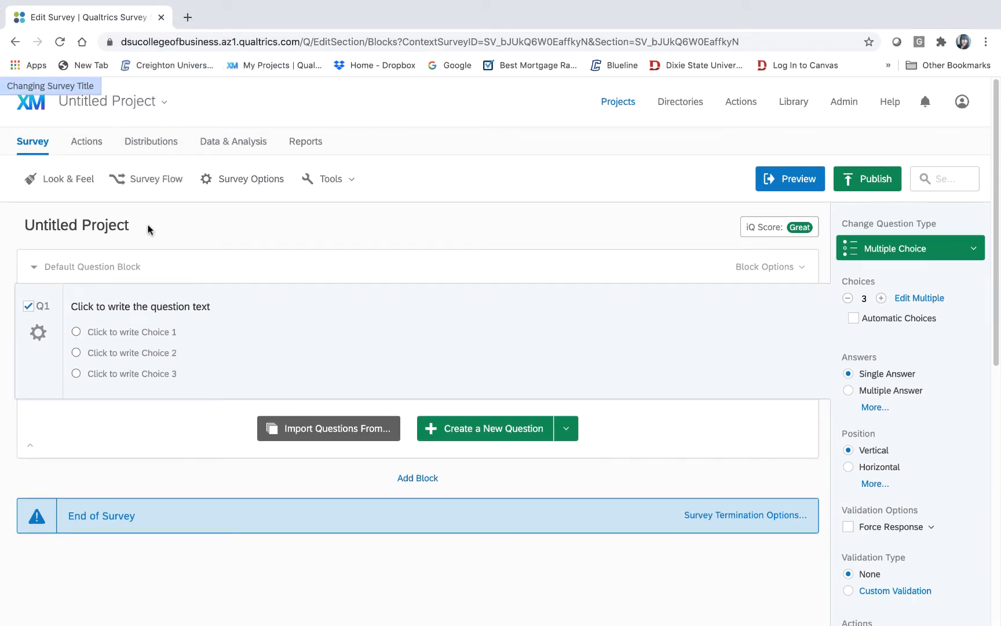
left_click(120, 224)
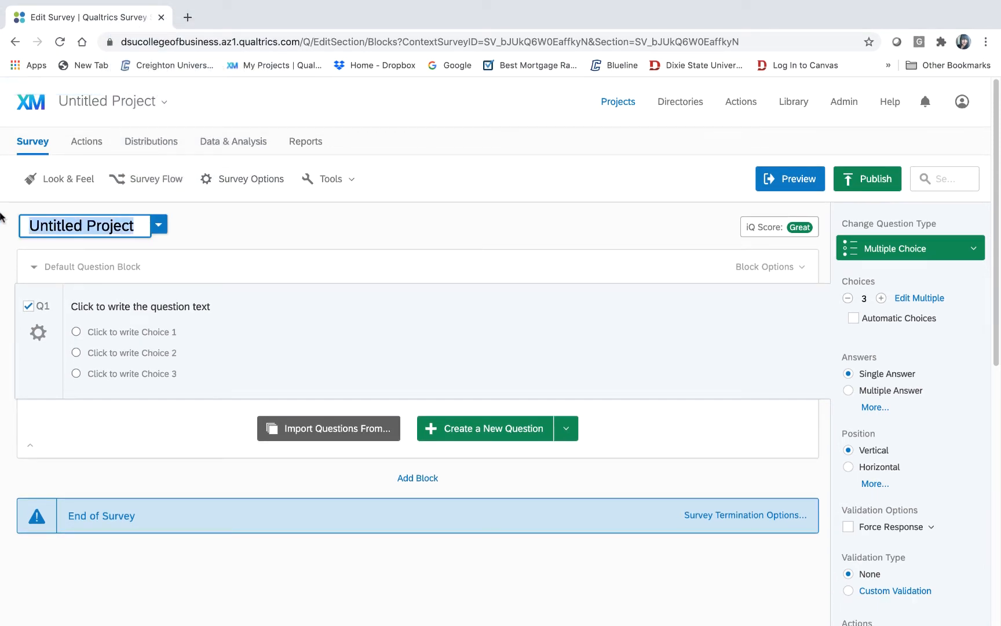
type("Sports")
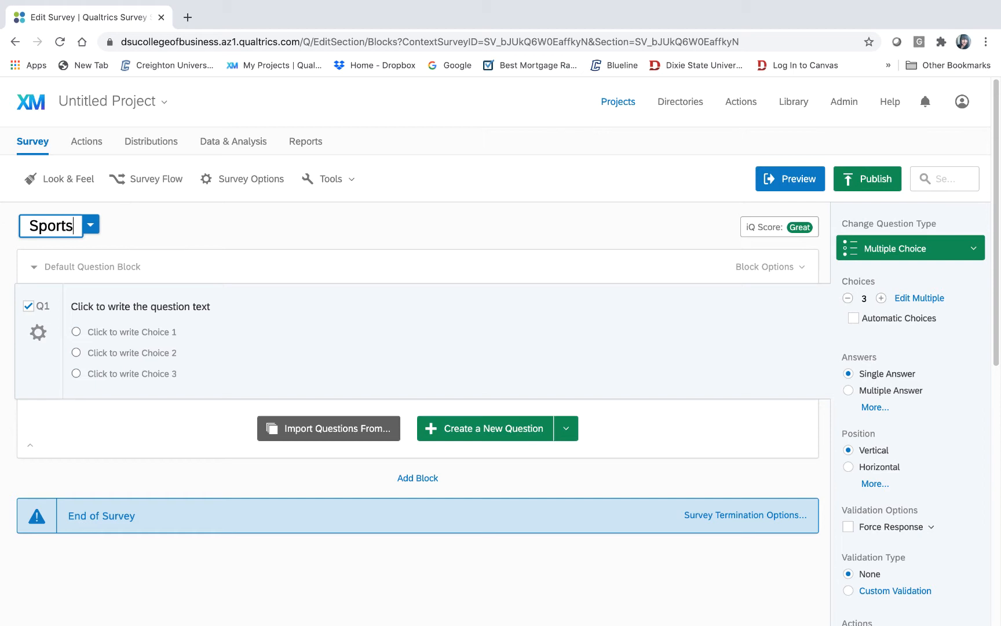
type(" Team Name Changes")
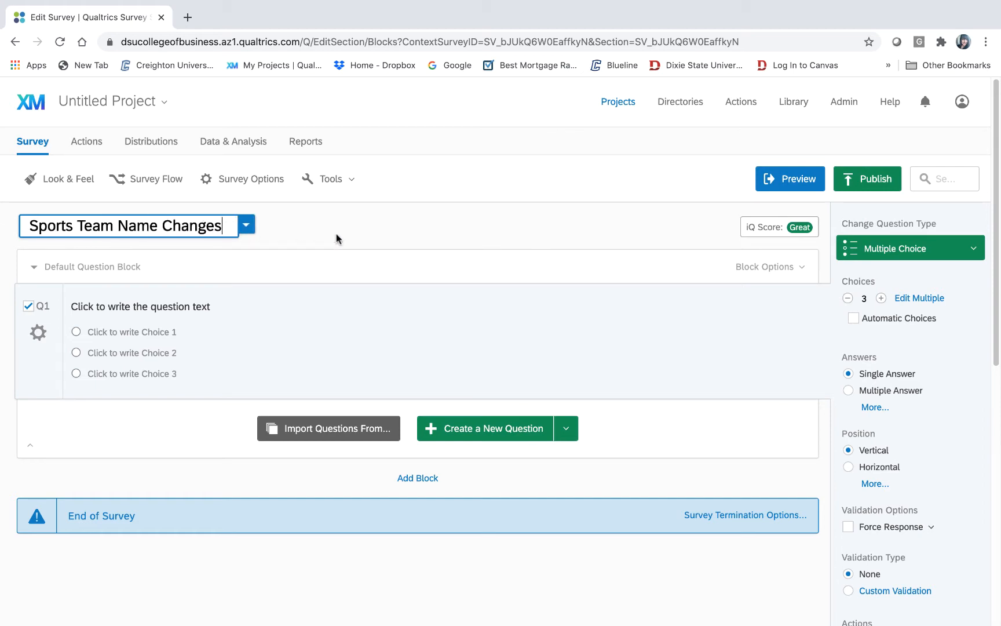
left_click(365, 218)
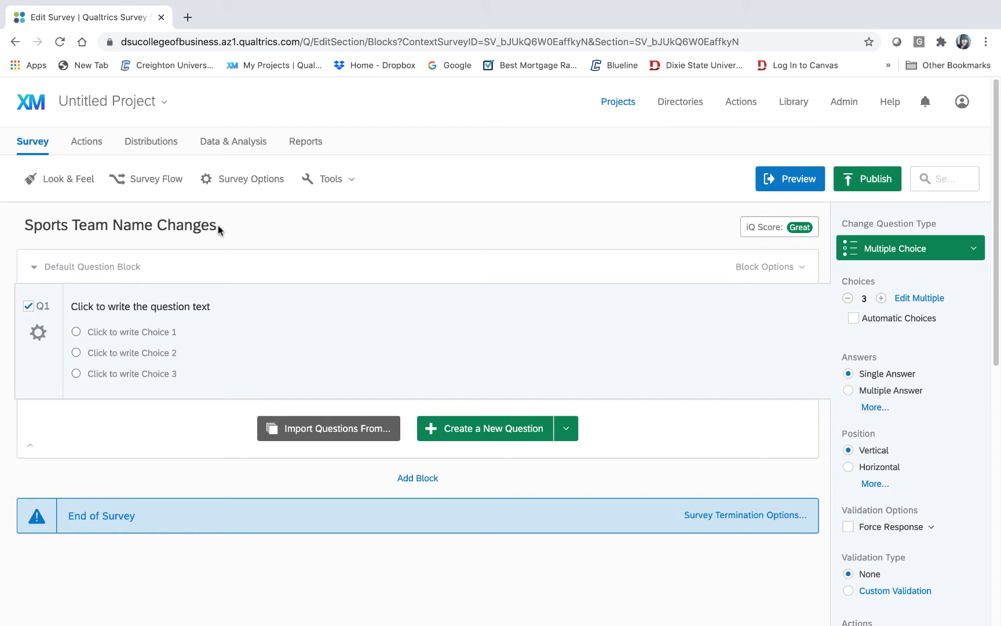
- Switch to the Sports Team Name Changes project from the project name dropdown
left_click(134, 105)
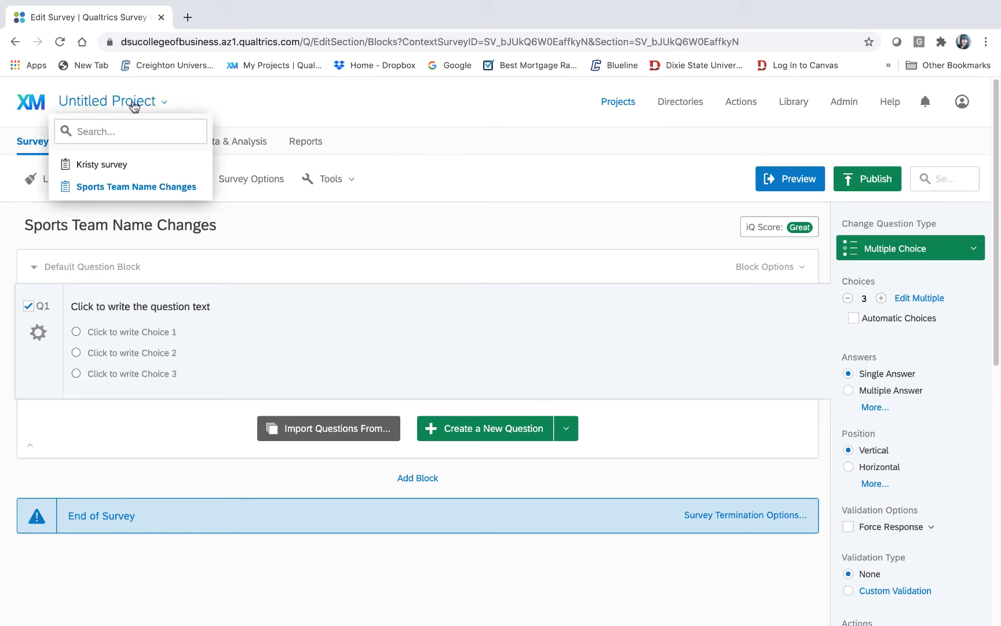
left_click(144, 192)
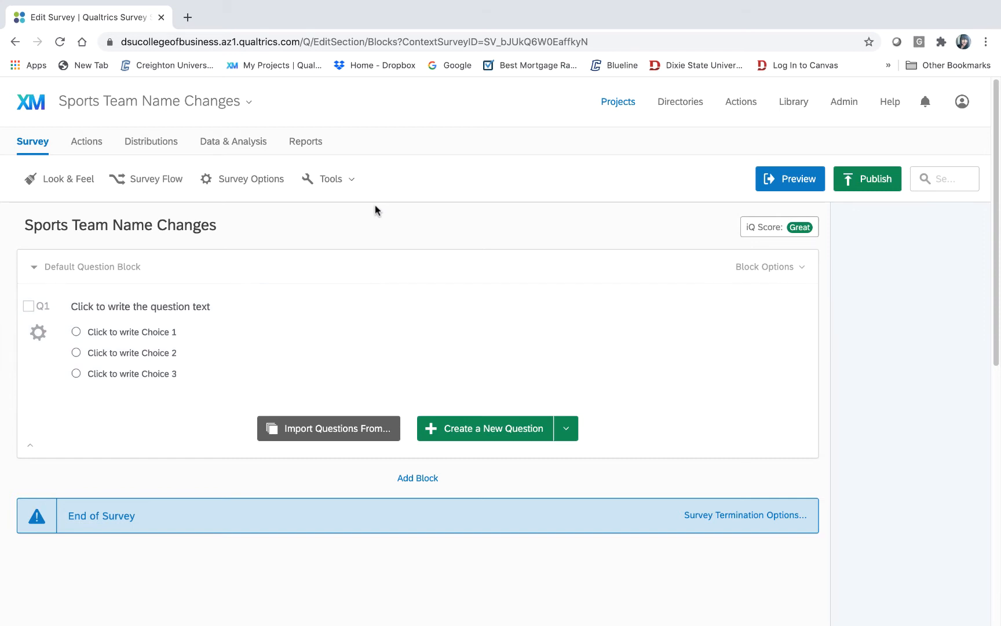
- Put the 'Default Question Block' title into edit mode for renaming
left_click(111, 267)
left_click(769, 271)
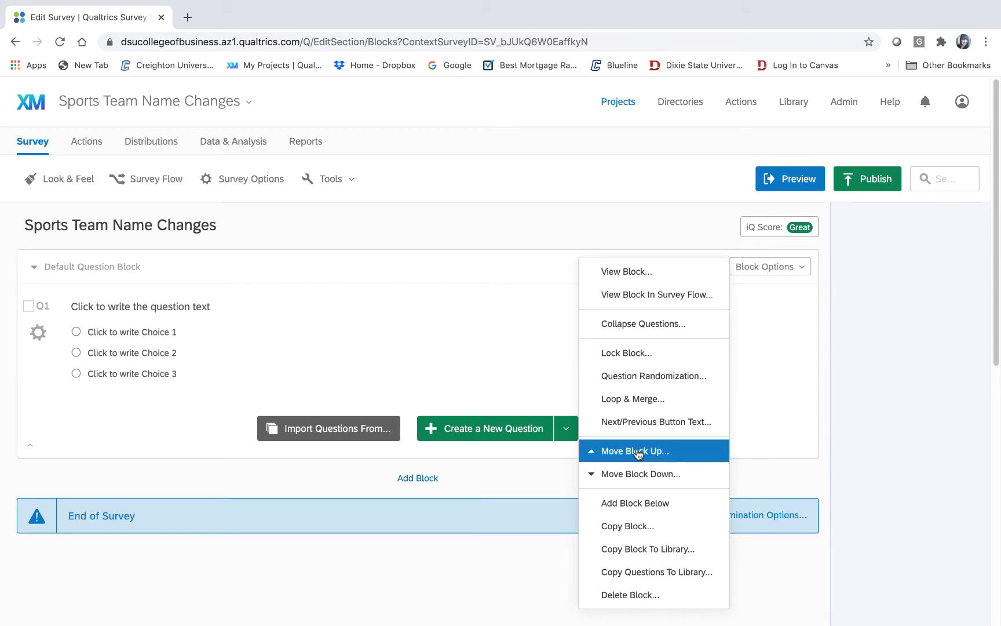
left_click(853, 338)
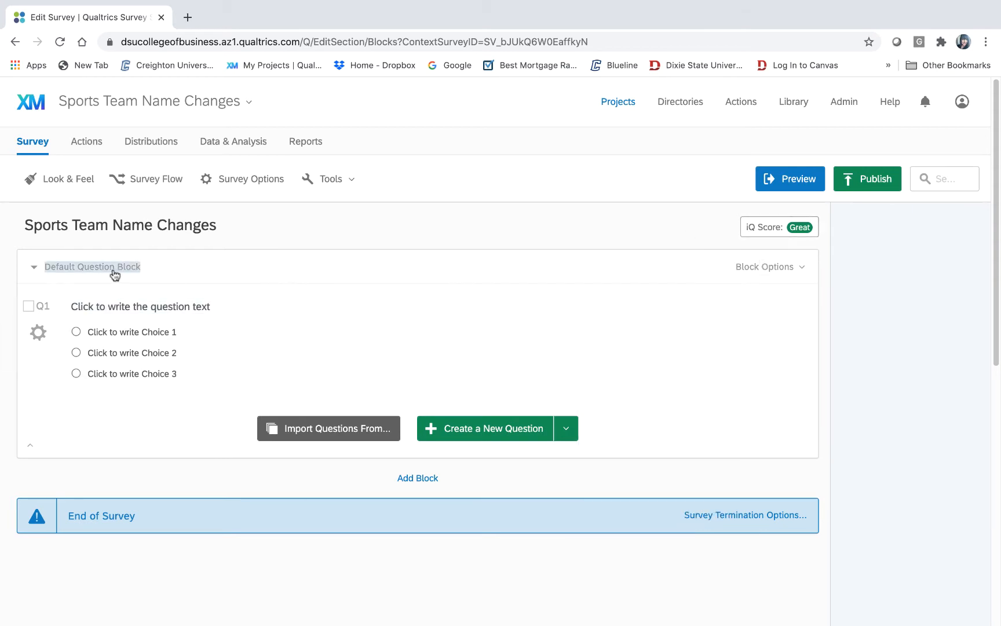
left_click(119, 307)
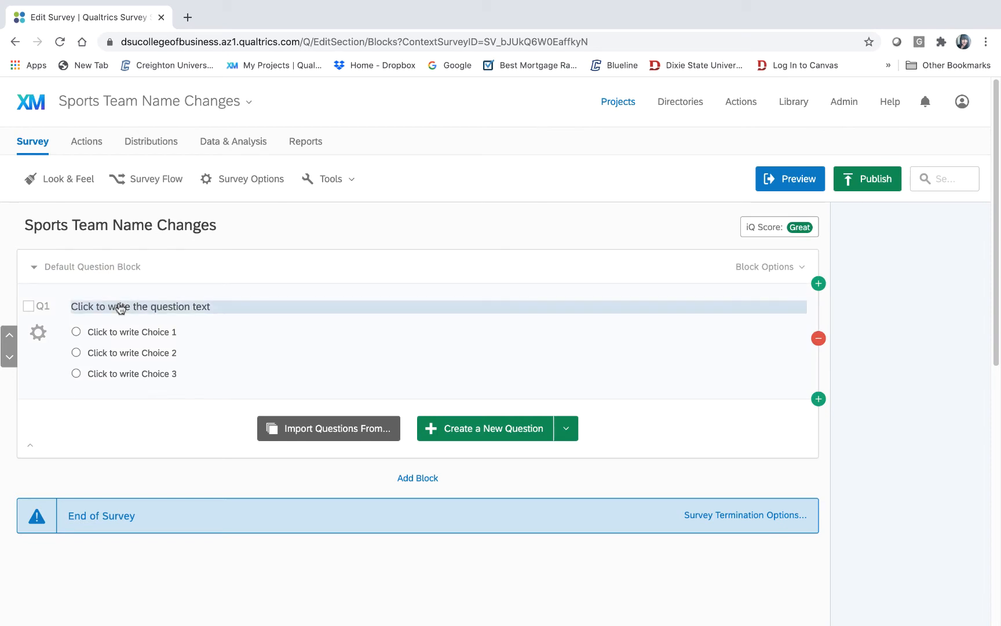
left_click(120, 267)
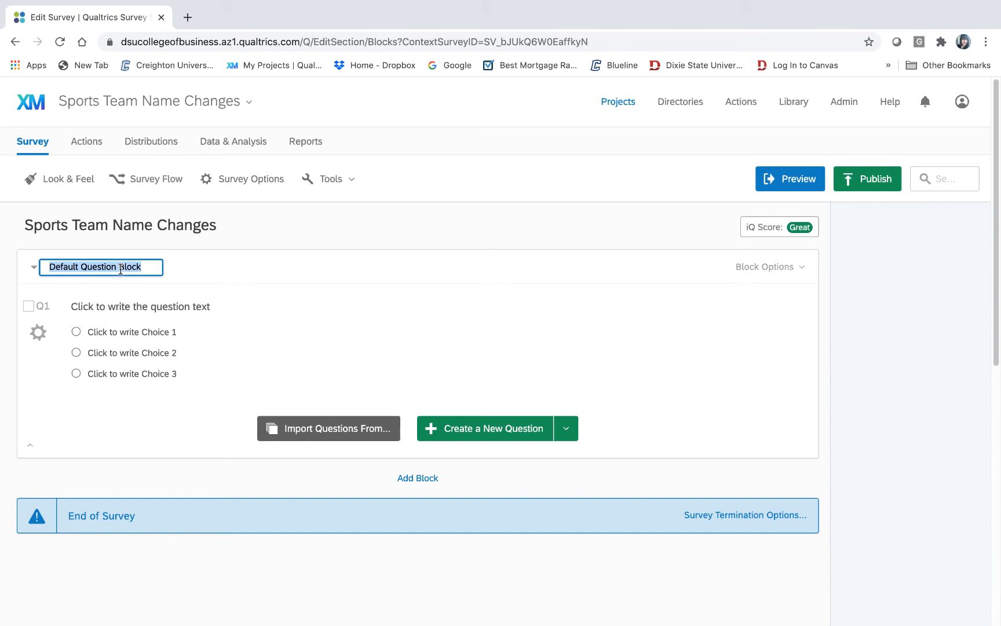
- Name the default block 'Team_Names' and confirm the new name
type("Team")
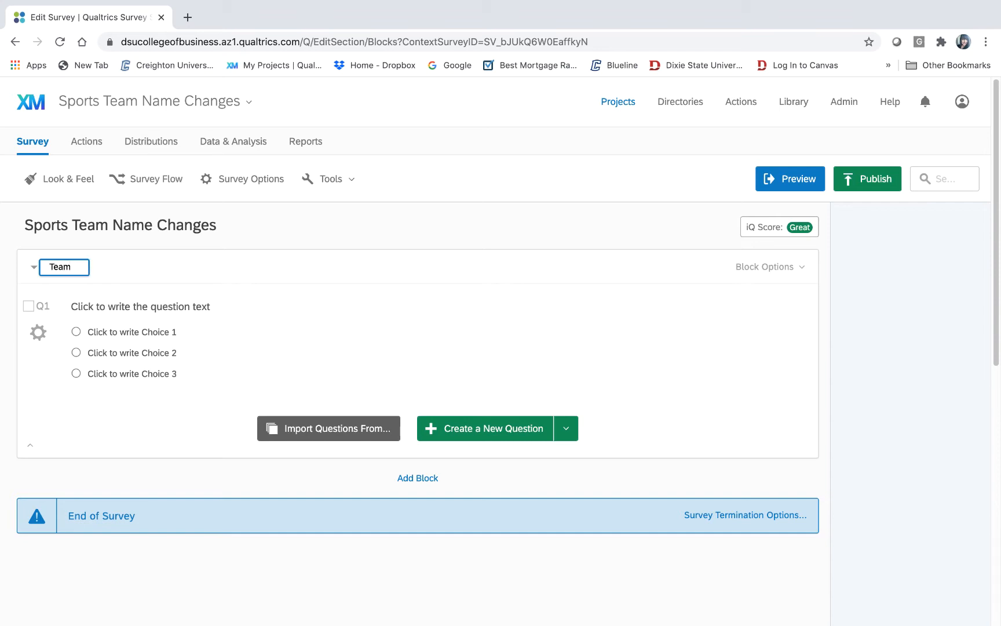
type("_Names")
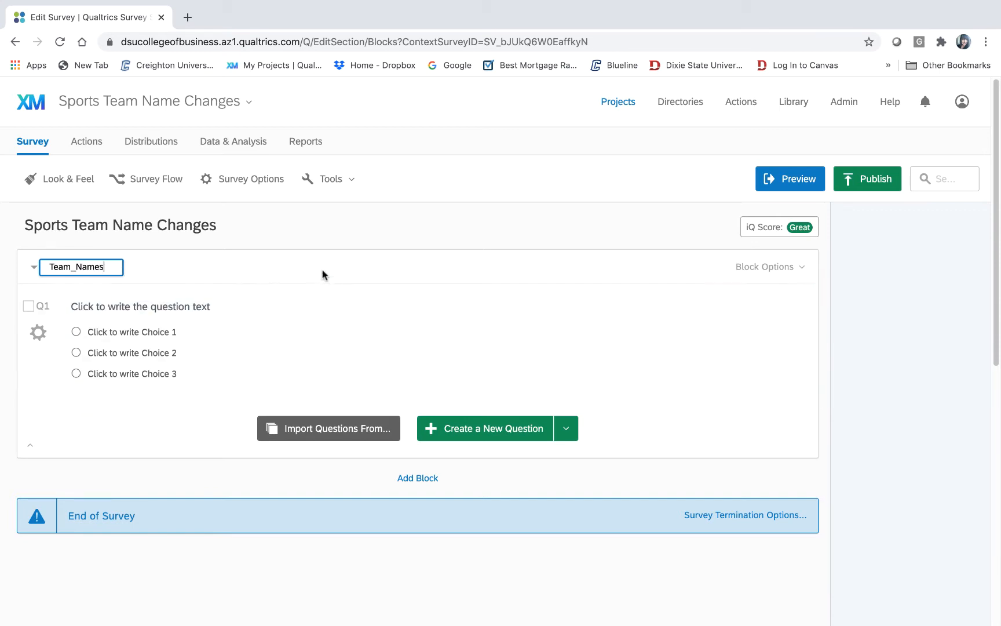
left_click(321, 289)
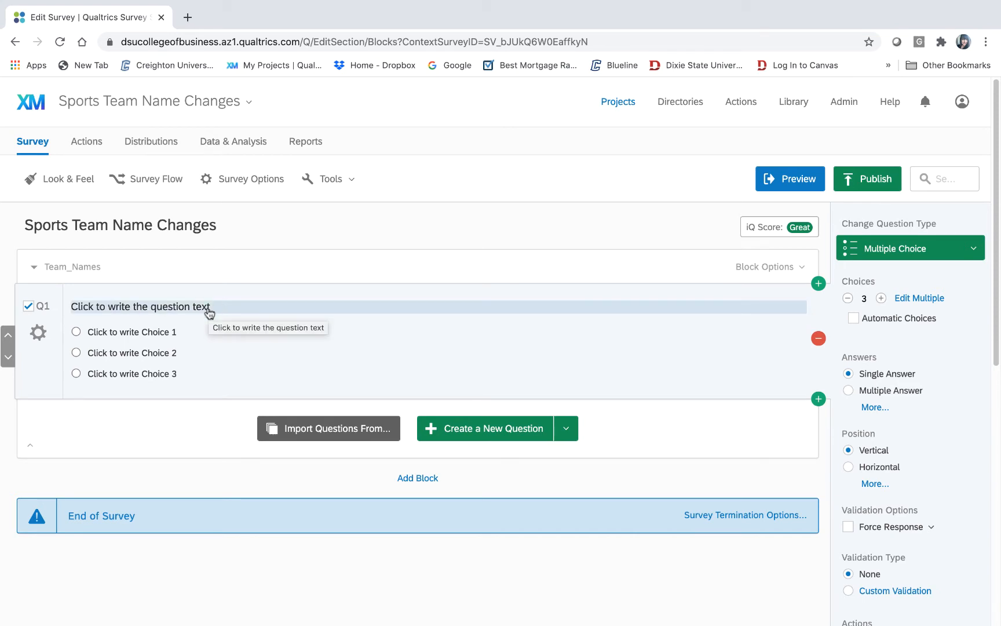
left_click(974, 250)
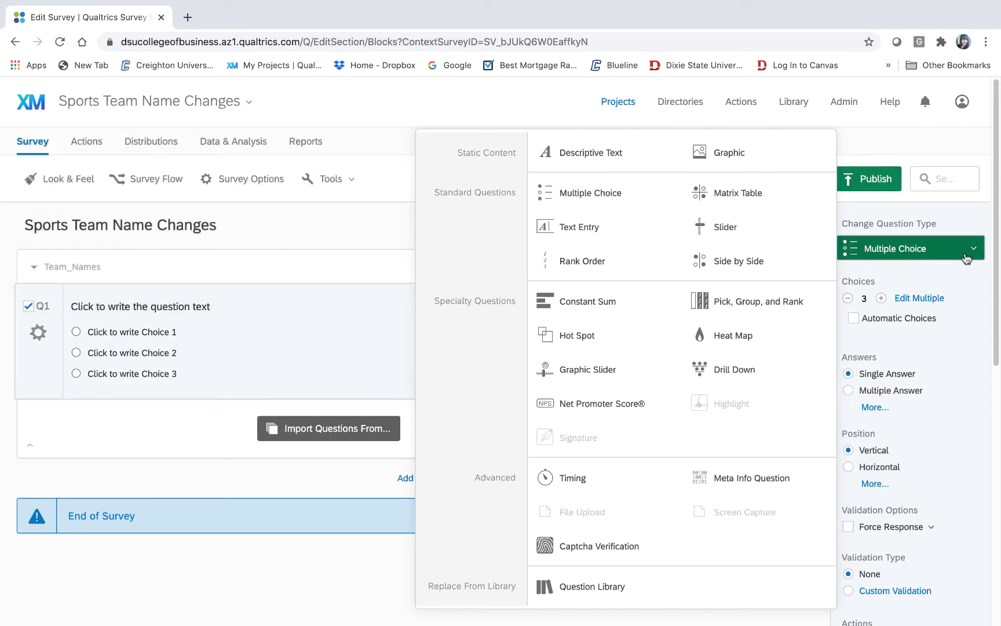
- Change Q1's question type to Descriptive Text, removing its placeholder choices
left_click(885, 131)
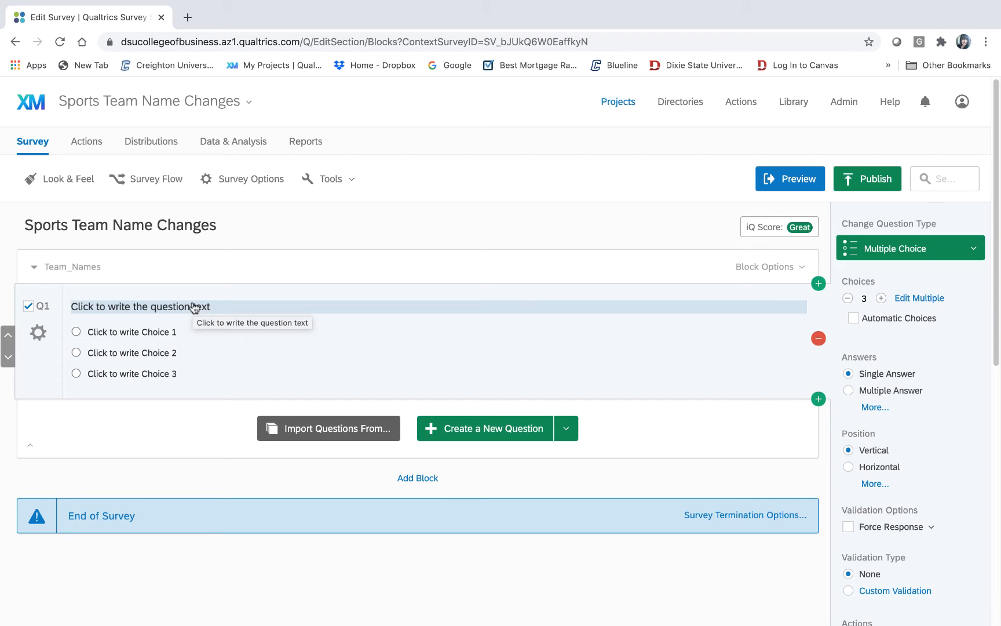
left_click(975, 251)
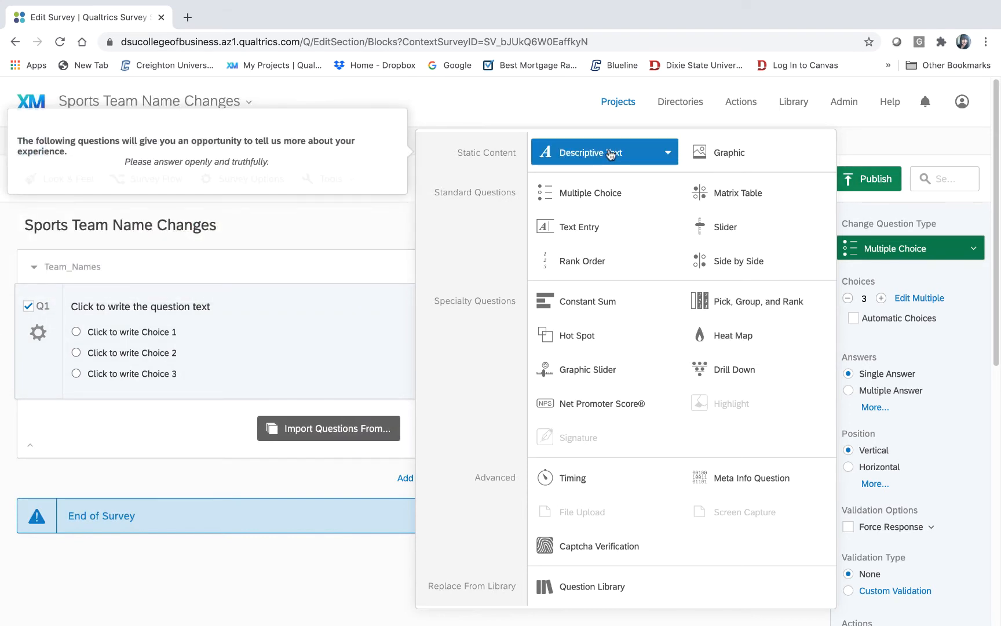
left_click(631, 153)
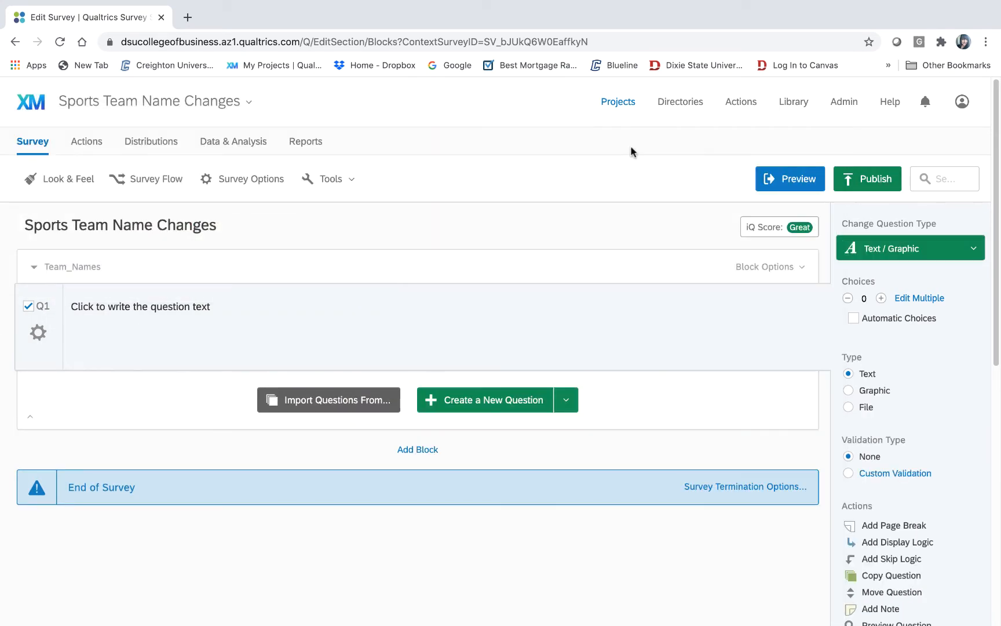
- Replace the block name 'Team_Names' with 'Introduction'
mouse_move(454, 605)
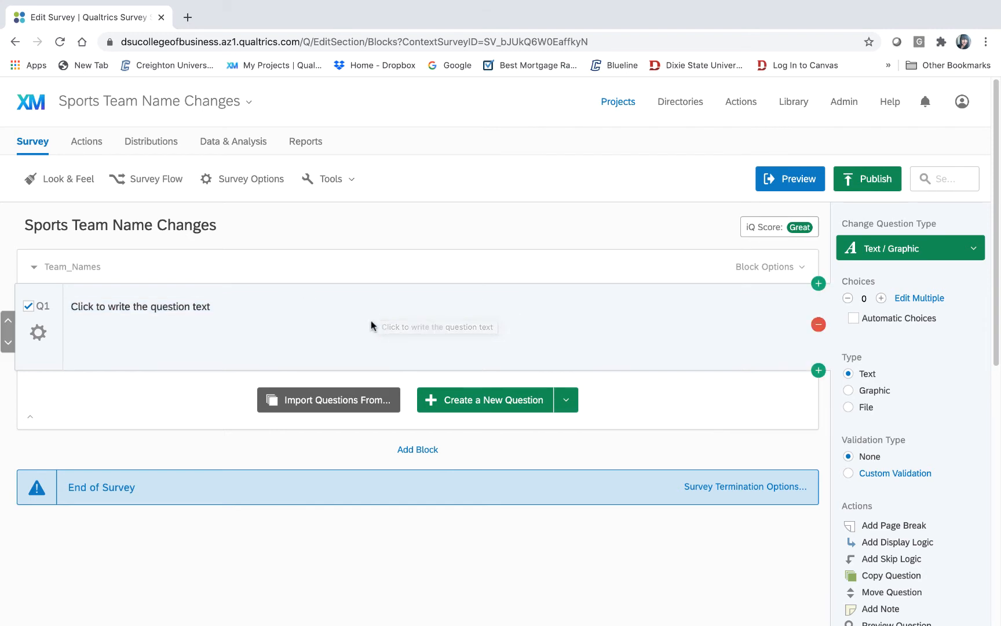
left_click(83, 270)
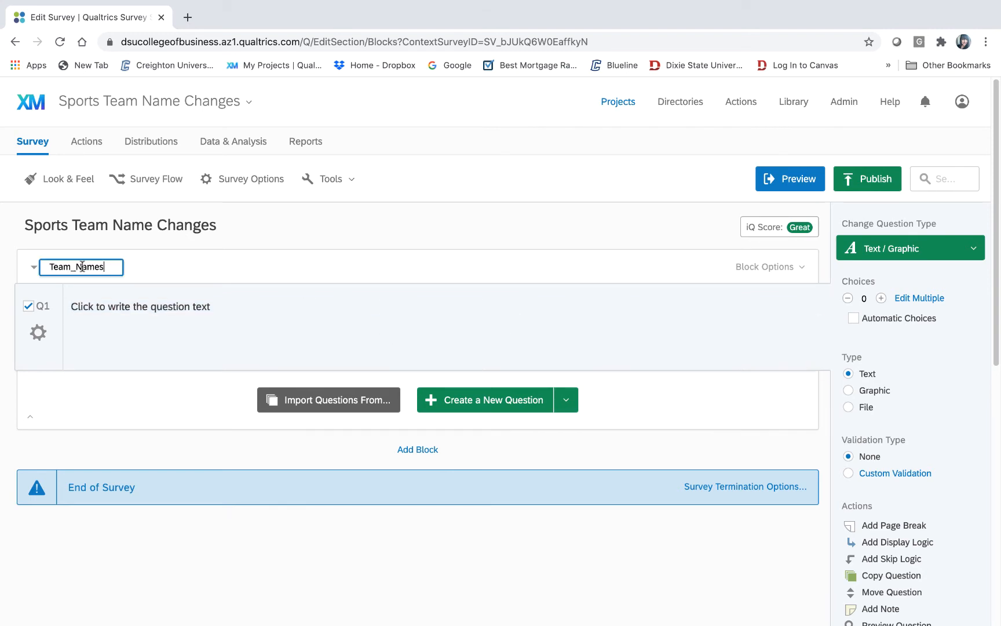
left_click_drag(112, 264, 43, 265)
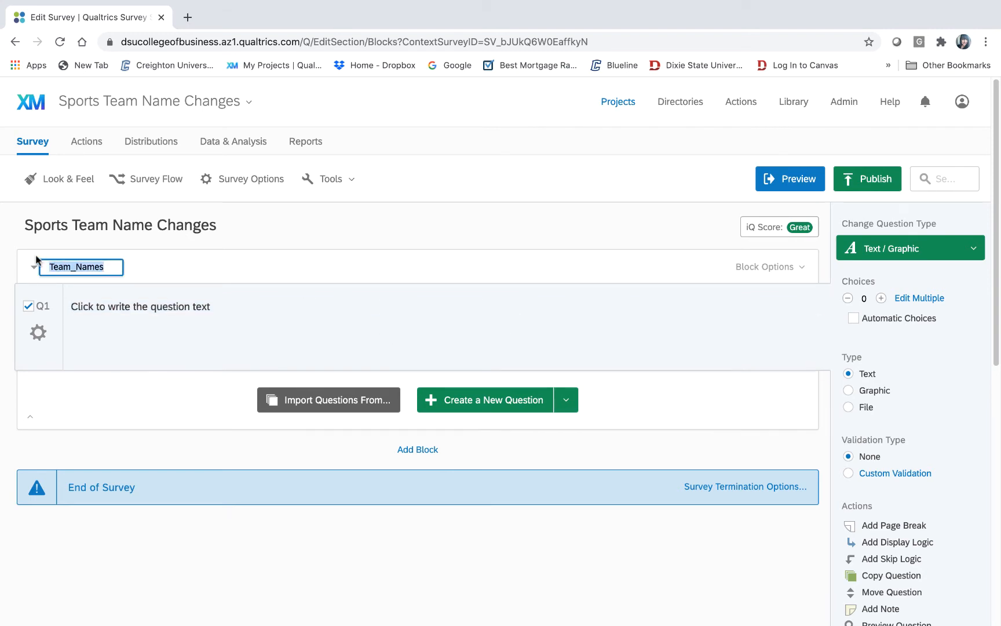
key("BackSpace")
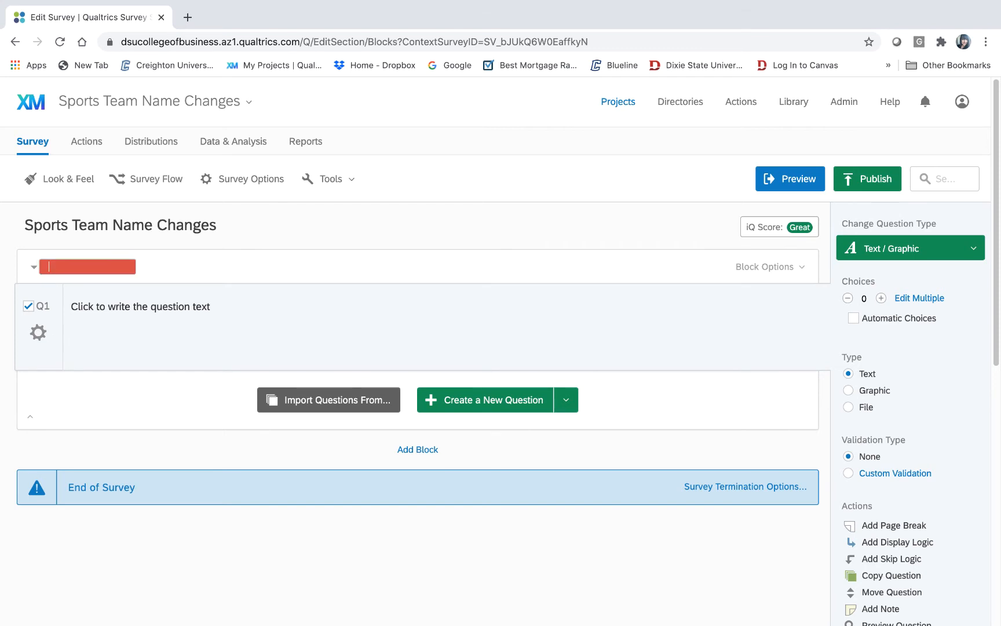
type("Introduction")
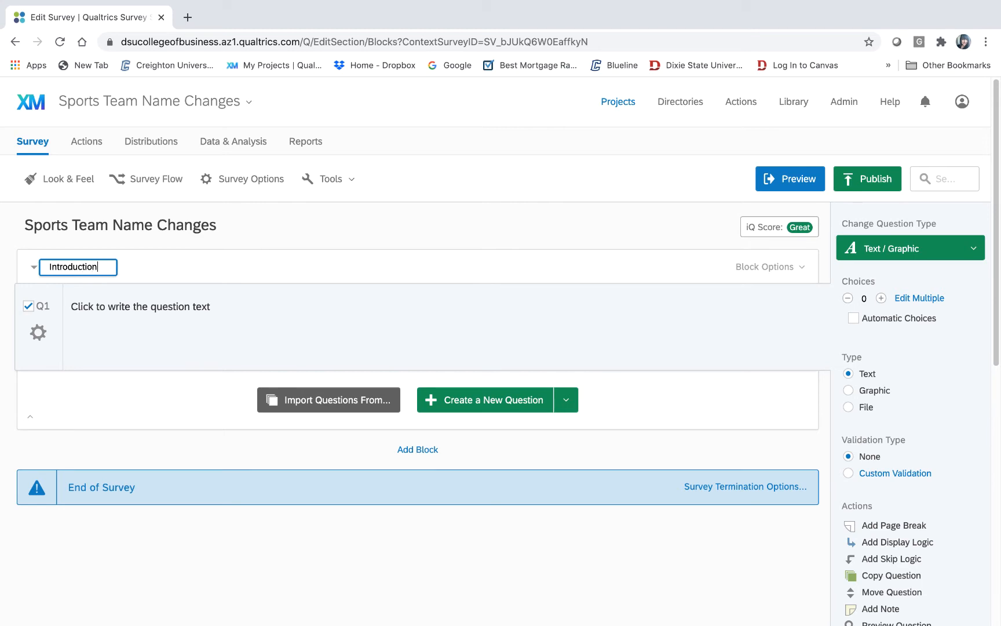
left_click(297, 248)
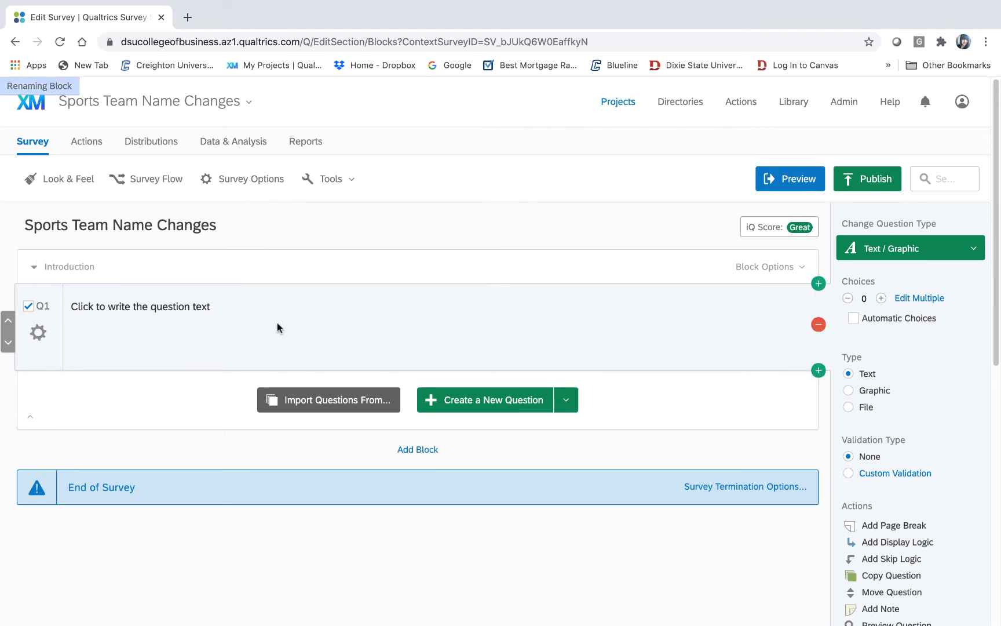
mouse_move(327, 605)
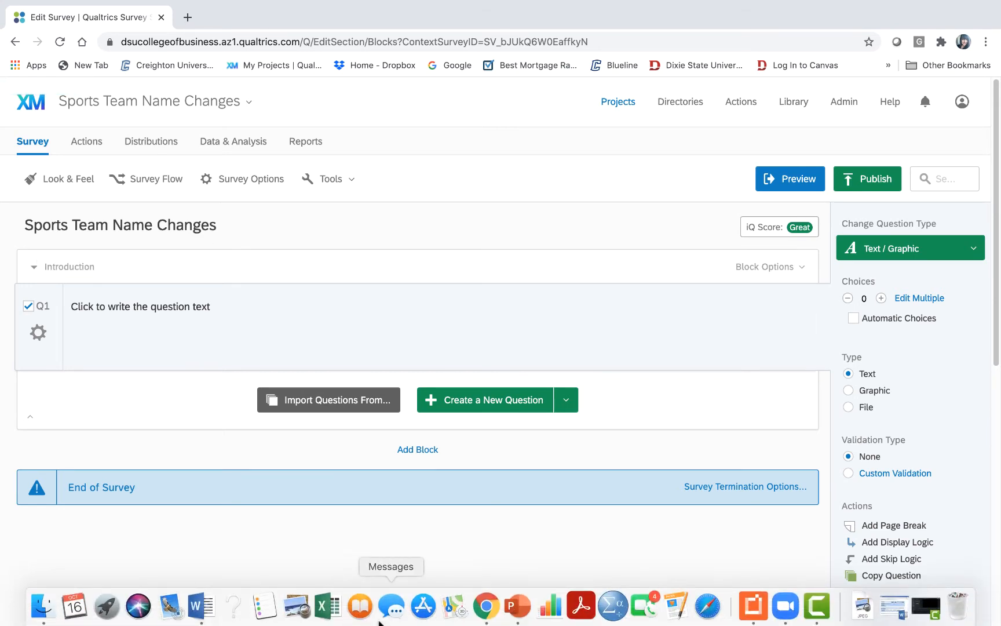
- Copy the Word draft's Introduction paragraph through 'Thank you for your participation!'
left_click(200, 605)
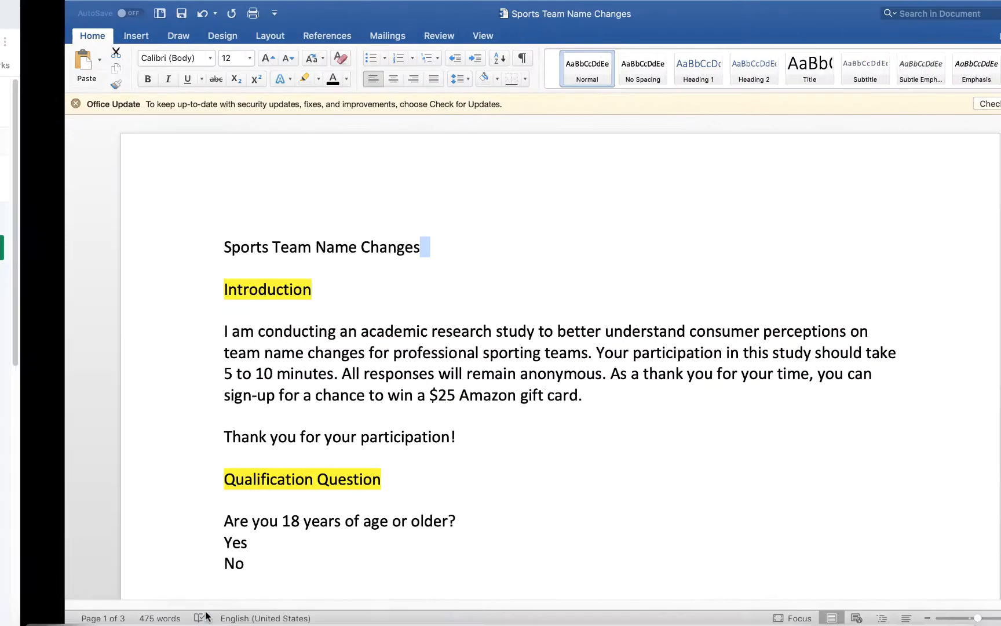
left_click(453, 381)
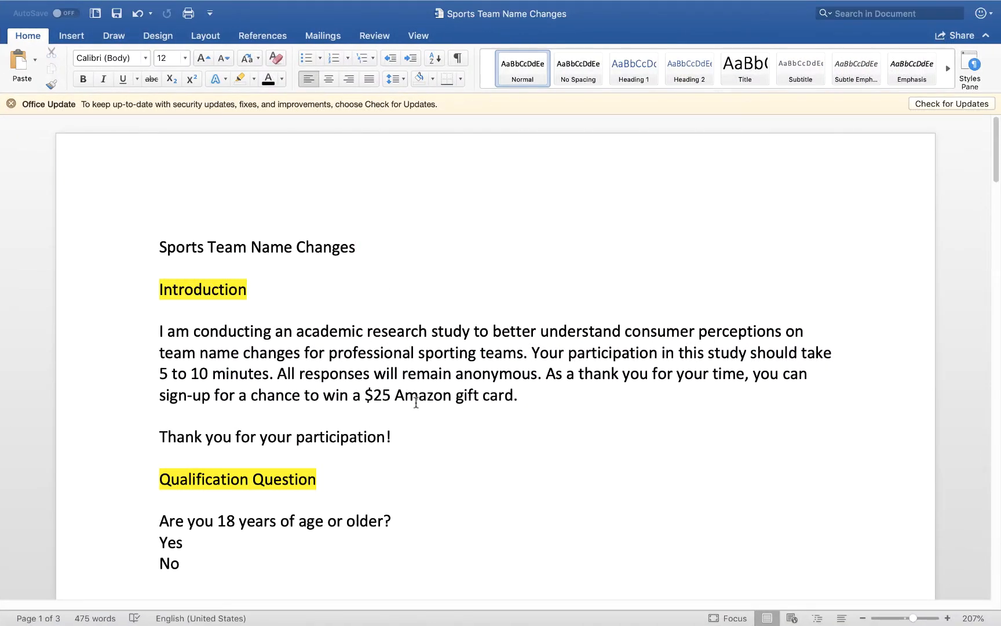
left_click_drag(407, 438, 145, 332)
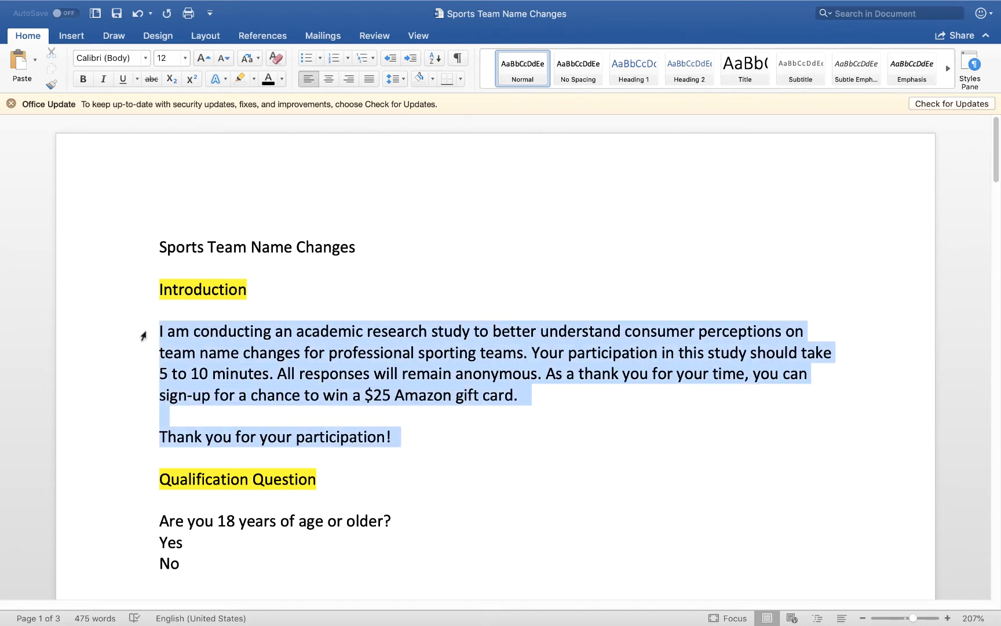
mouse_move(148, 3)
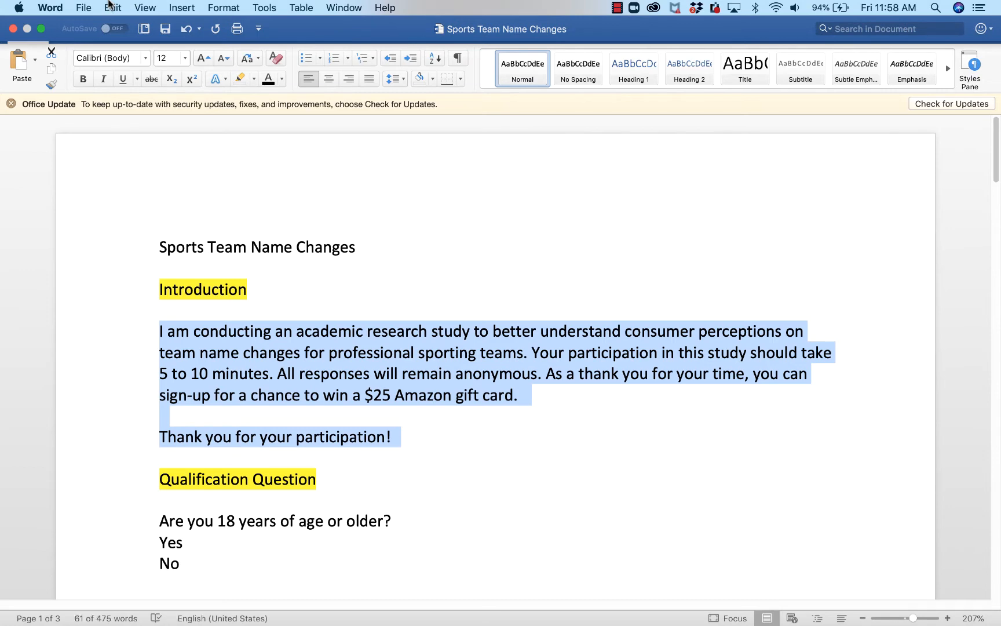
left_click(111, 7)
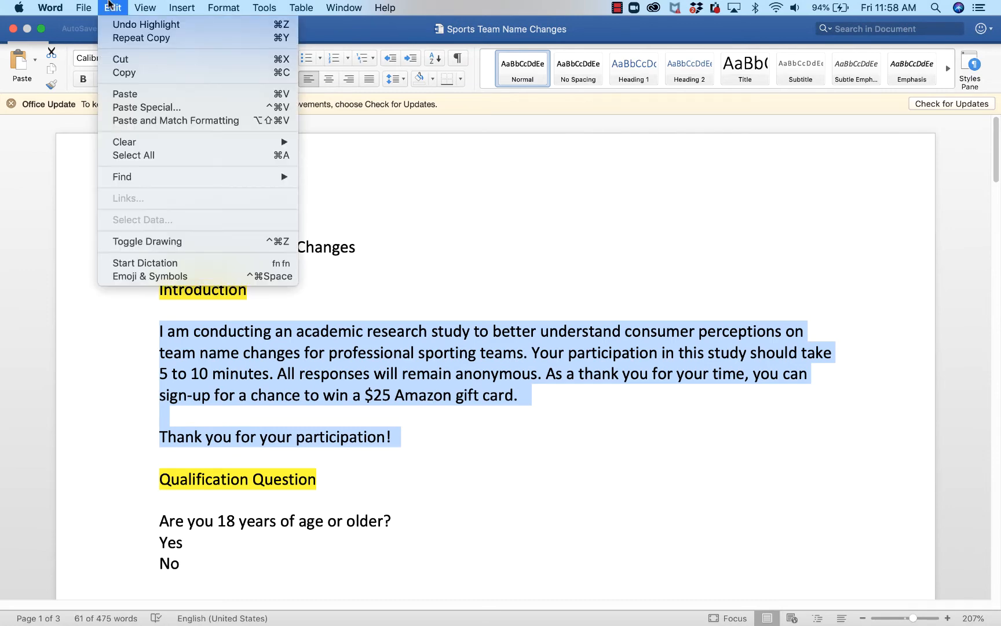
left_click(126, 72)
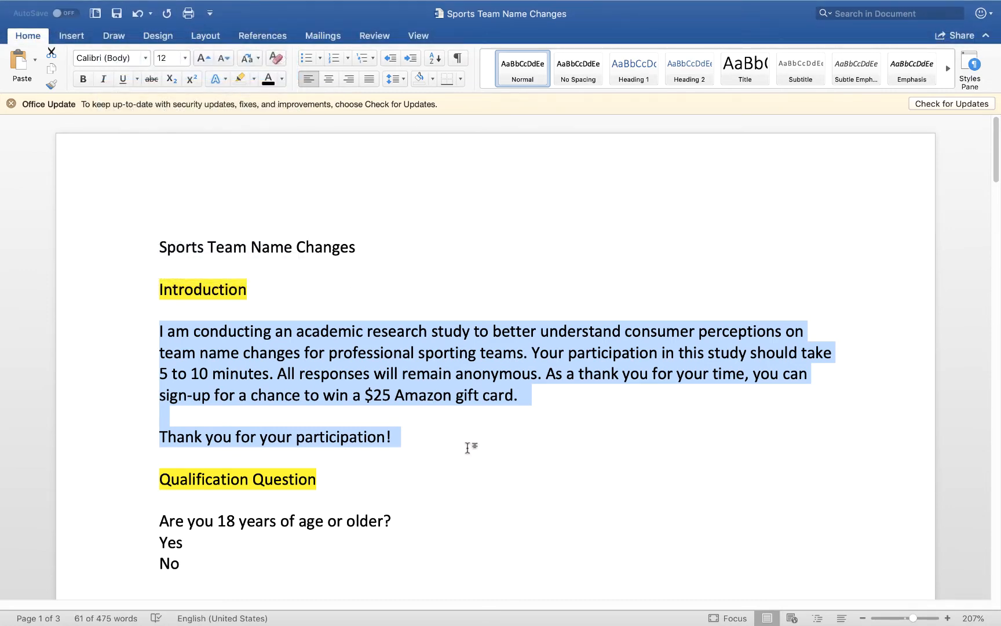
left_click(453, 443)
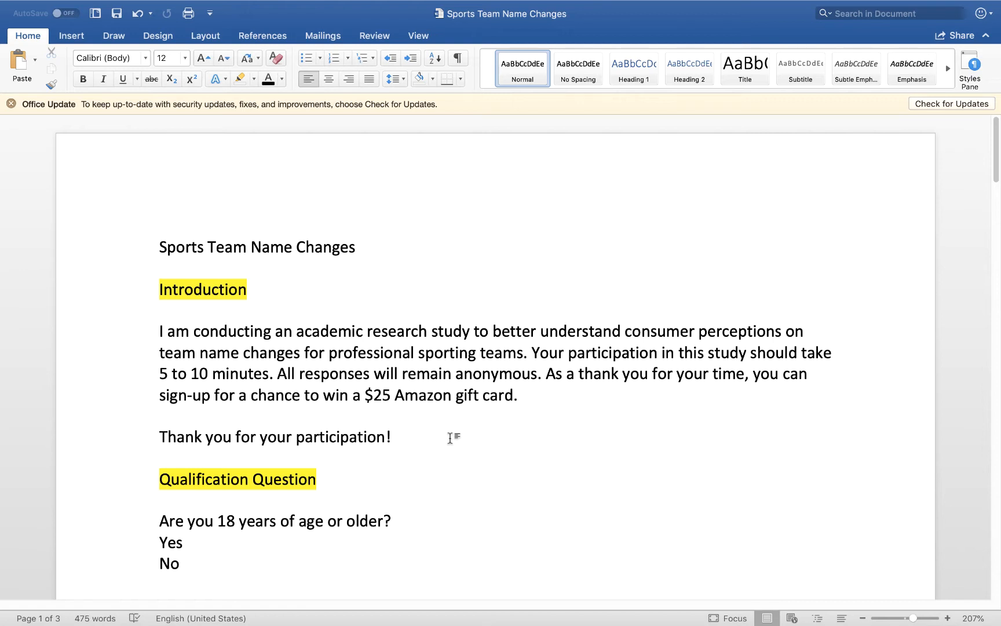
mouse_move(423, 620)
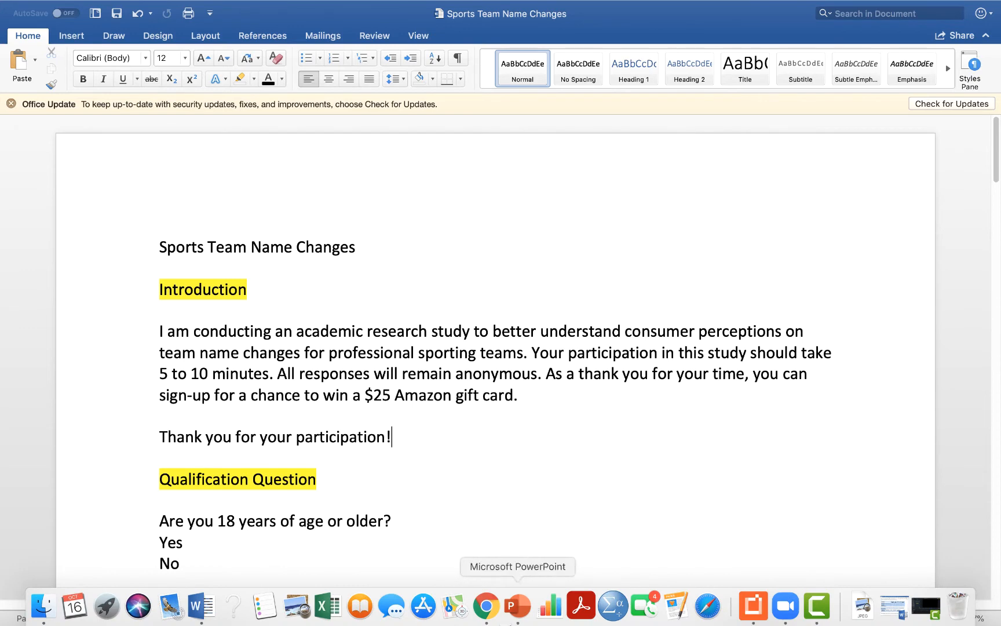
- Replace Q1's placeholder text with the pasted introduction paragraph and thank-you line
left_click(486, 605)
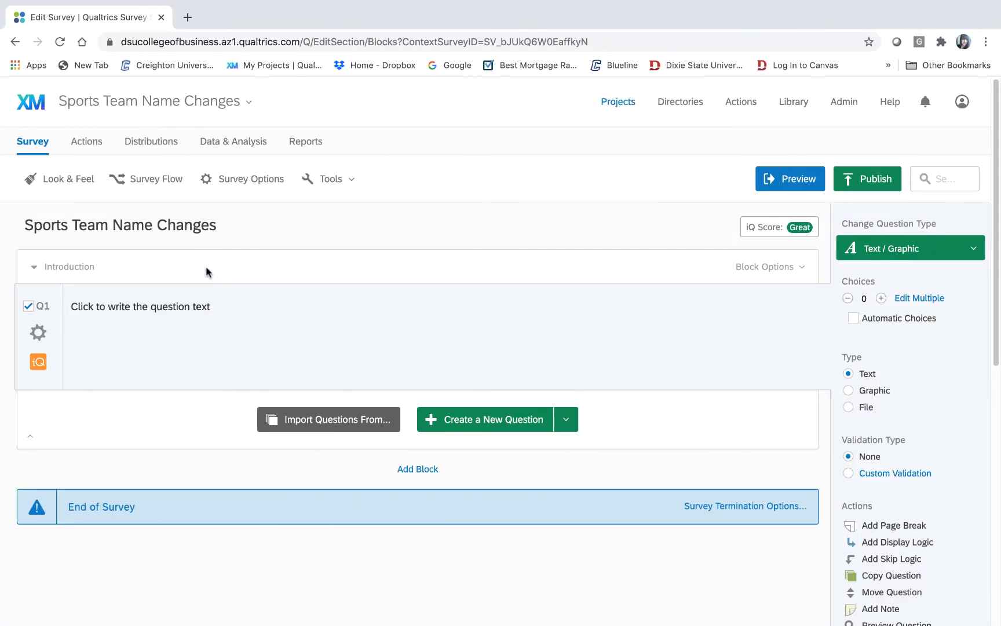
left_click(192, 306)
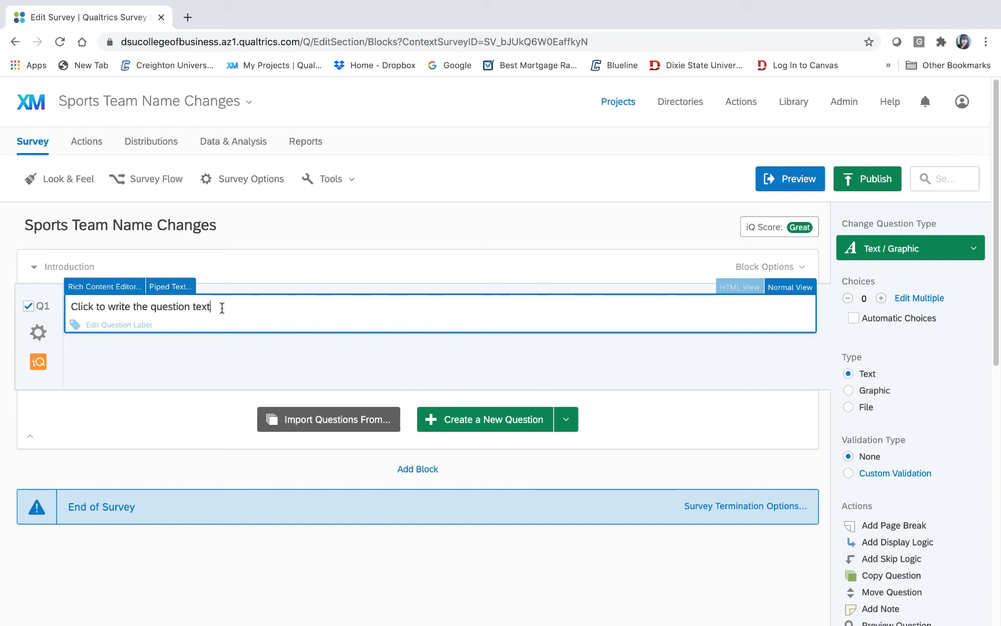
left_click_drag(222, 307, 70, 307)
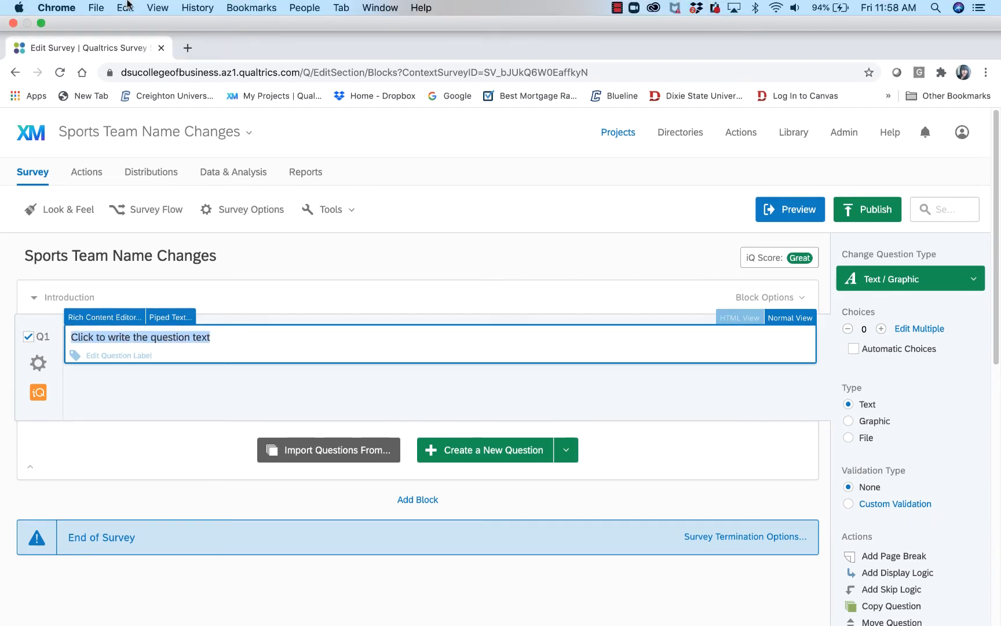
left_click(127, 5)
left_click(145, 84)
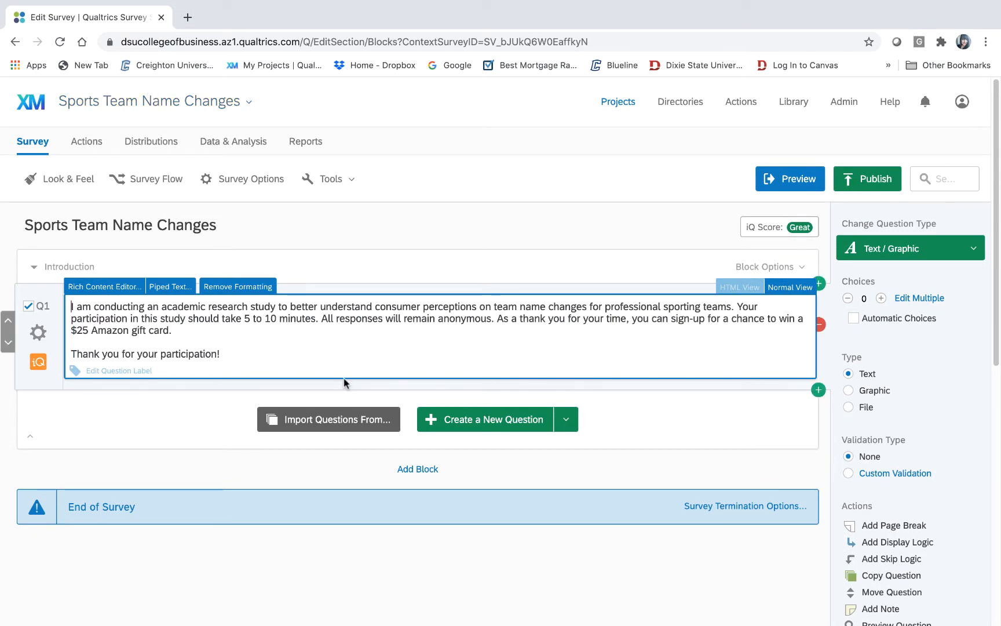
left_click(693, 392)
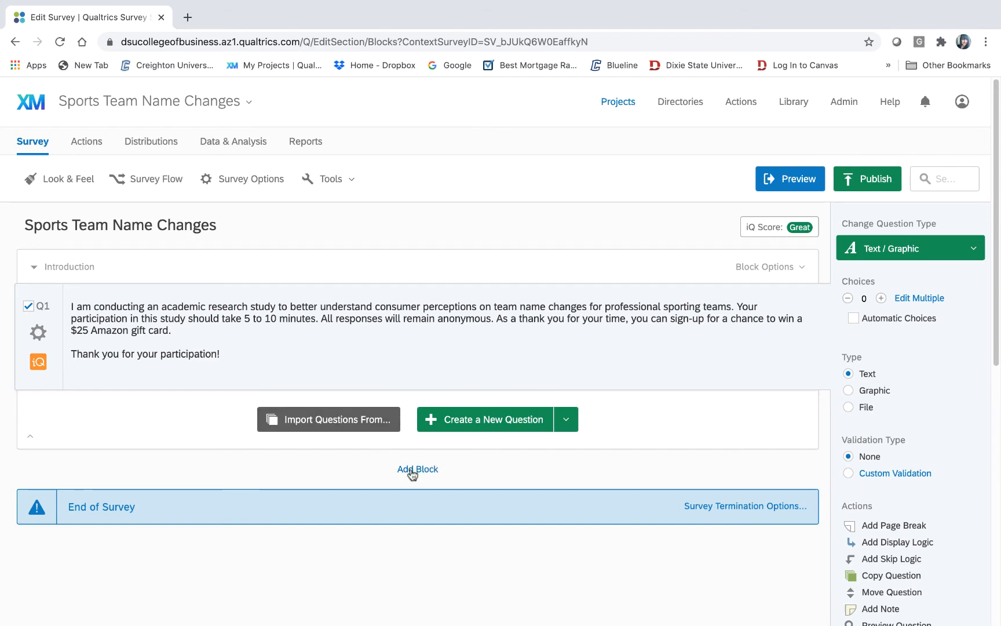
- Add a new survey block and name it 'Qualification'
left_click(414, 471)
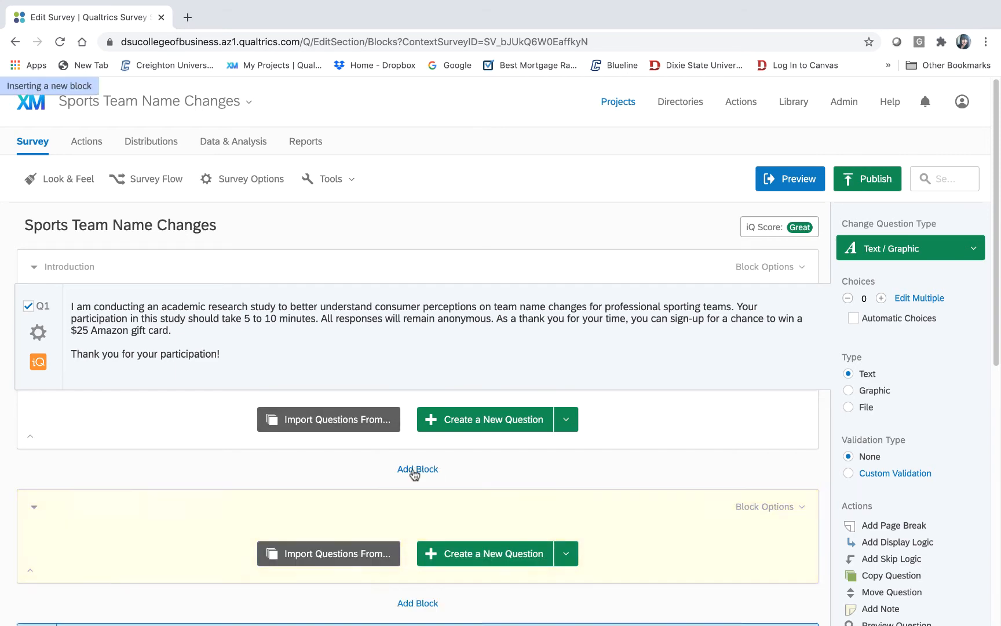
left_click(70, 506)
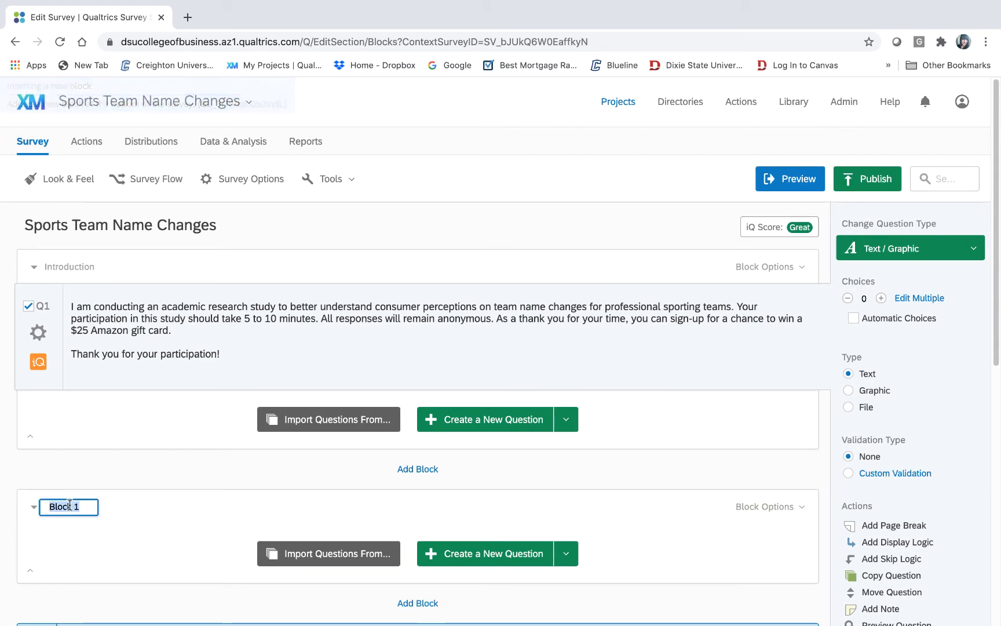
type("Qu")
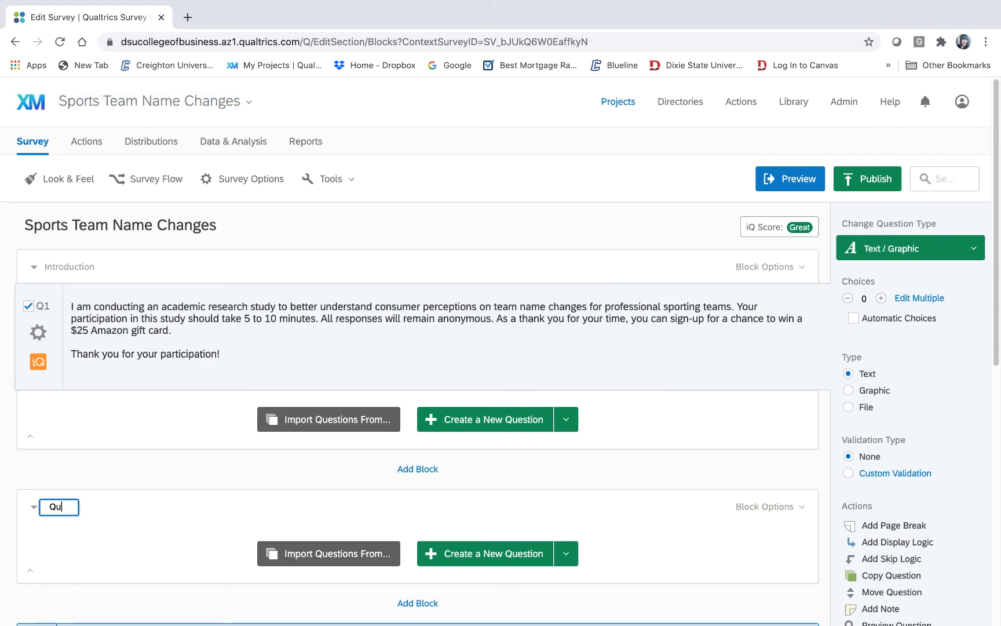
type("alification")
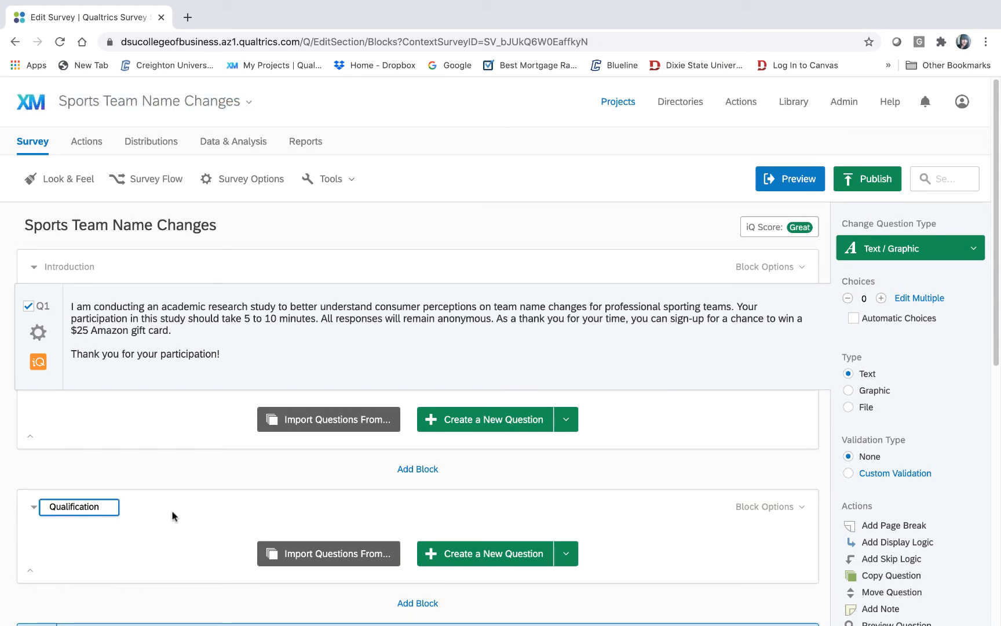
key("Return")
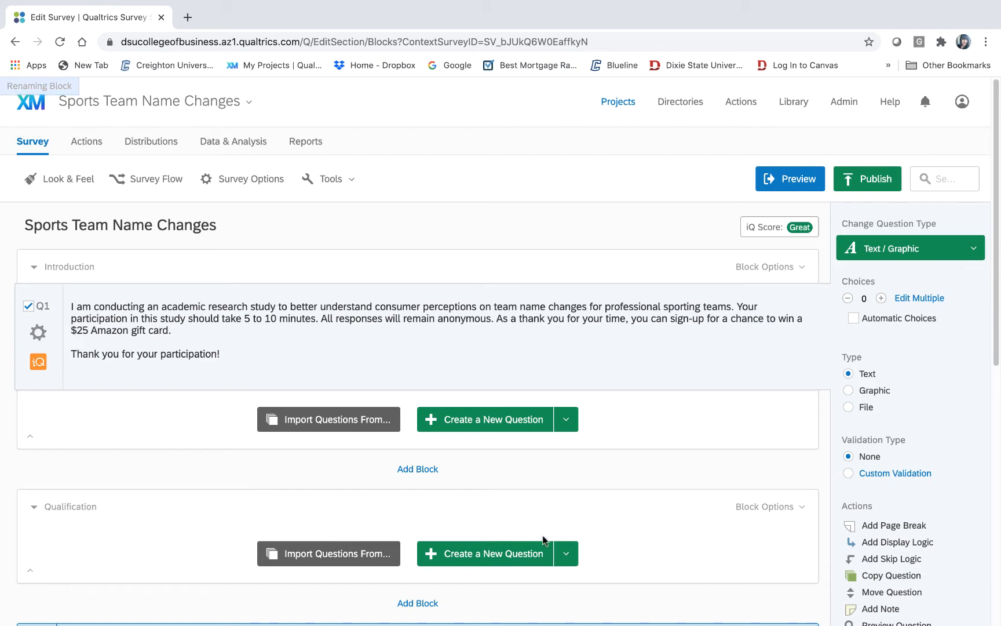
- Create a new multiple-choice question Q2 in the Qualification block
left_click_drag(997, 299, 978, 466)
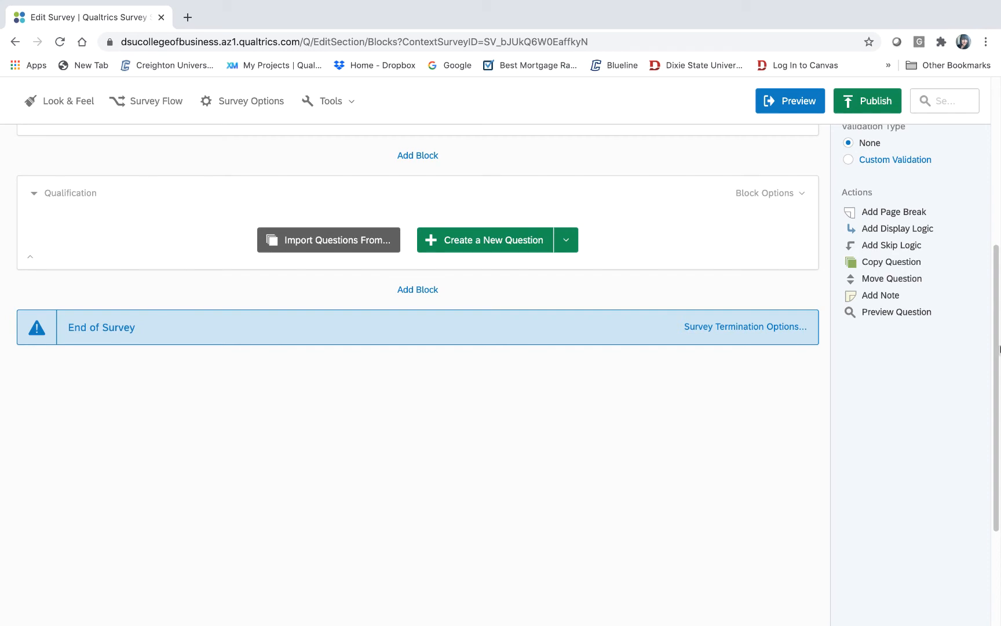
left_click_drag(997, 355, 994, 278)
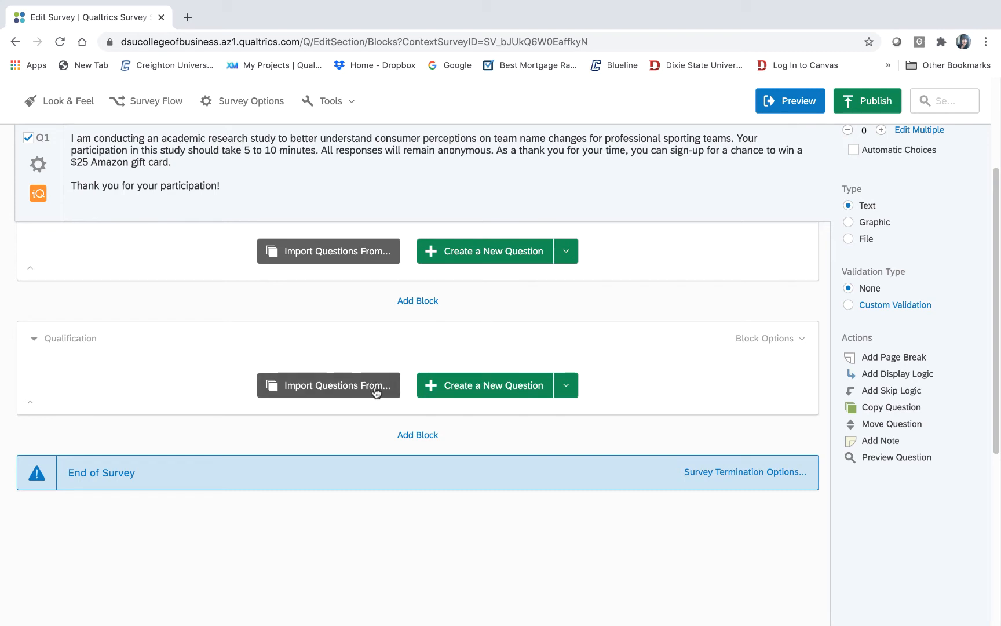
left_click(515, 387)
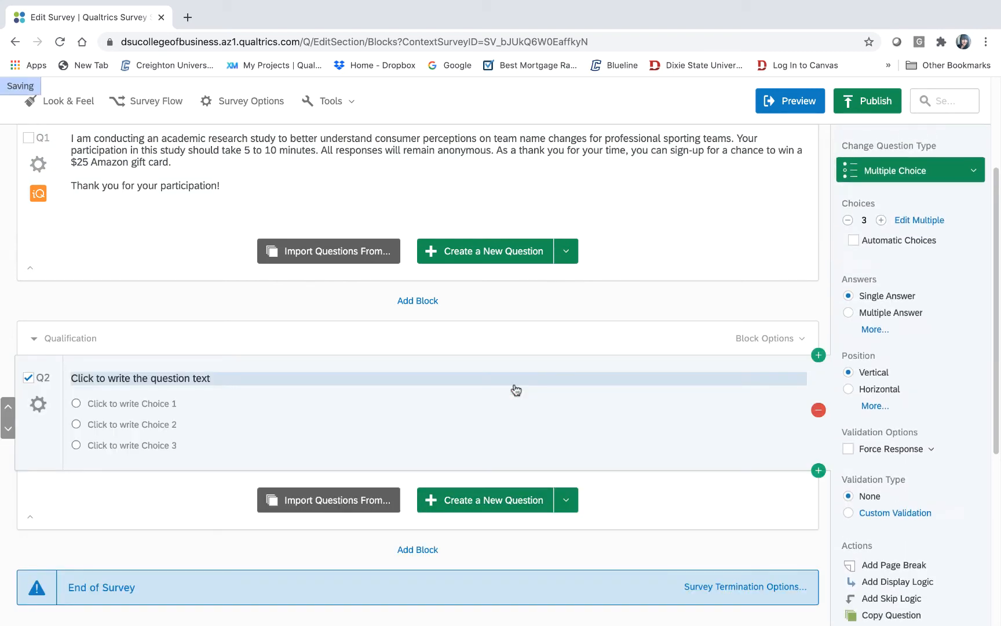
left_click(208, 376)
mouse_move(289, 608)
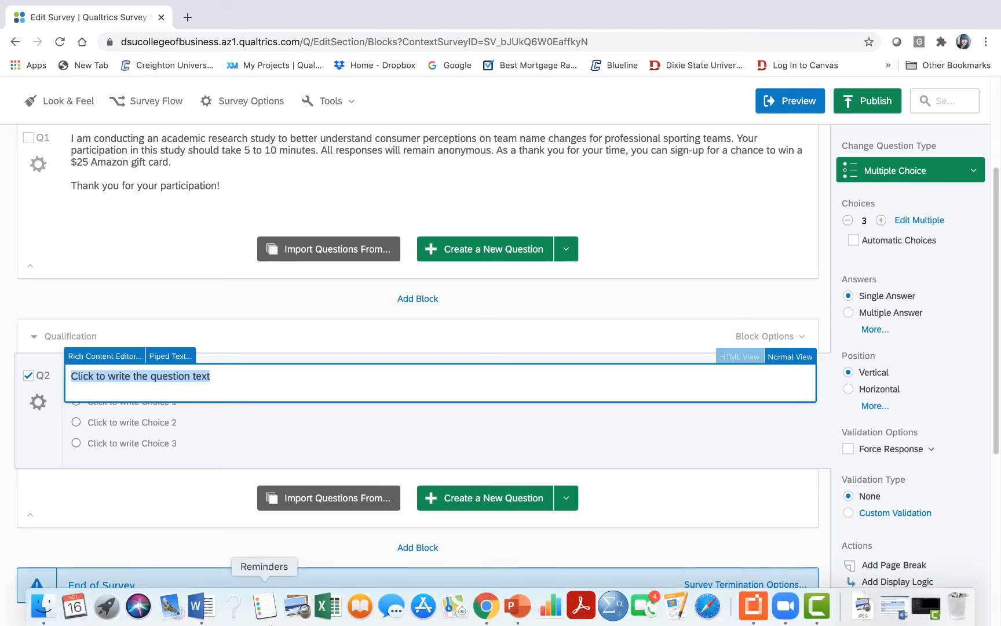
- Copy the line 'Are you 18 years of age or older?' from the Word draft
left_click(206, 607)
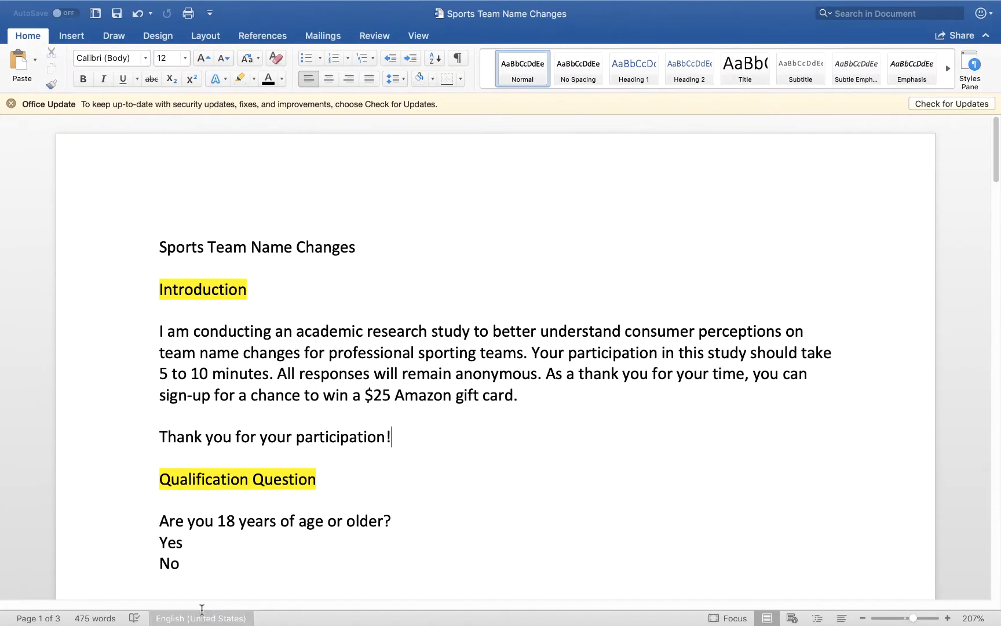
left_click_drag(997, 167, 990, 223)
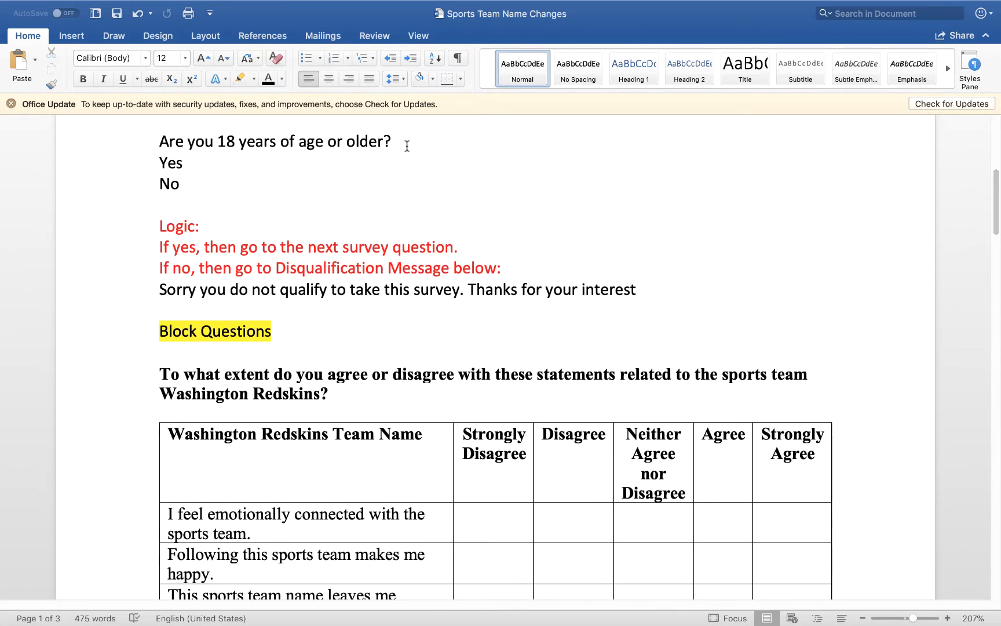
left_click_drag(407, 146, 165, 161)
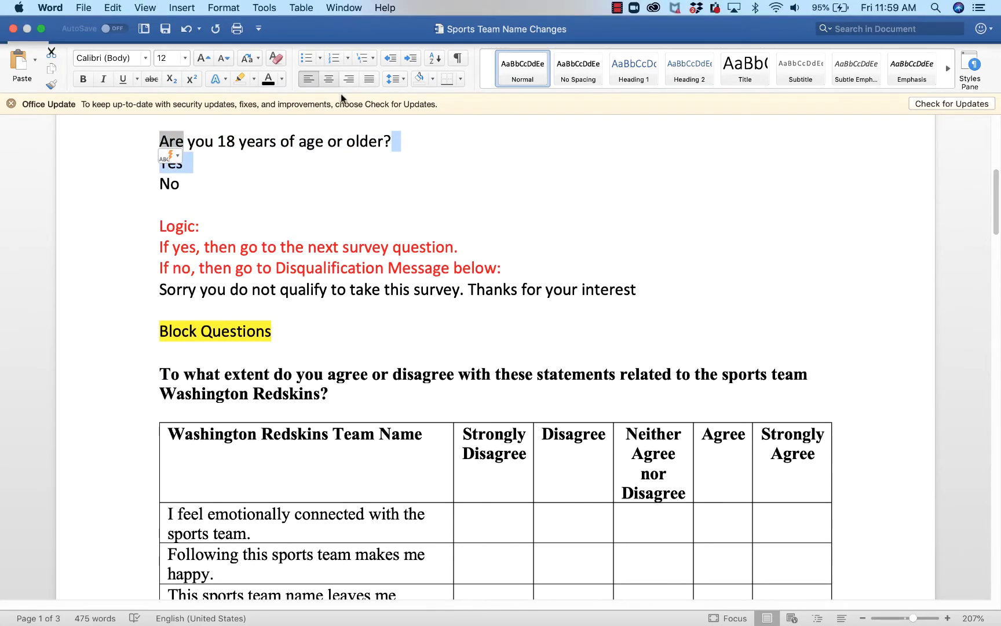
left_click(413, 166)
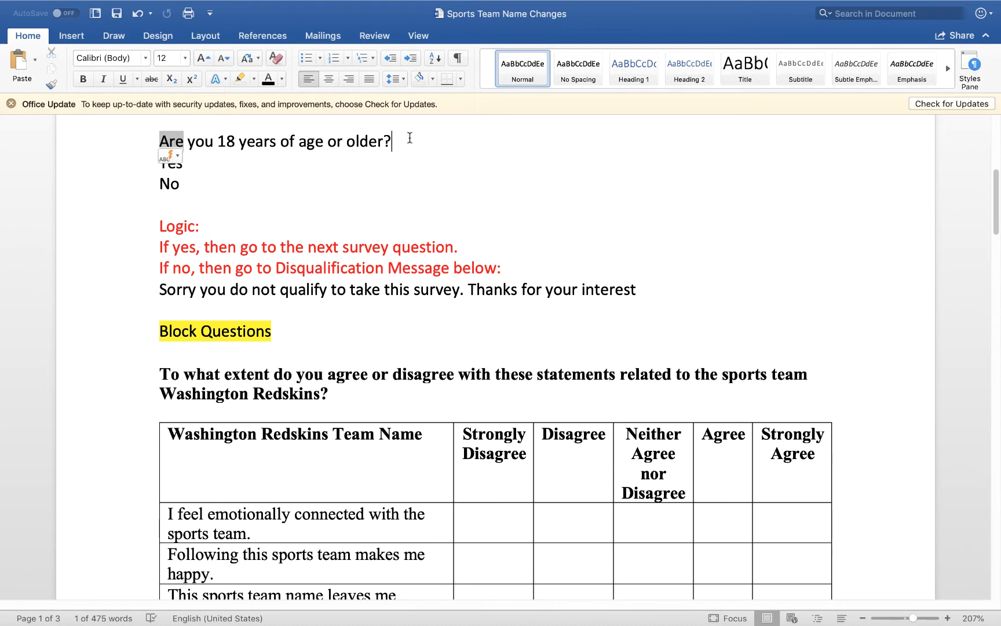
left_click_drag(410, 137, 162, 141)
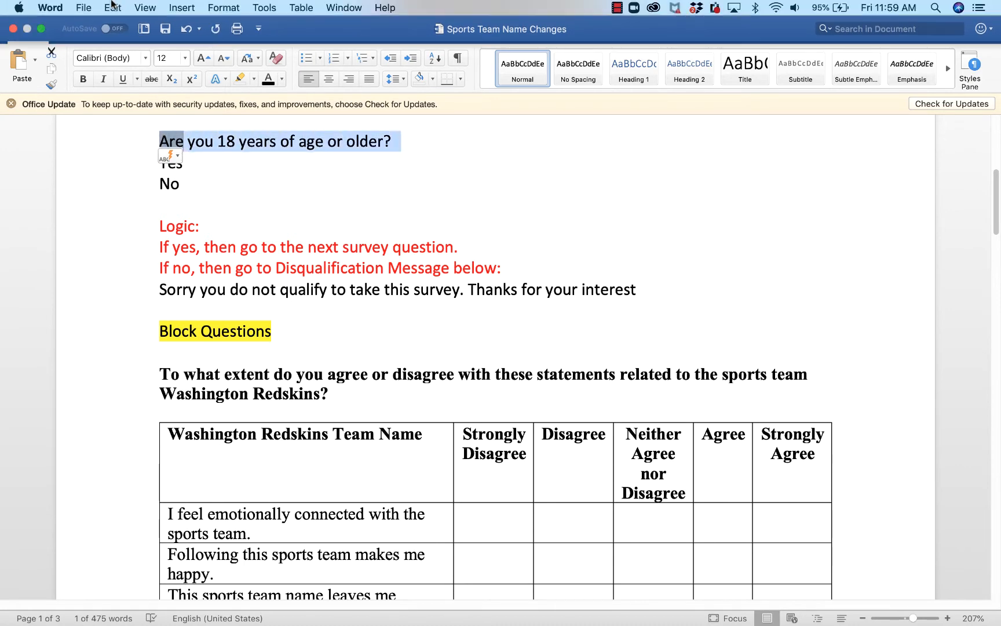
left_click(112, 7)
left_click(116, 75)
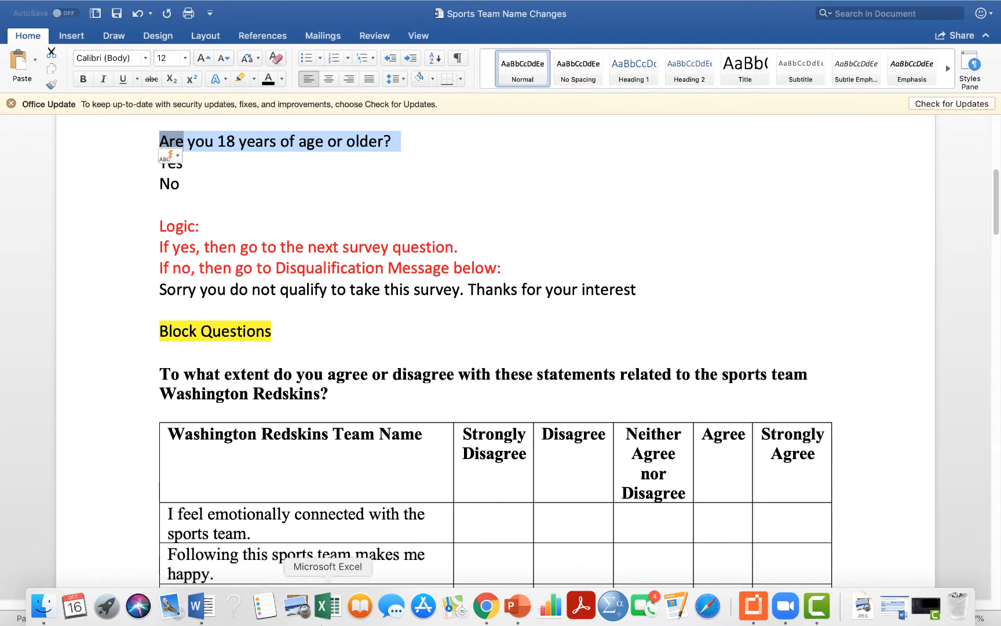
left_click(486, 619)
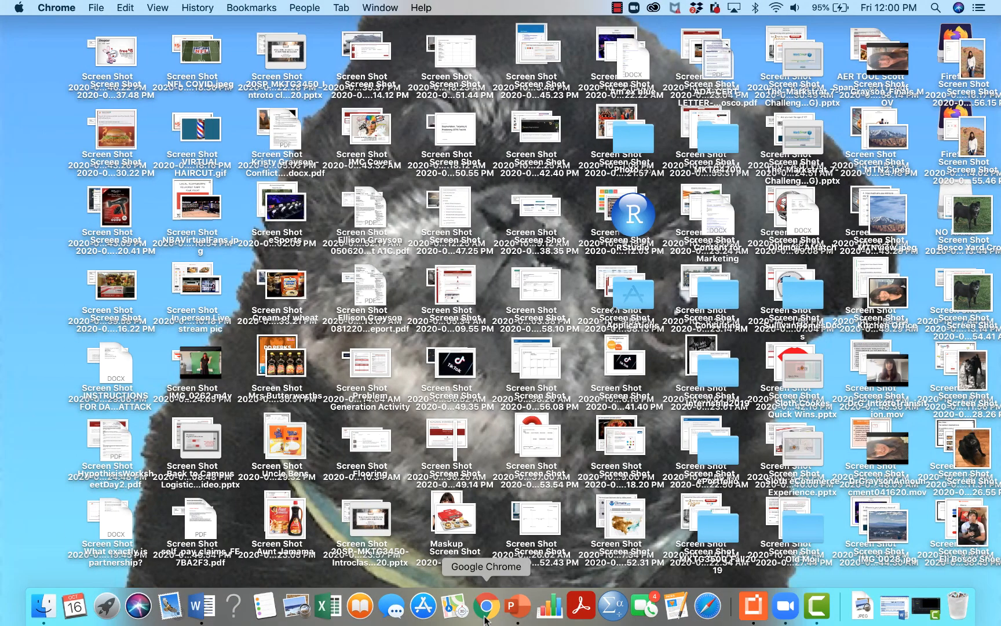
- Paste 'Are you 18 years of age or older?' as Q2's question text
left_click(485, 607)
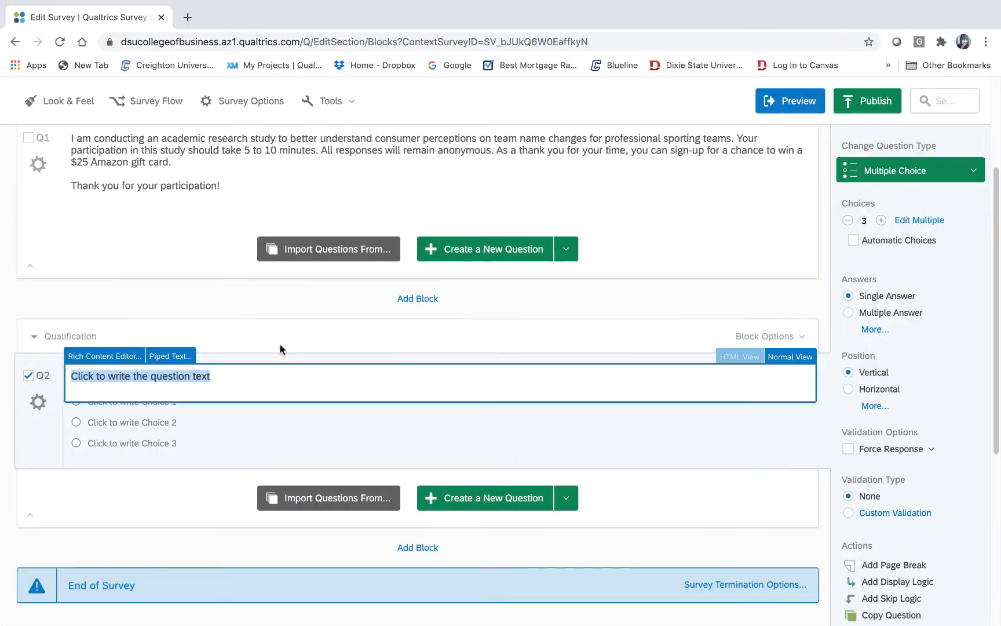
left_click(229, 382)
left_click_drag(228, 382, 31, 376)
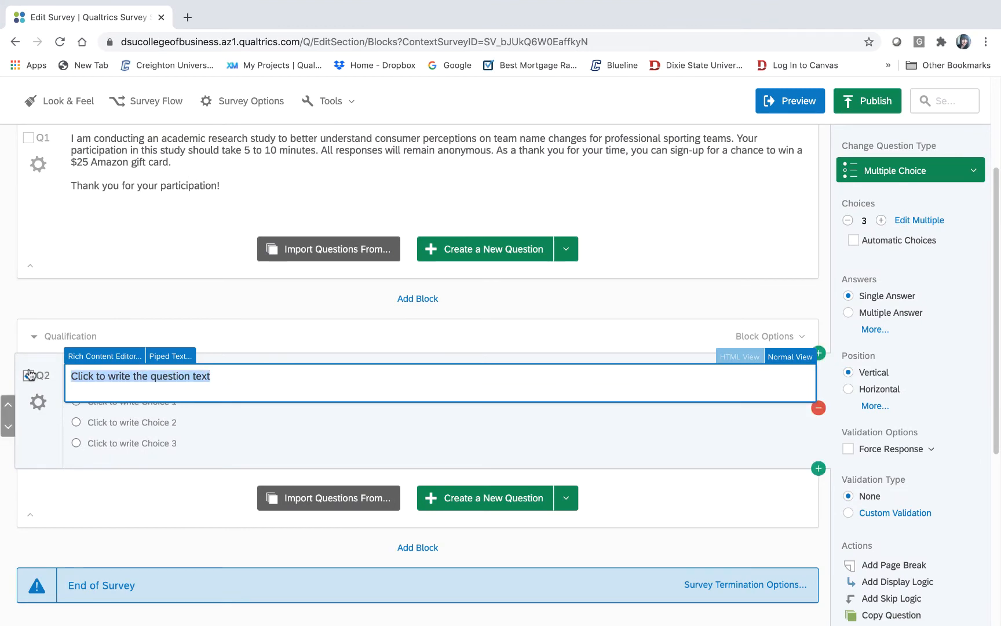
left_click(125, 7)
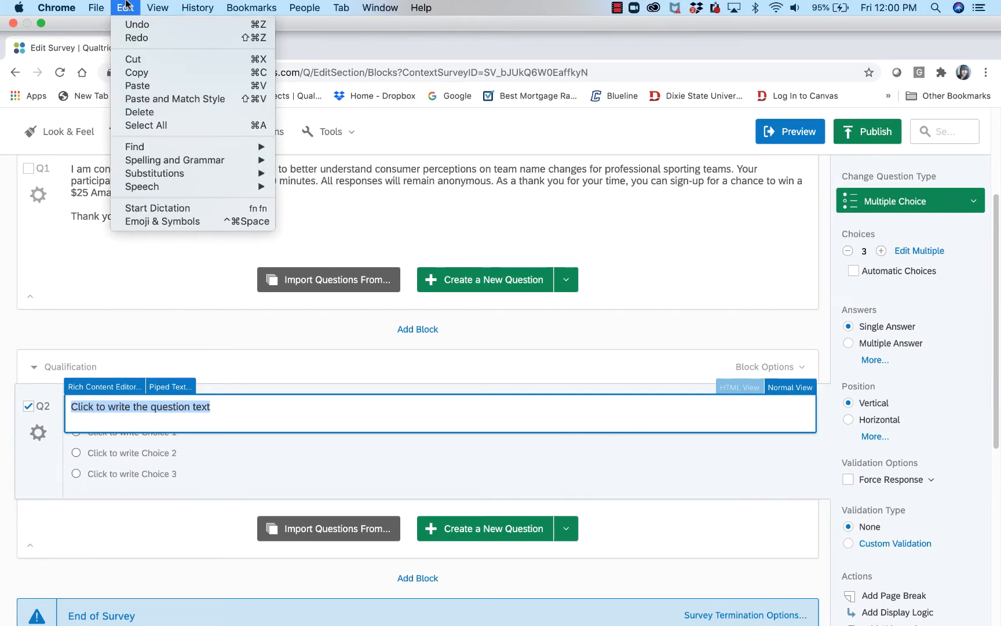
left_click(155, 85)
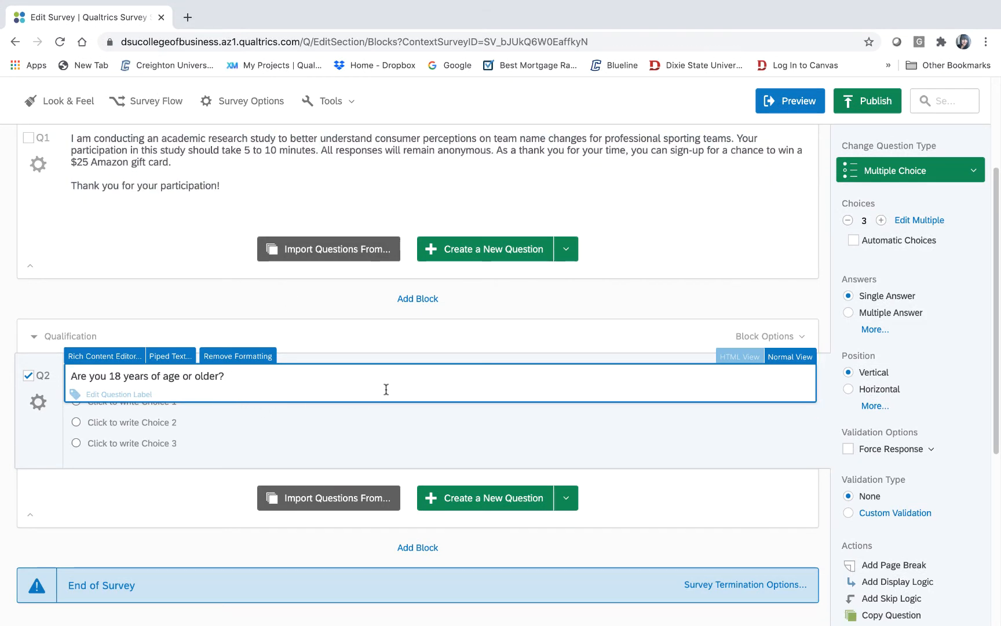
- Leave Q2 as multiple choice and start editing its first answer choice
left_click(894, 174)
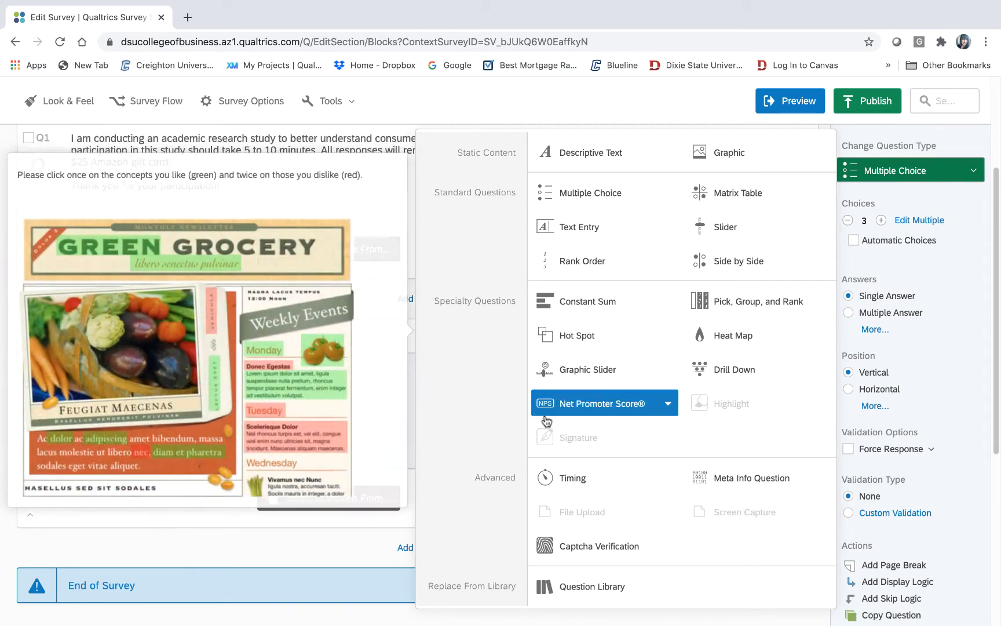
left_click(457, 494)
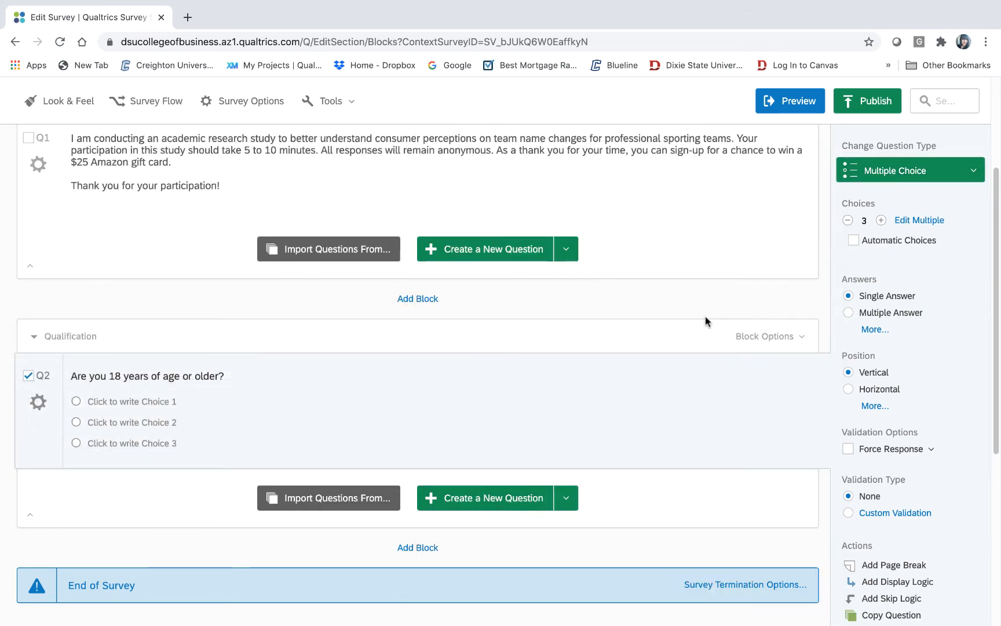
left_click(152, 405)
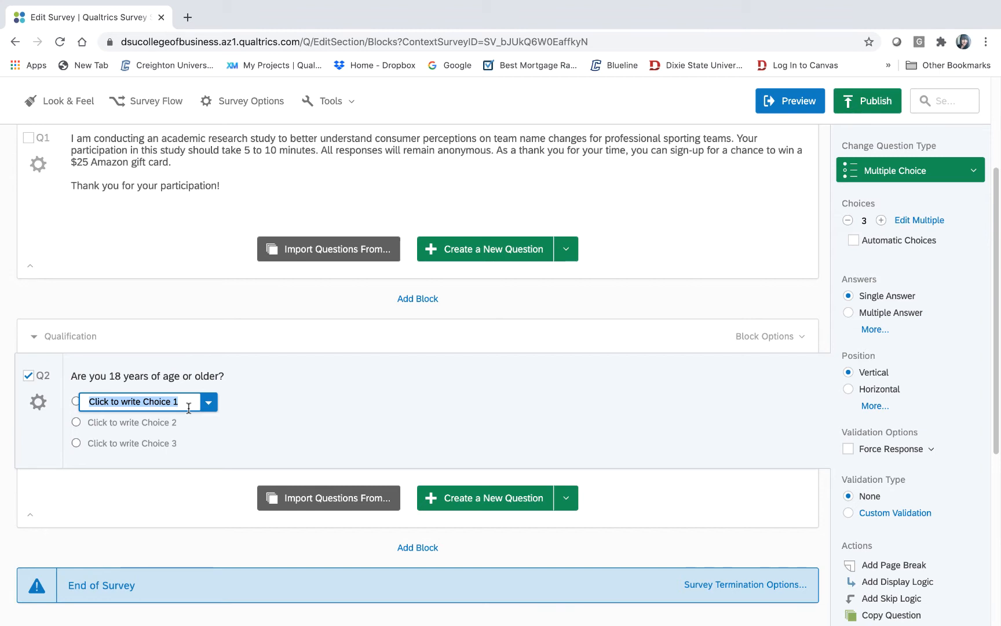
mouse_move(168, 605)
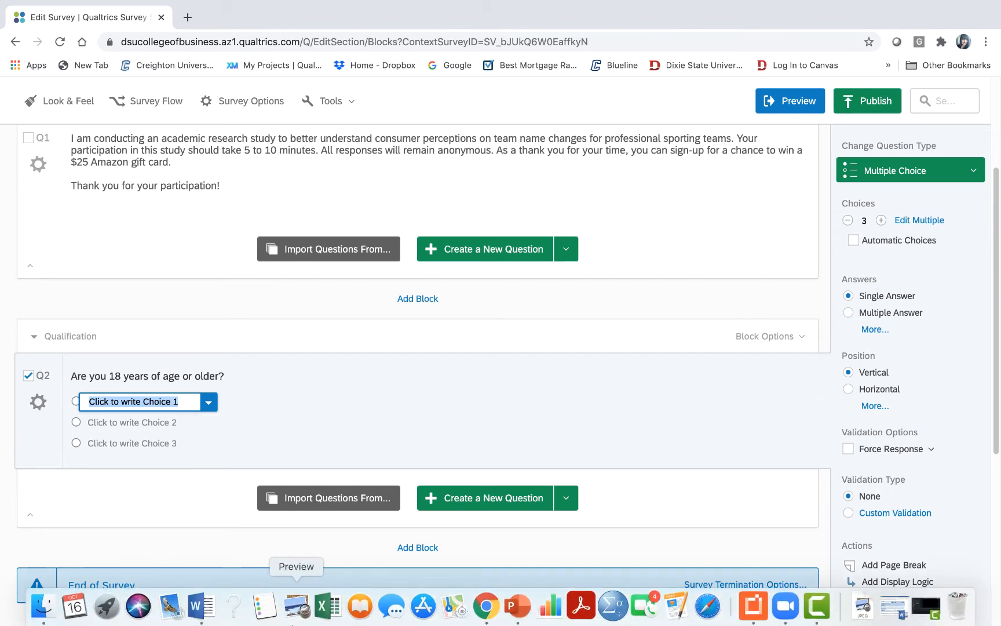
left_click(201, 605)
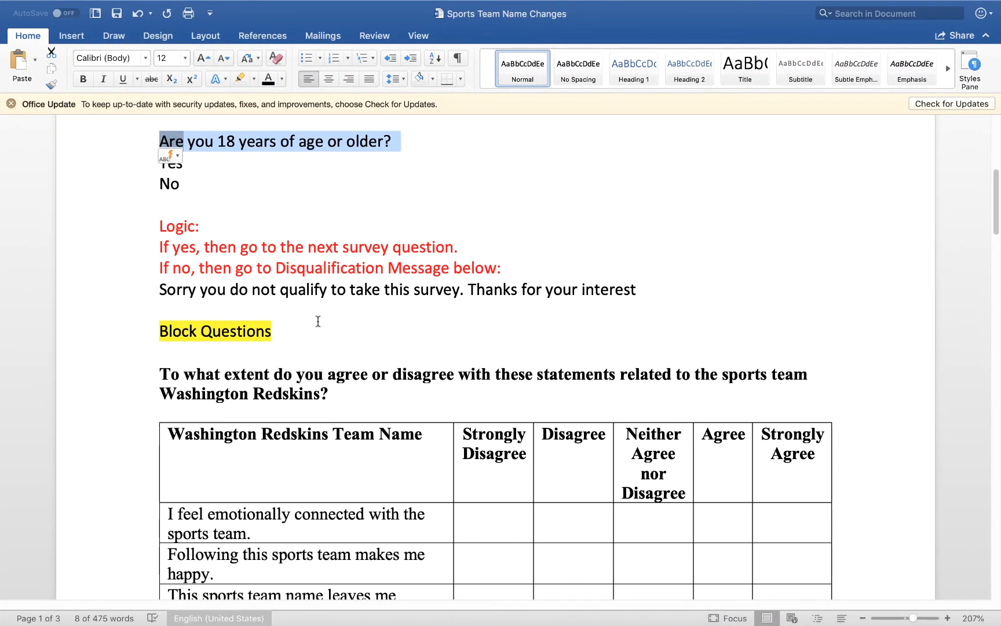
left_click(319, 316)
mouse_move(170, 605)
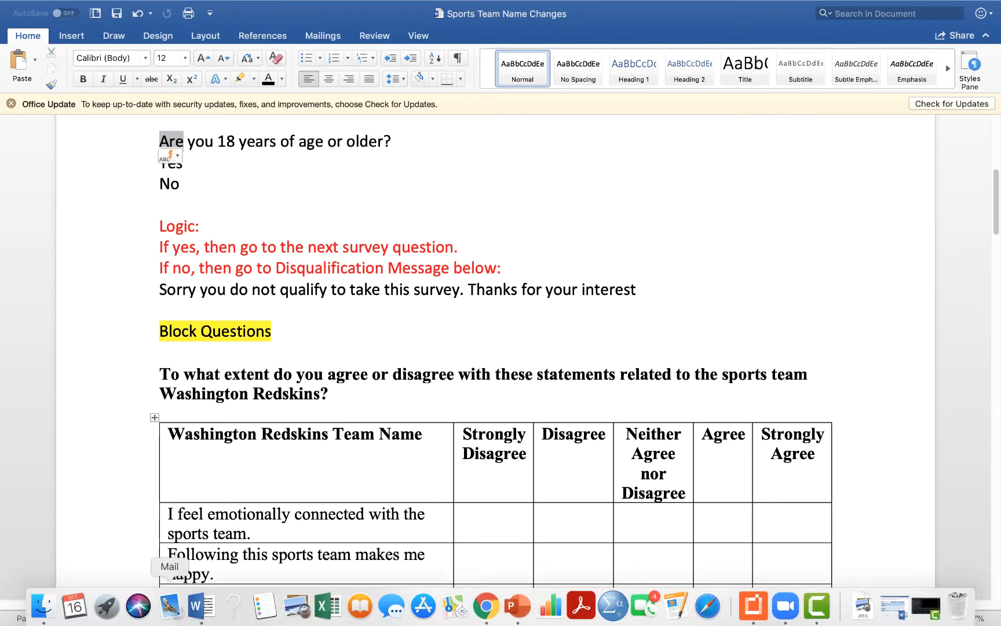
left_click(487, 605)
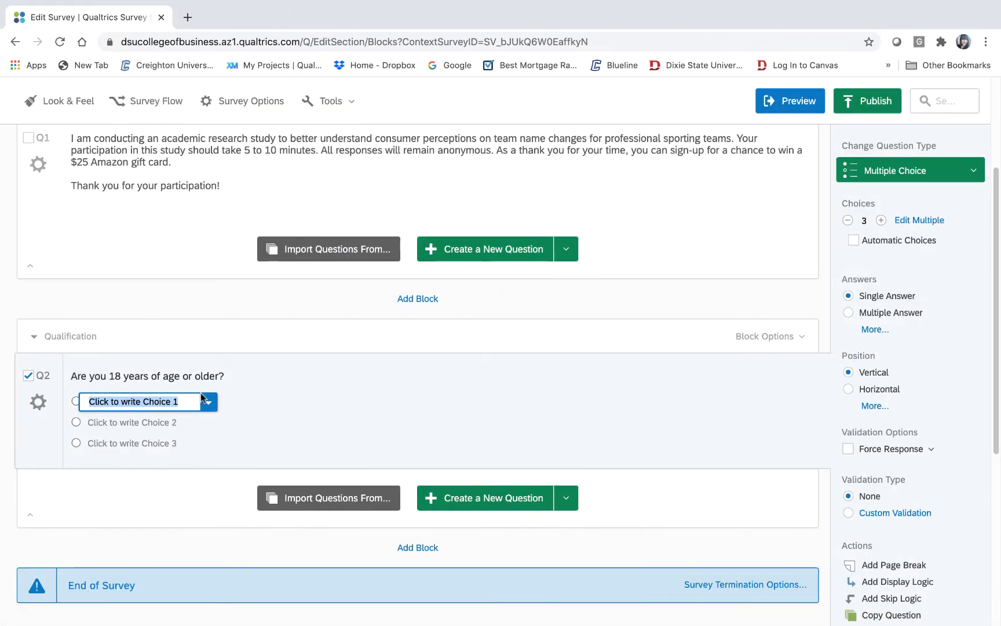
- Enter 'Yes' as the first choice and remove the Maybe choice, leaving Yes and No
type("Yes")
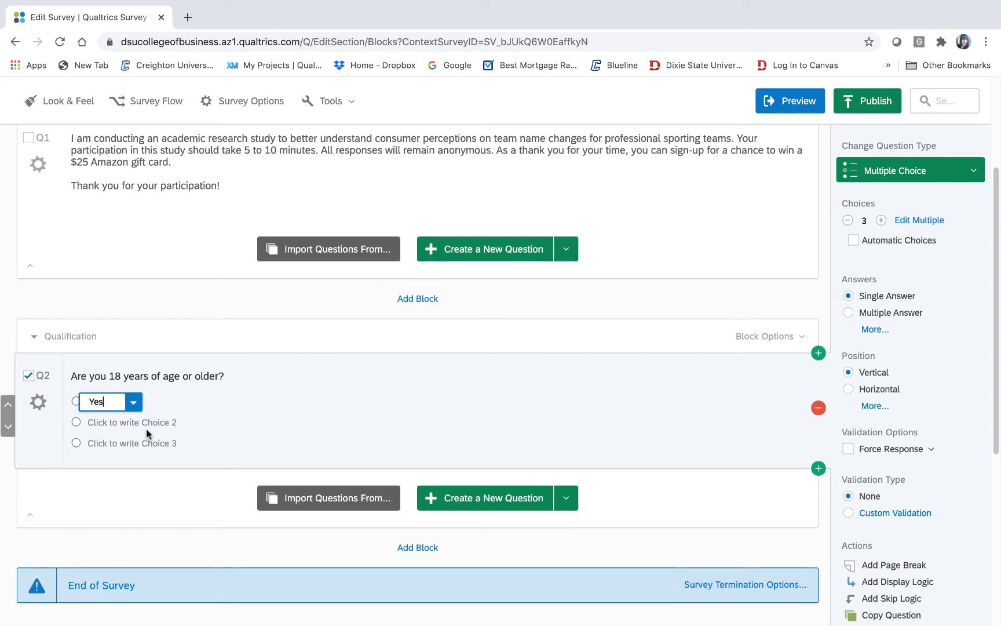
left_click(148, 430)
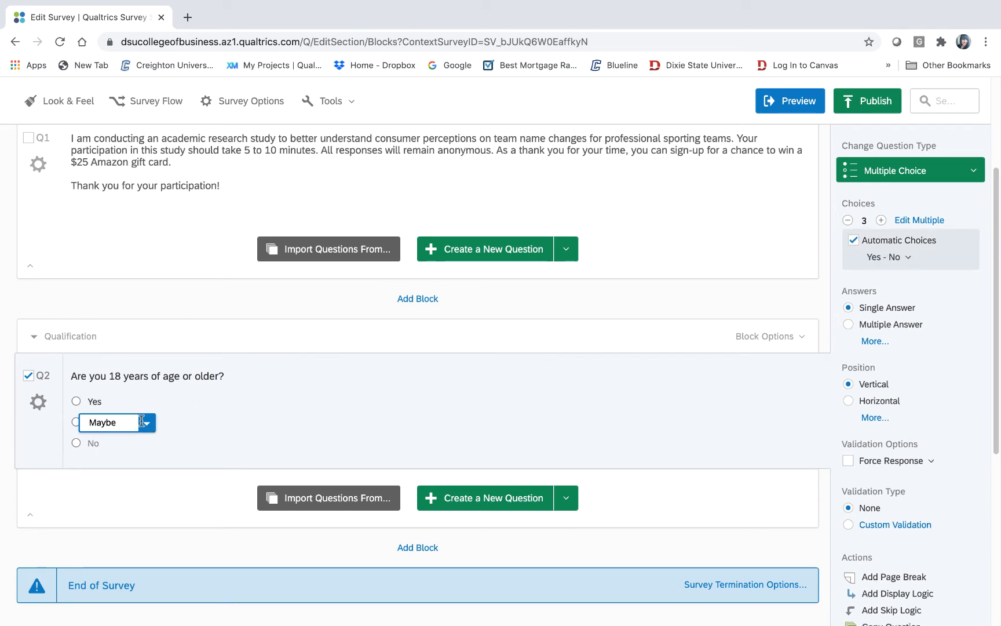
left_click_drag(133, 420, 29, 422)
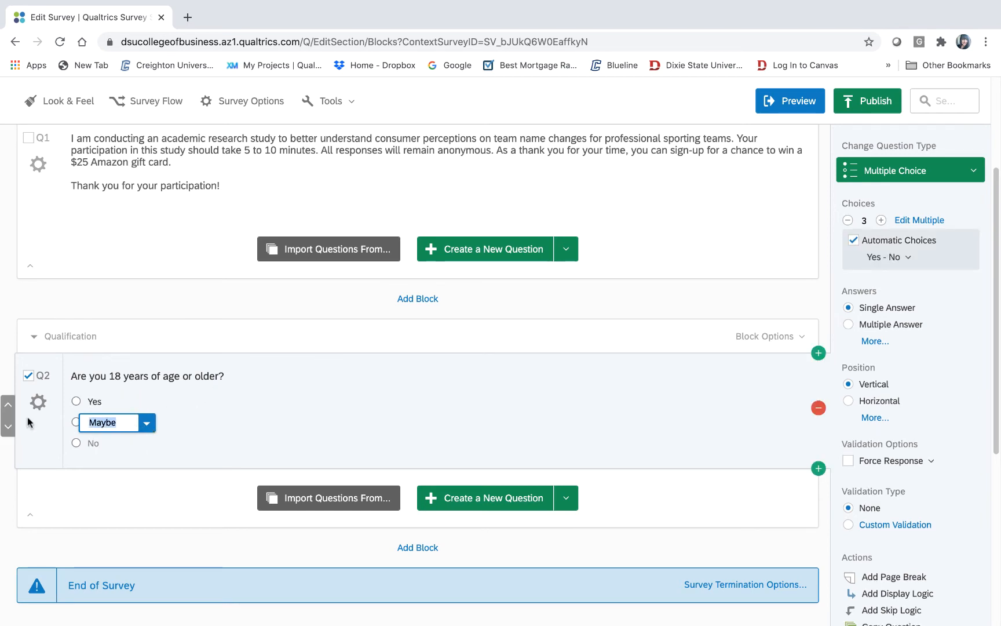
left_click(149, 426)
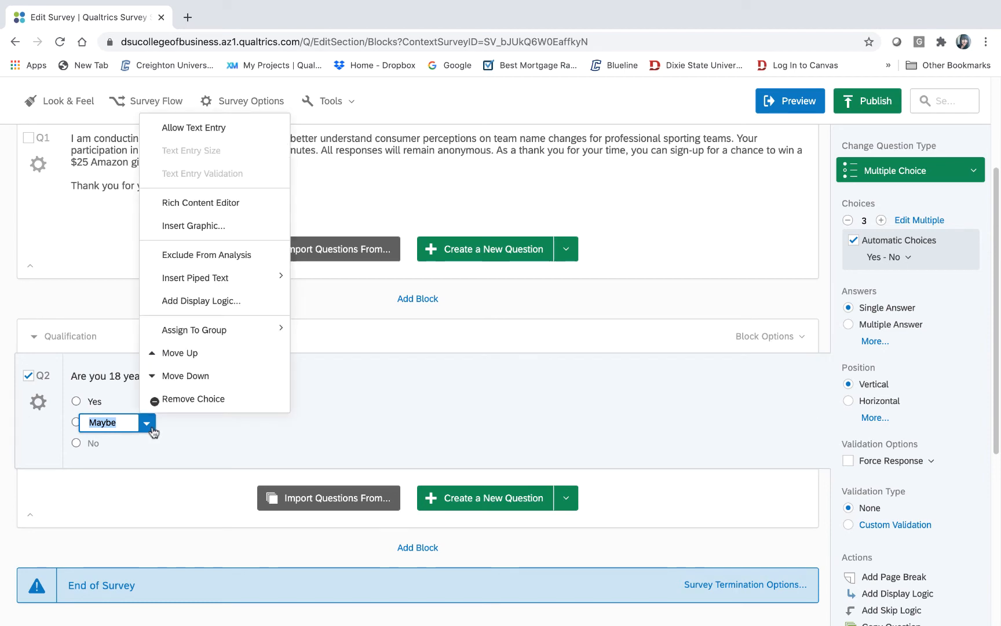
left_click(259, 400)
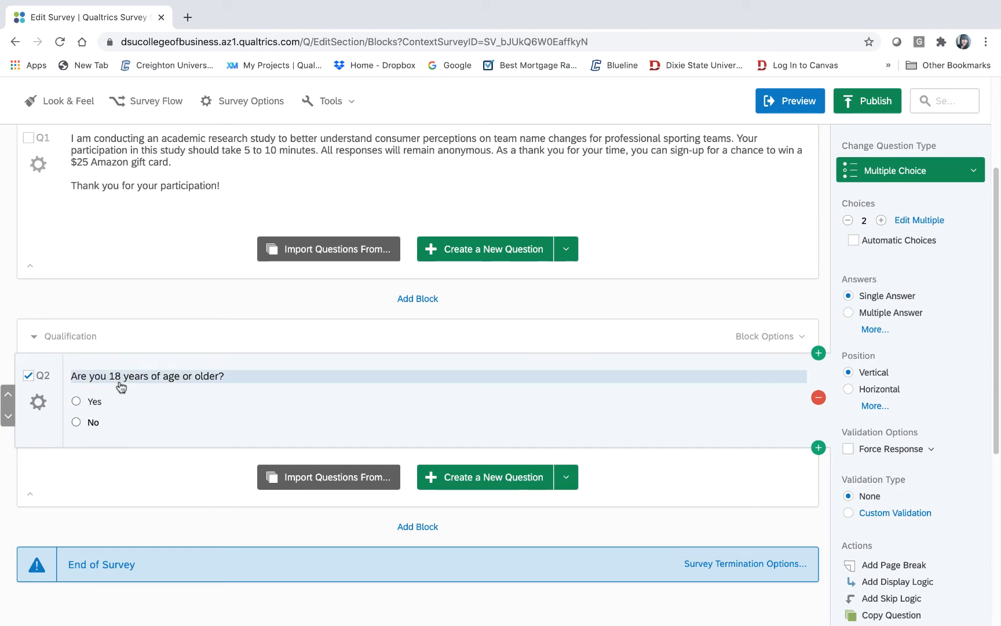
left_click(93, 422)
left_click(195, 415)
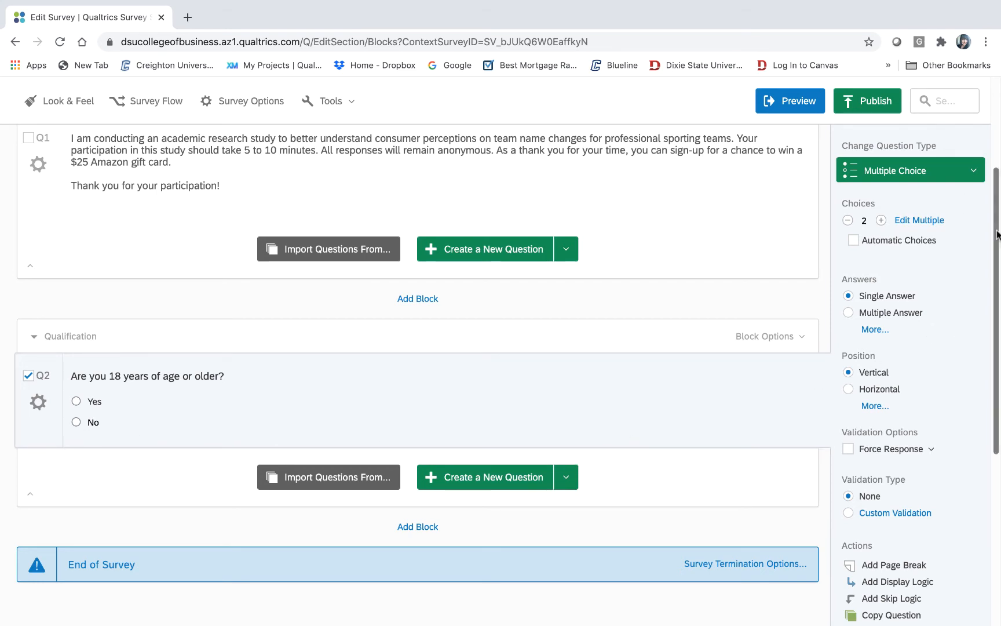
- Add skip logic to Q2: if No is selected, skip to End of Survey
left_click_drag(996, 234, 983, 367)
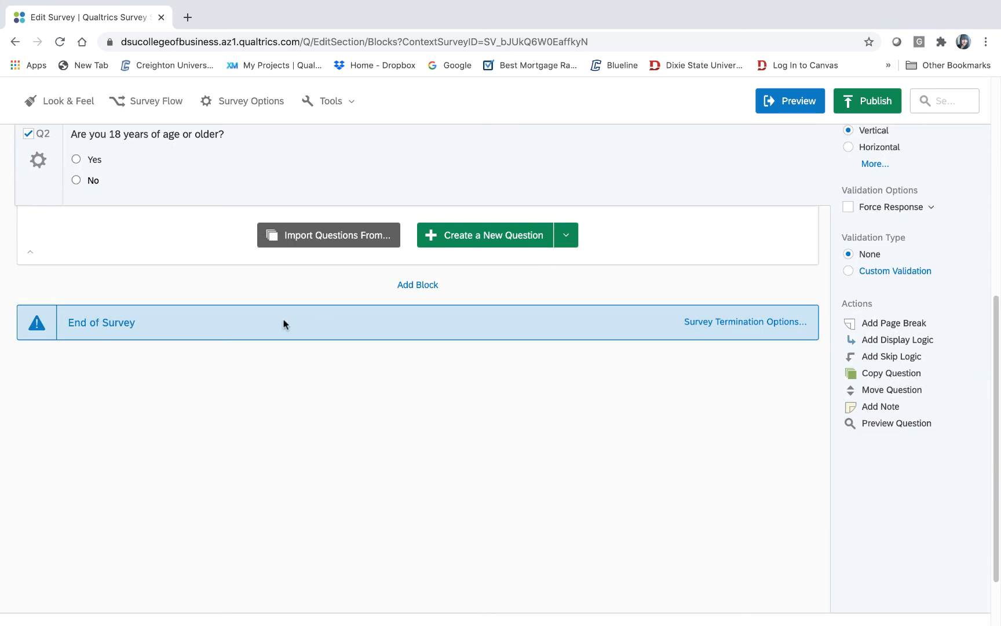
left_click(94, 183)
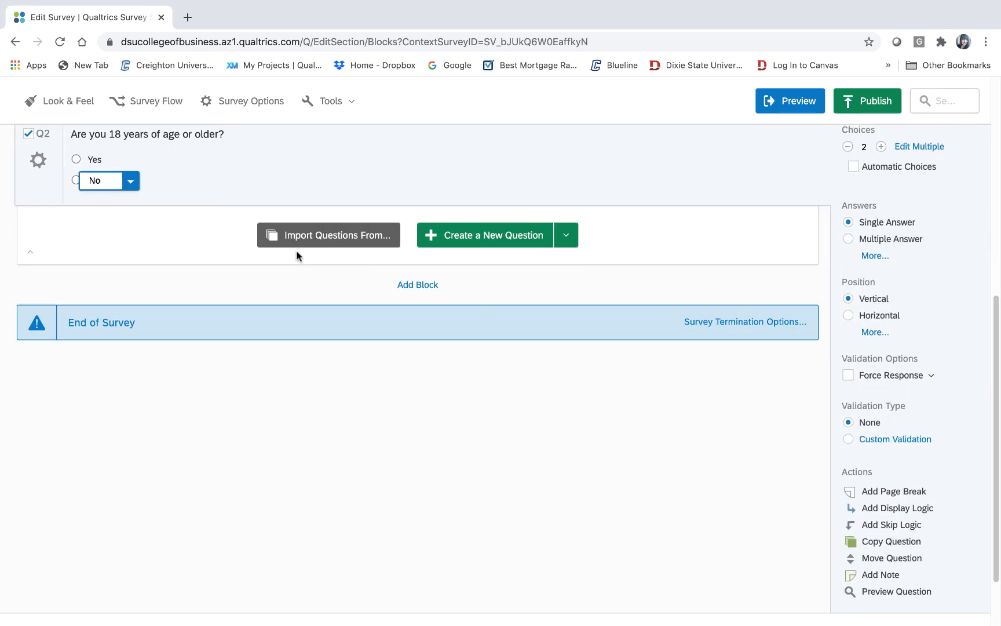
left_click(909, 527)
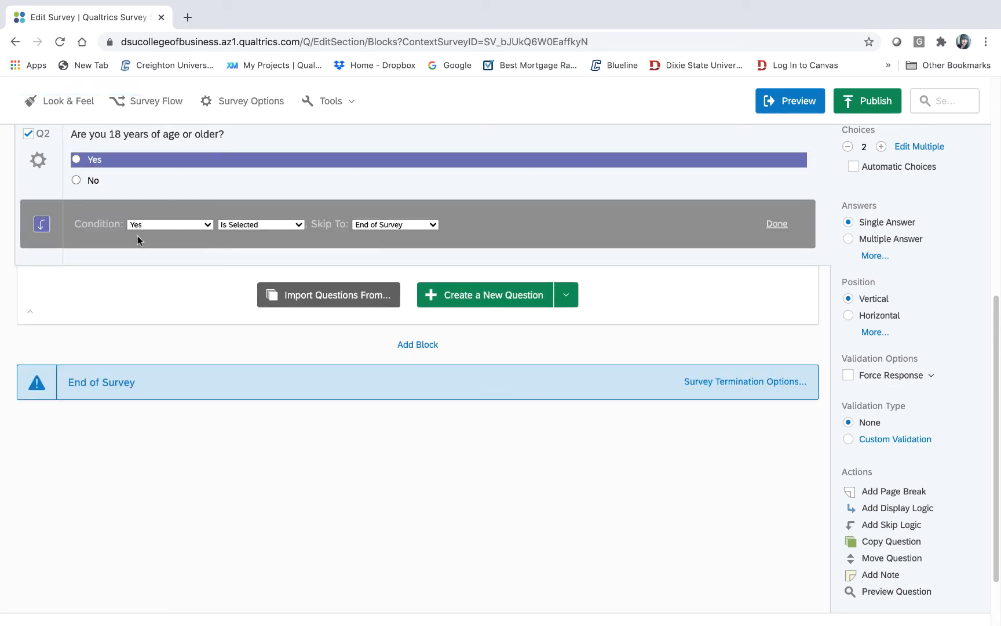
scroll(138, 235, "up", 5, "ctrl")
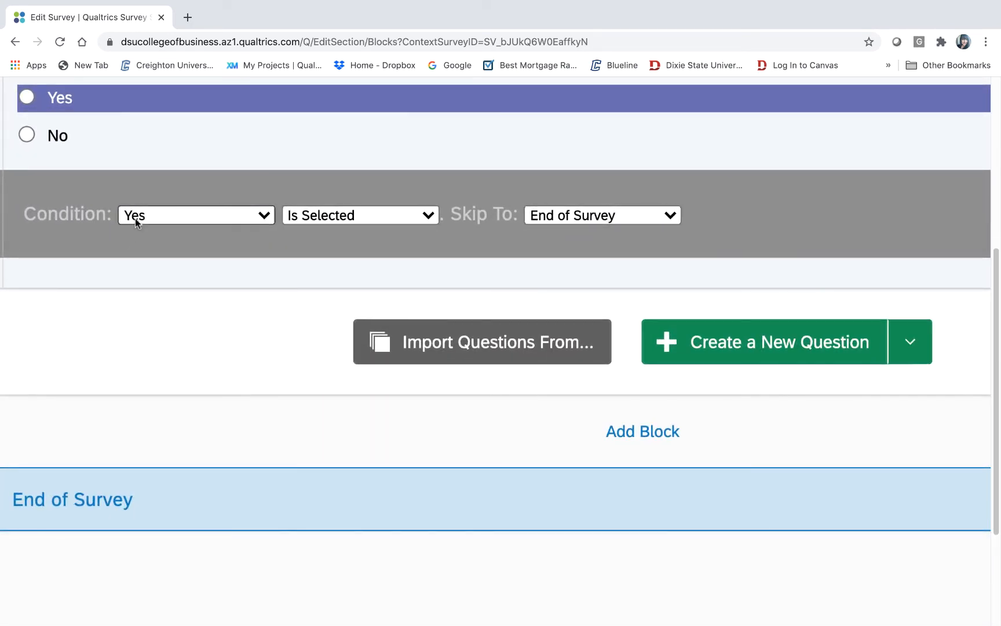
left_click(71, 140)
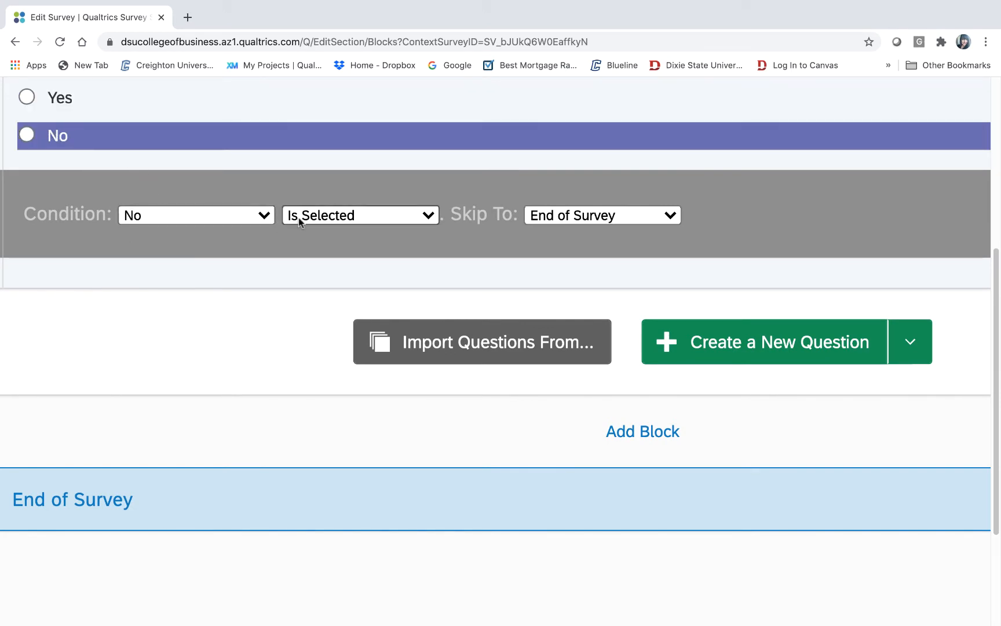
left_click(673, 216)
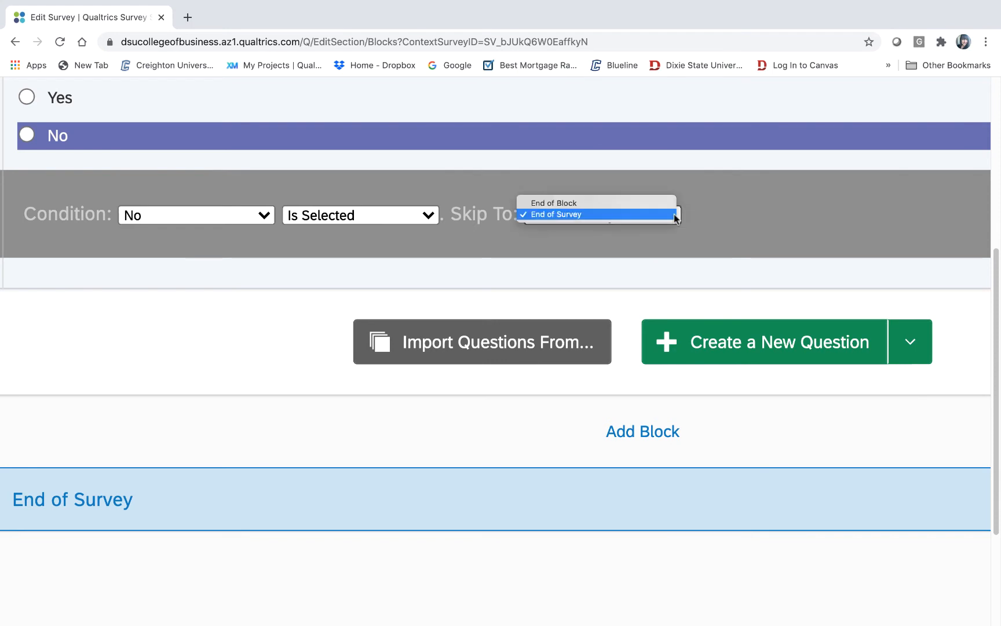
left_click(637, 215)
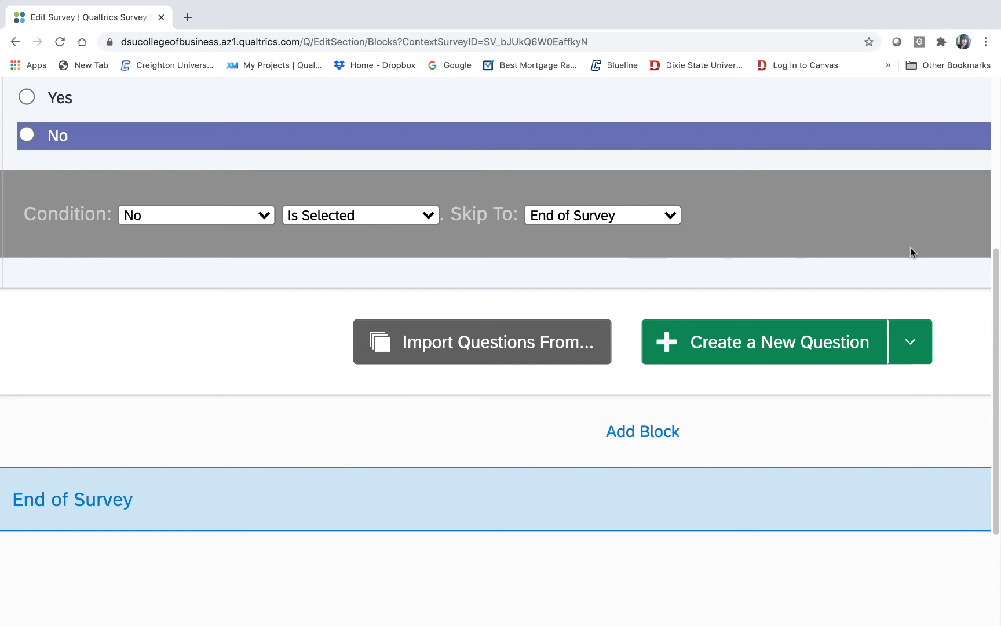
scroll(997, 247, "up", 5)
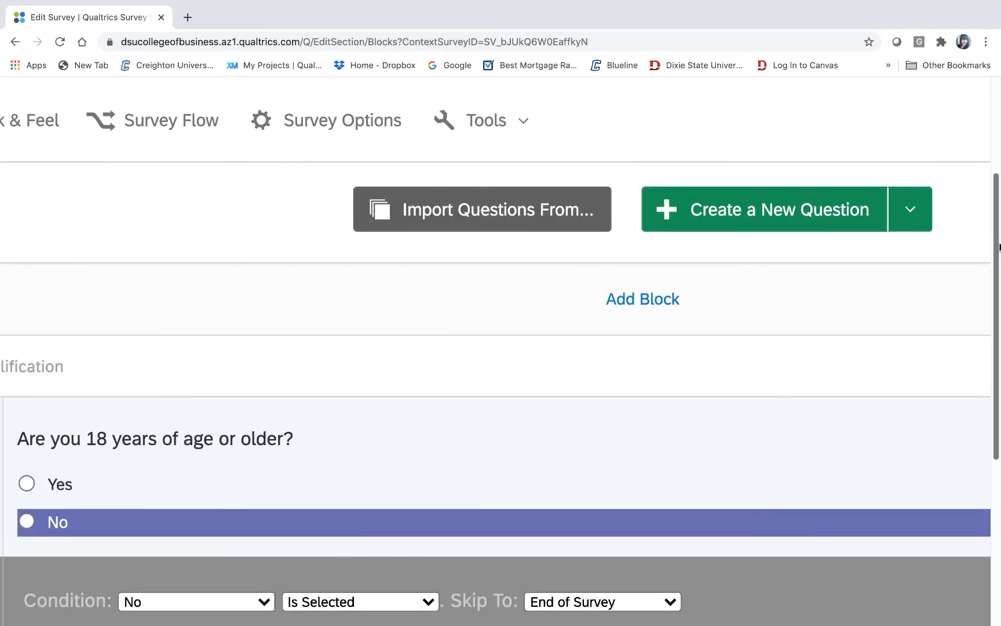
left_click_drag(997, 247, 977, 191)
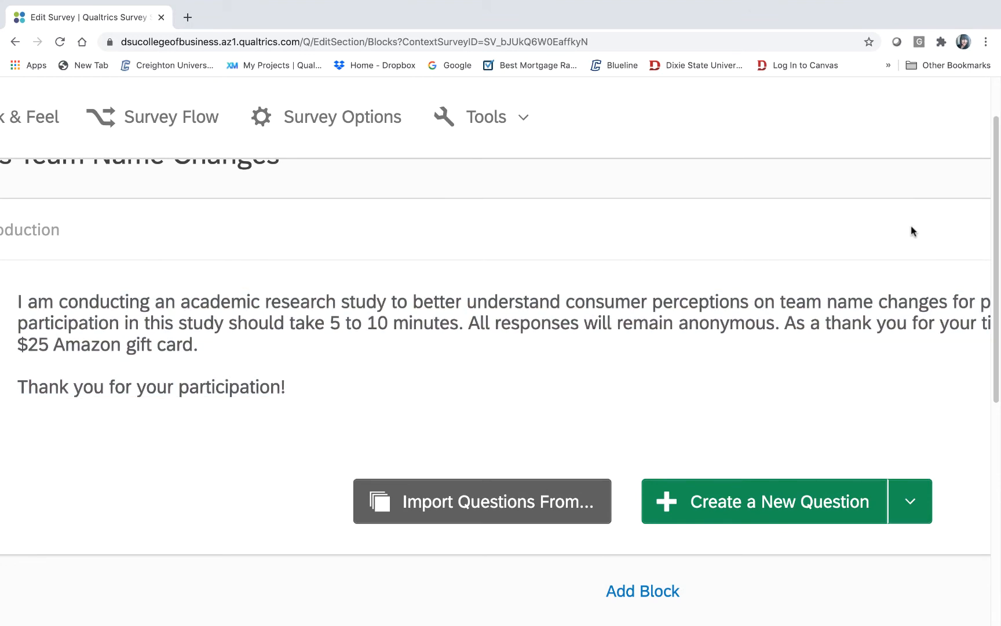
left_click_drag(997, 150, 988, 289)
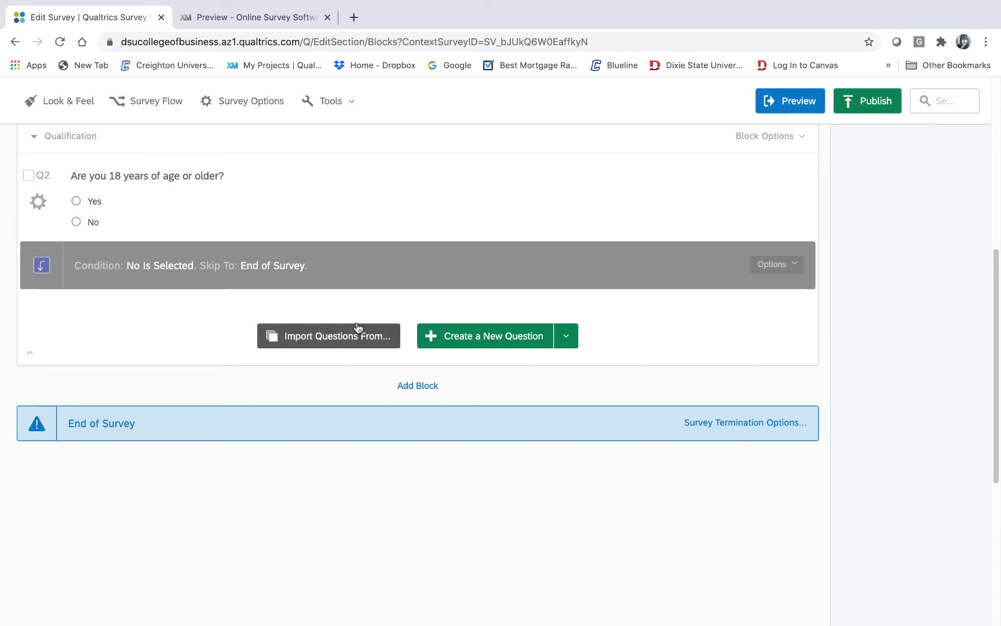
- Add a block named 'Brand Love' and create a new question in it
left_click(418, 386)
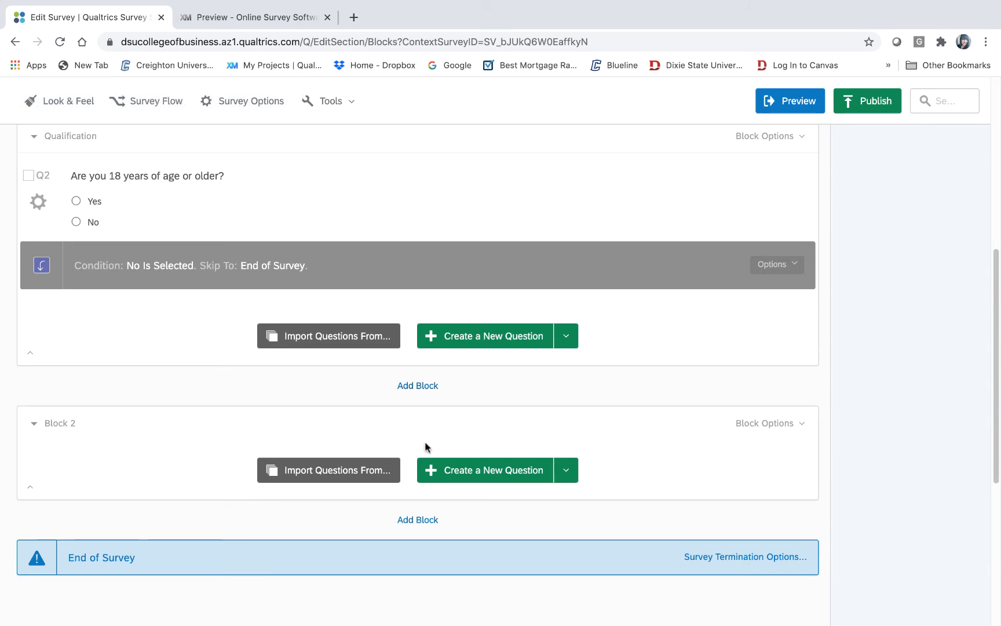
left_click(72, 423)
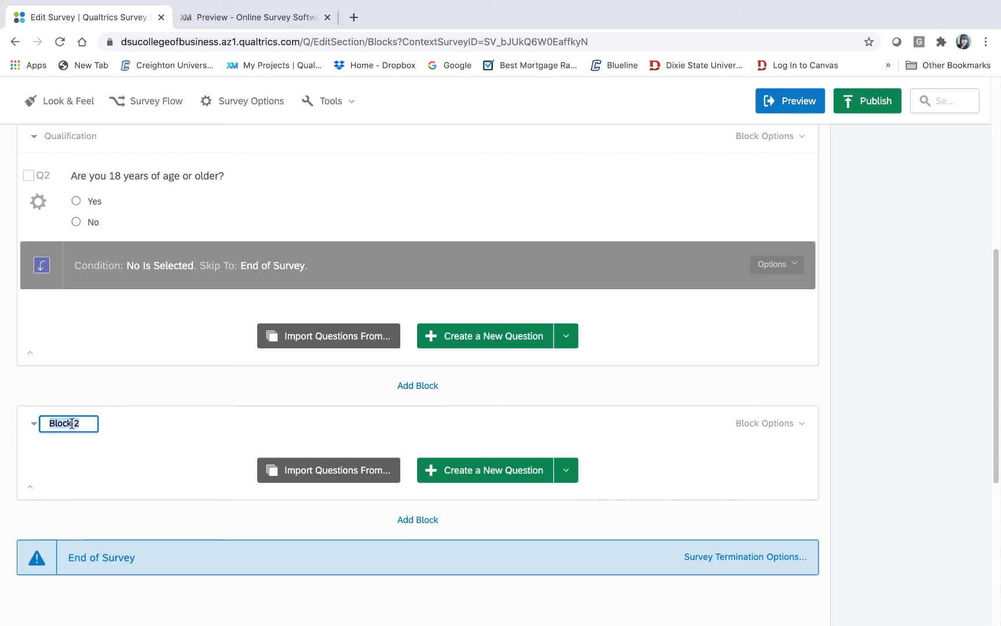
type("Brand")
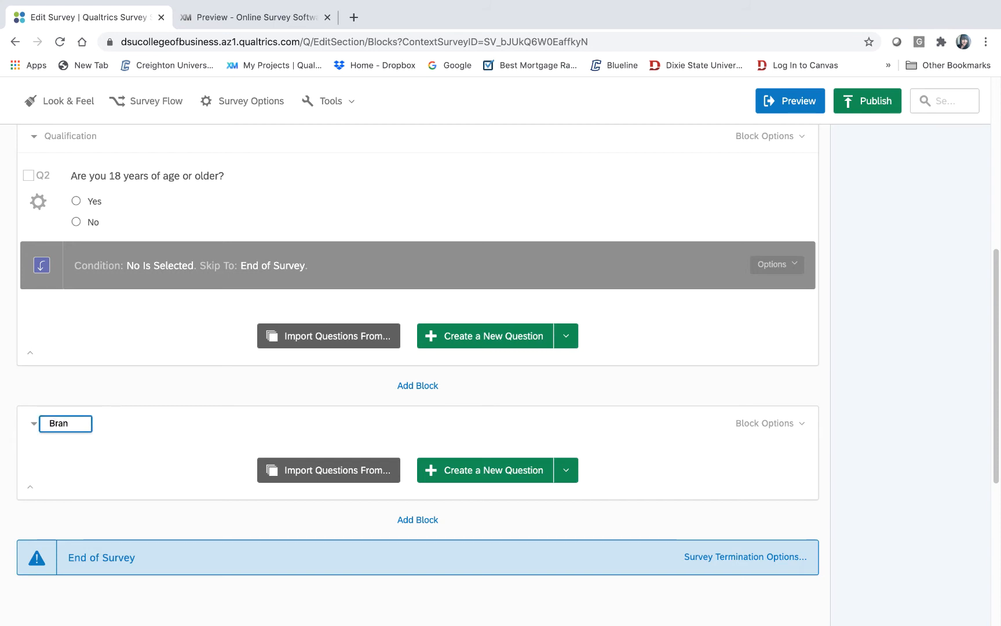
key("BackSpace")
key("BackSpace")
key("BackSpace")
key("BackSpace")
type("Bra")
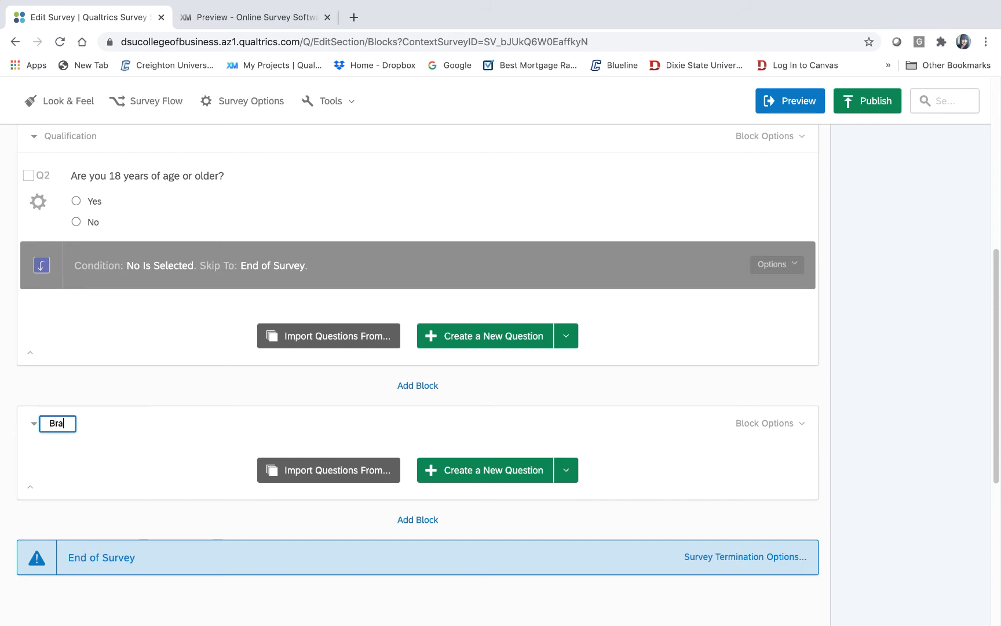
type("nd Love")
left_click(157, 414)
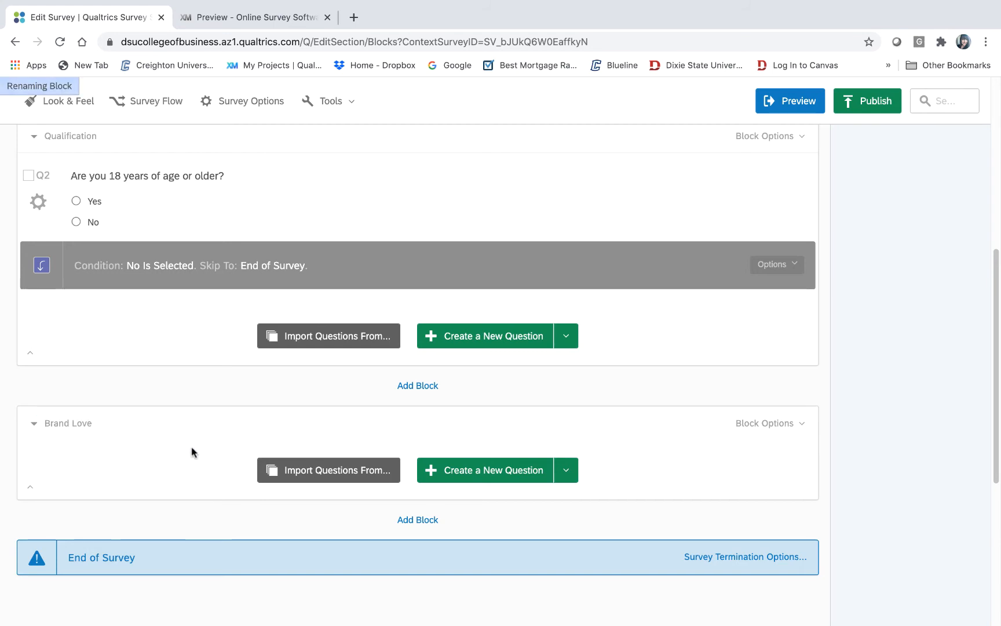
mouse_move(486, 608)
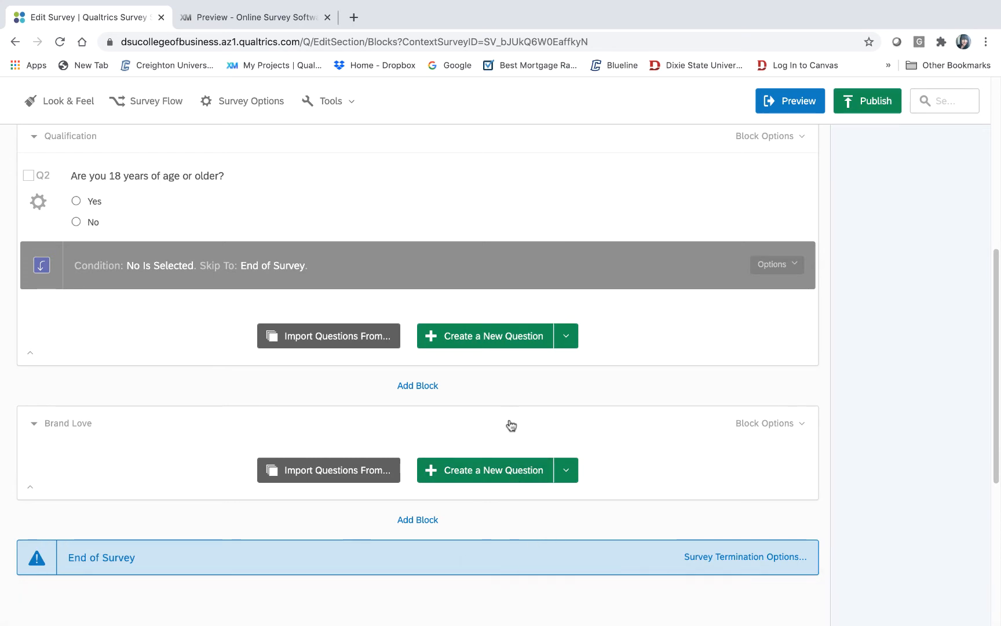
left_click(511, 471)
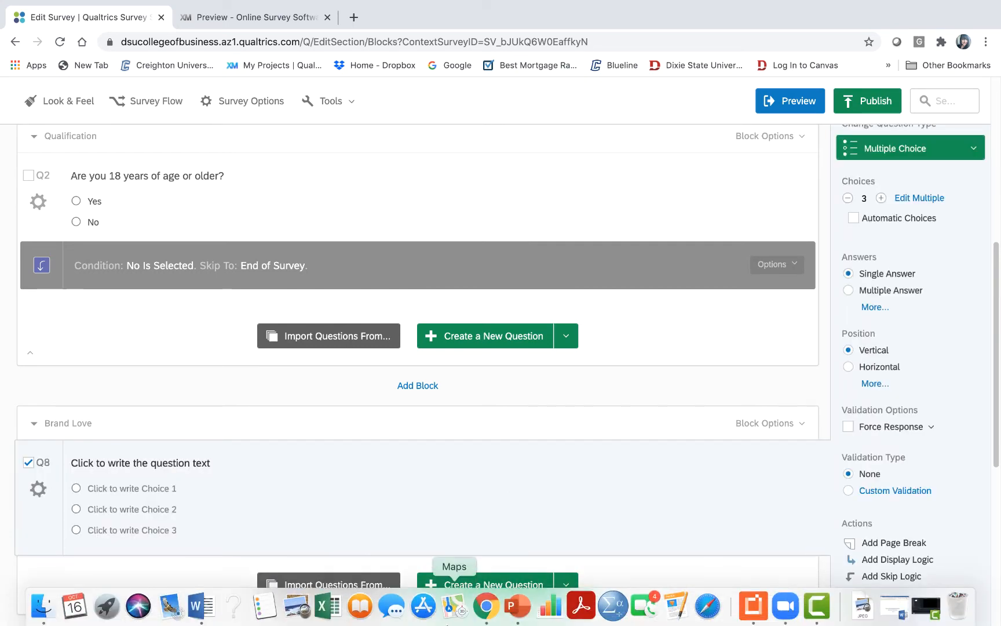
- Copy the full Brand Love question 'To what extent do you agree or disagree…' from Word
left_click(197, 606)
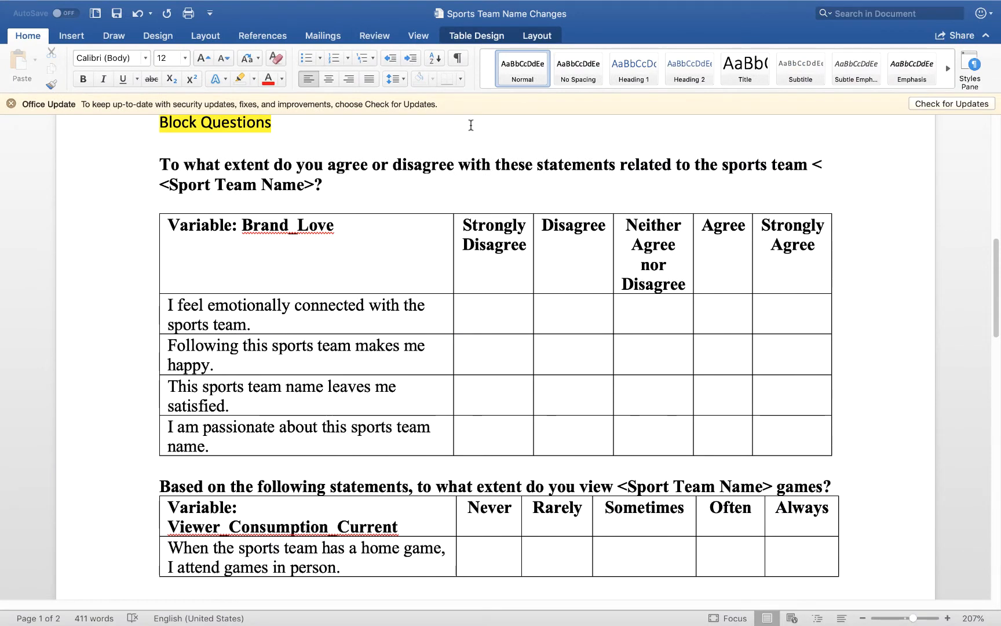
left_click_drag(336, 186, 154, 180)
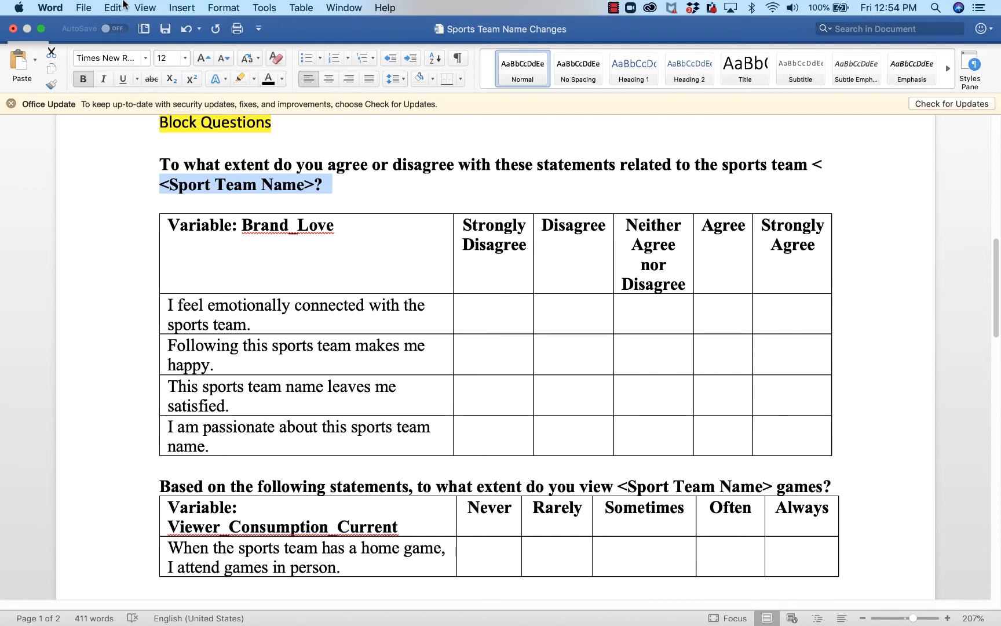
left_click(112, 7)
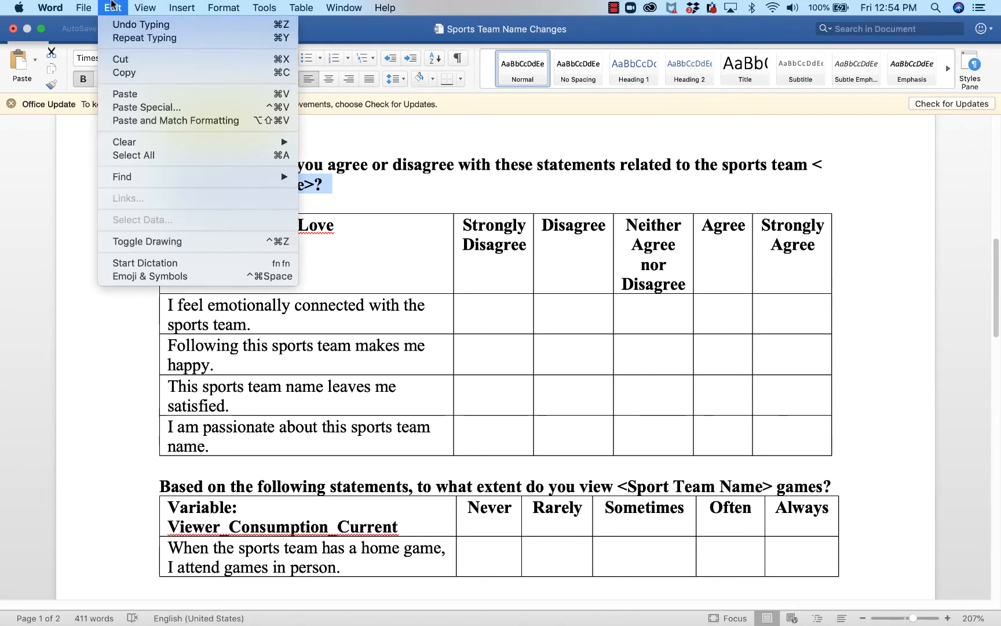
left_click(144, 73)
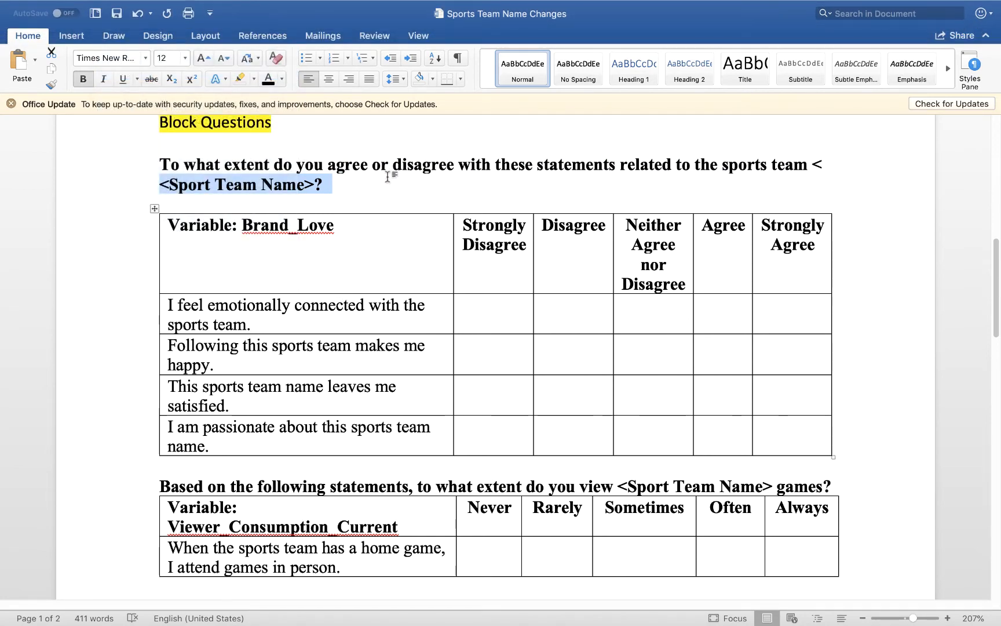
left_click_drag(357, 205, 162, 168)
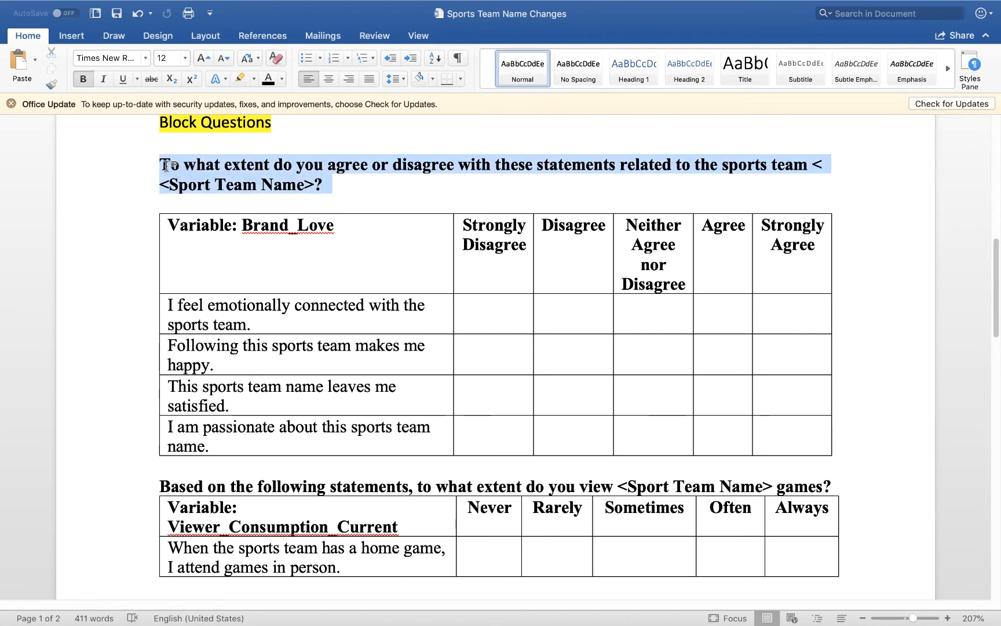
left_click(112, 6)
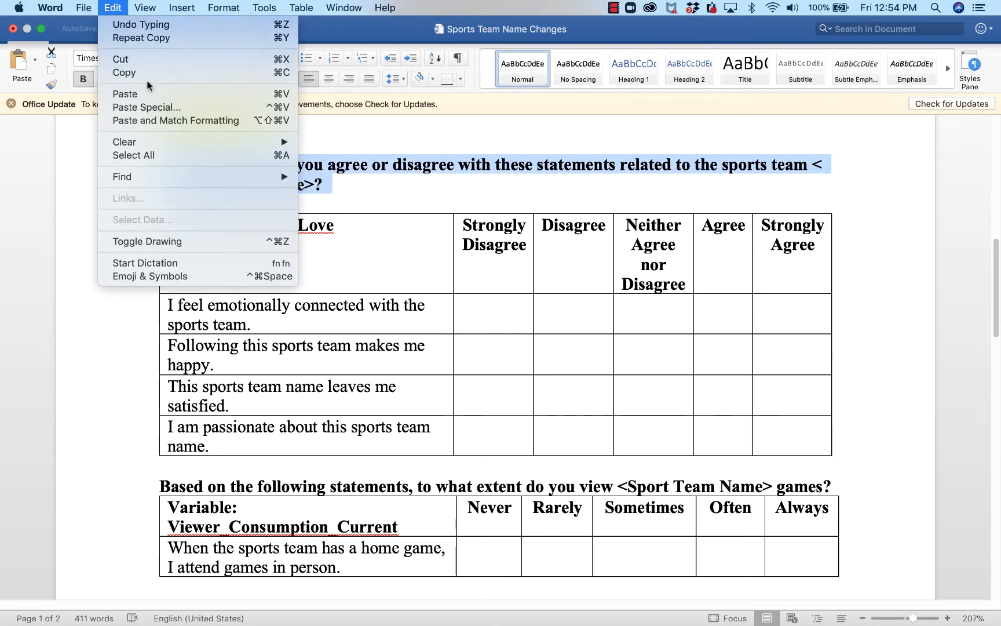
left_click(154, 72)
mouse_move(394, 605)
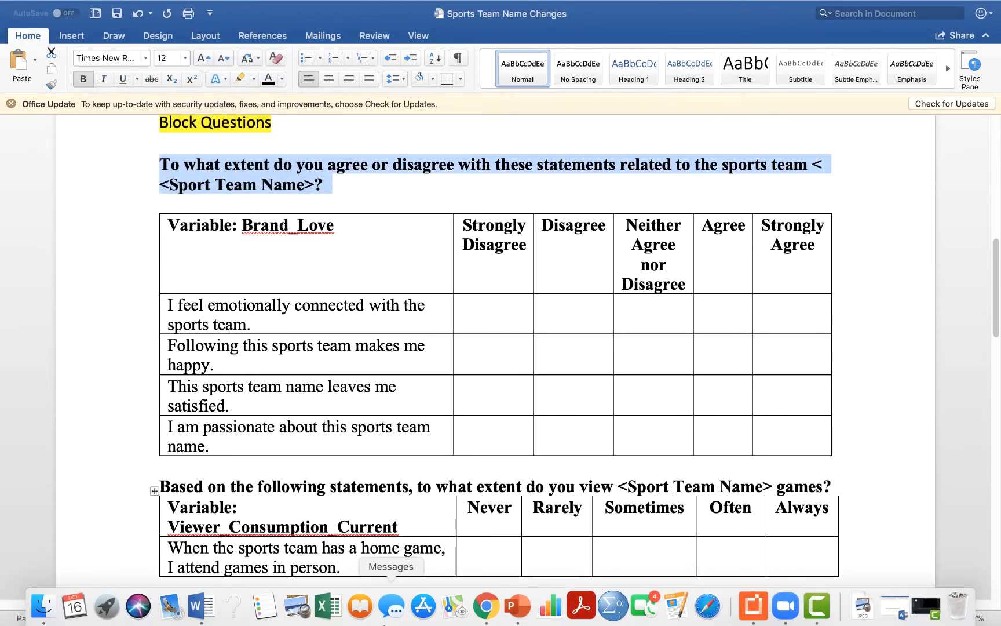
left_click(486, 607)
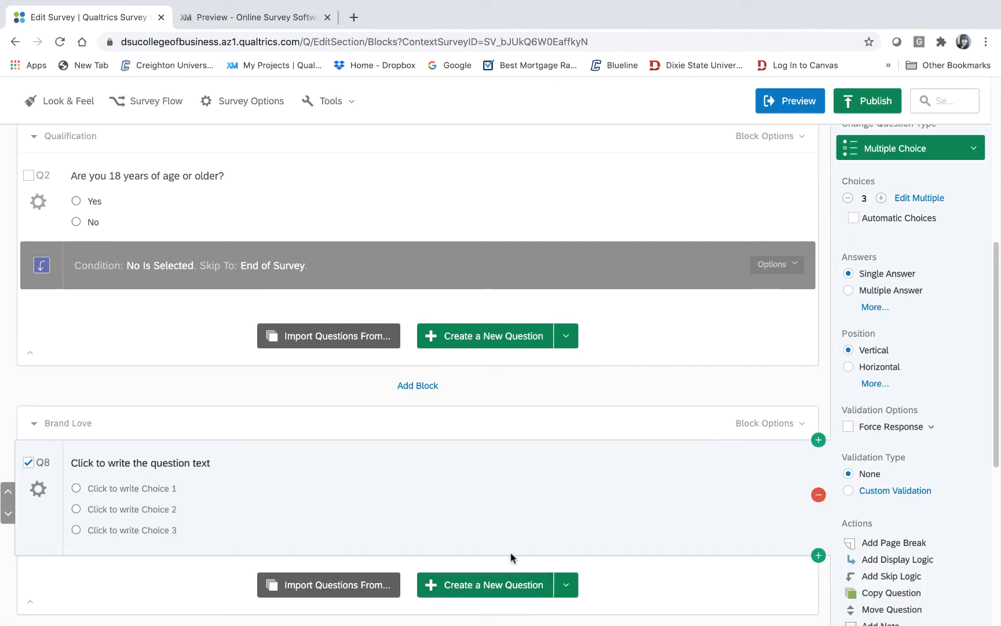
- Change Q8's question type to Matrix Table
left_click(973, 153)
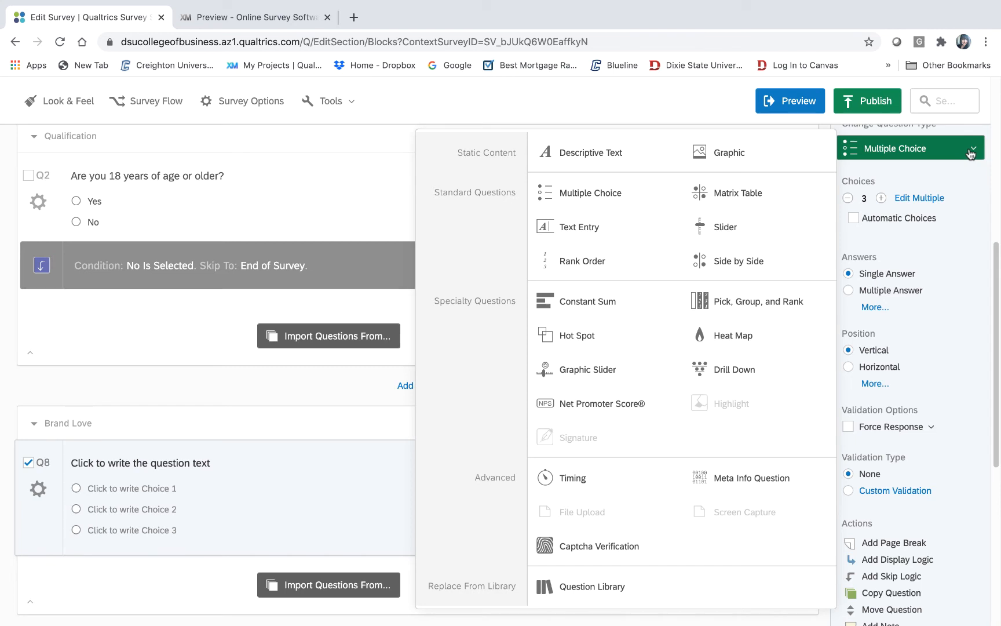
mouse_move(751, 153)
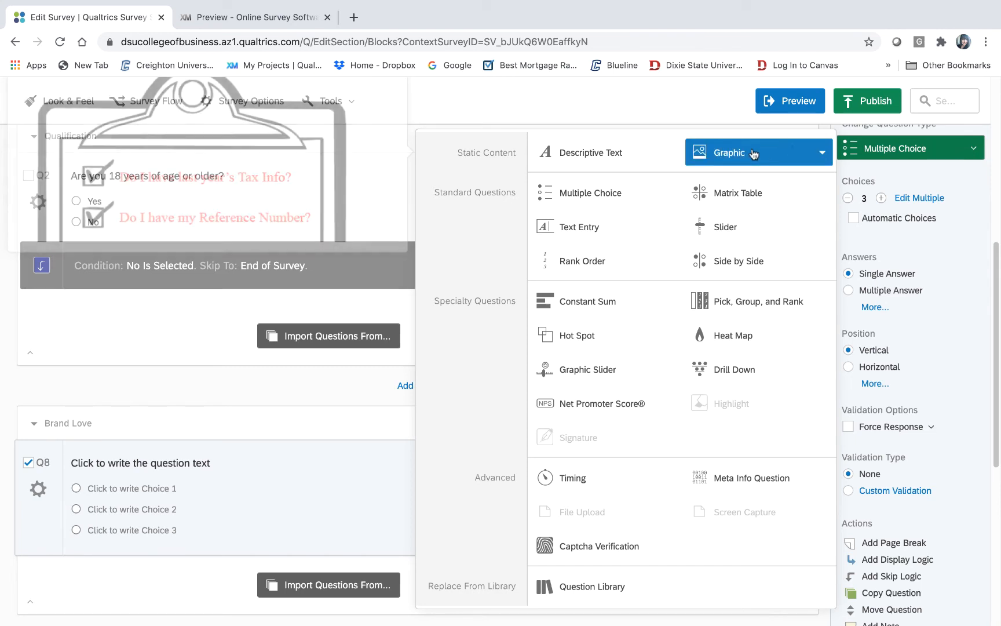
mouse_move(746, 195)
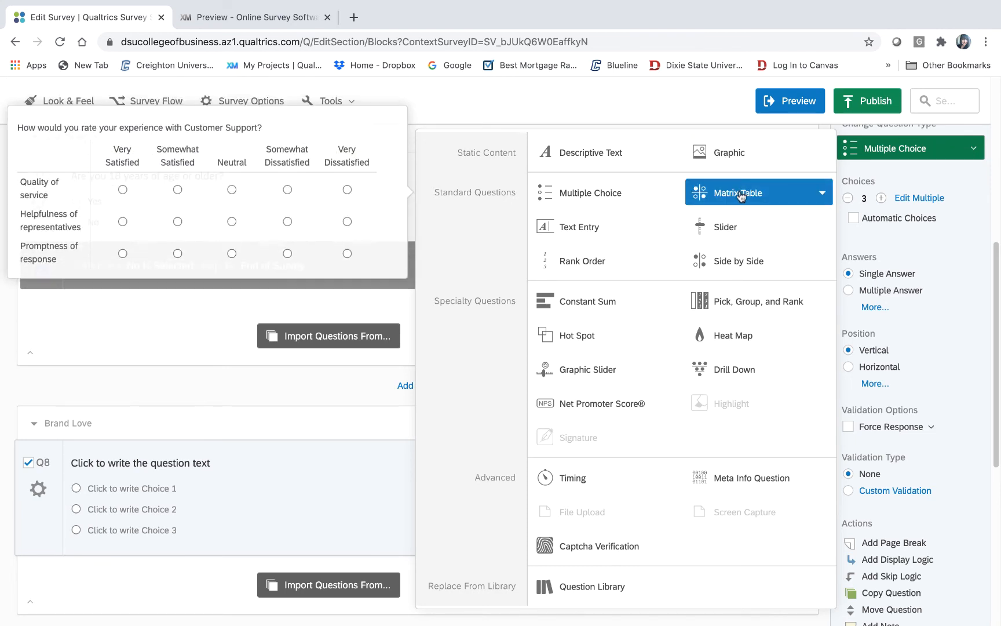
left_click(738, 194)
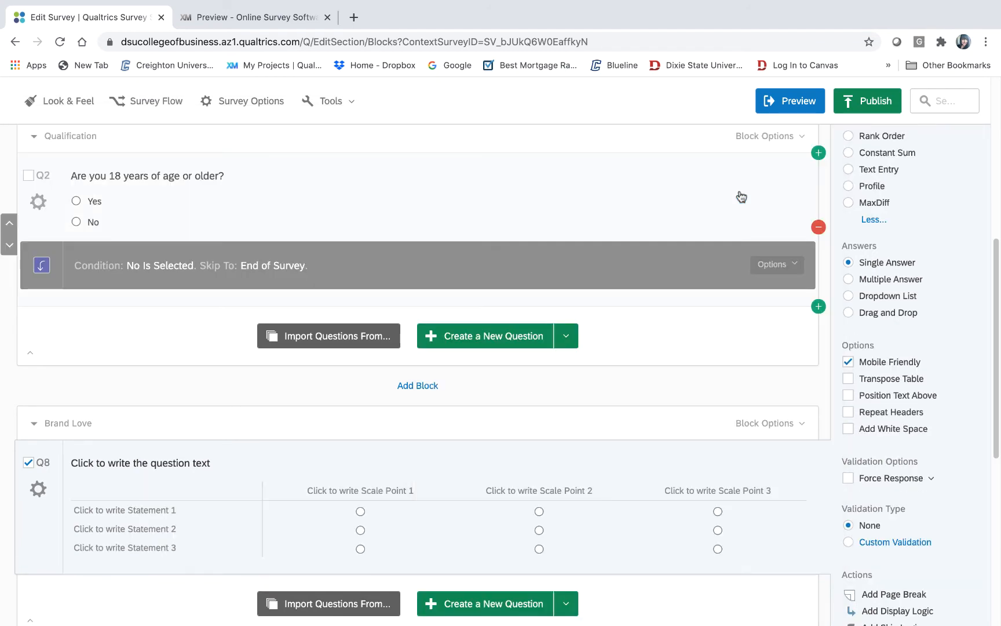
- Paste the copied agree/disagree question into Q8, replacing <Sport Team Name> with Washington Redskins
left_click(153, 466)
mouse_move(184, 5)
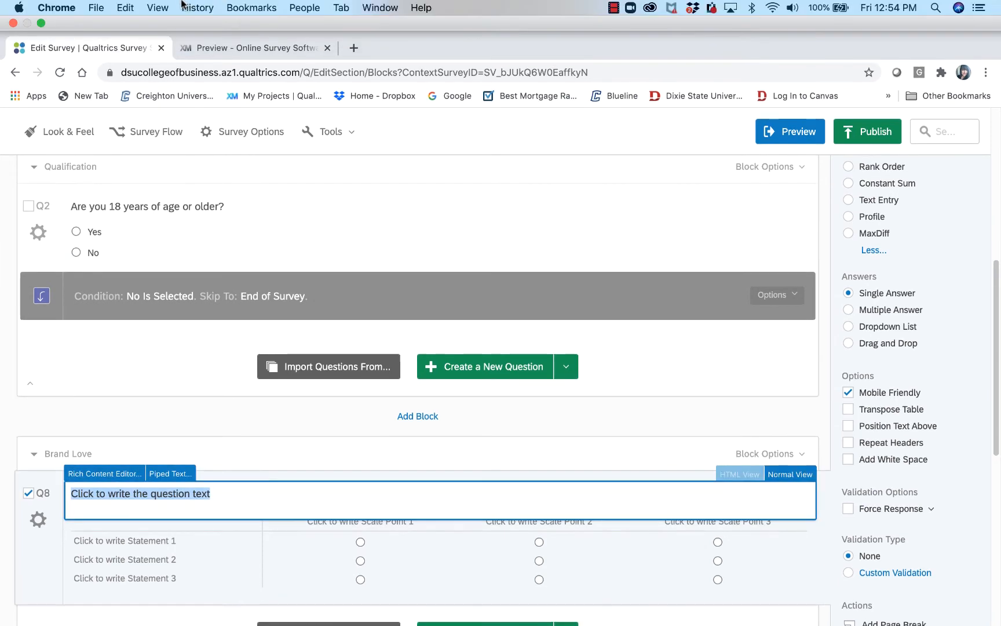
left_click(120, 6)
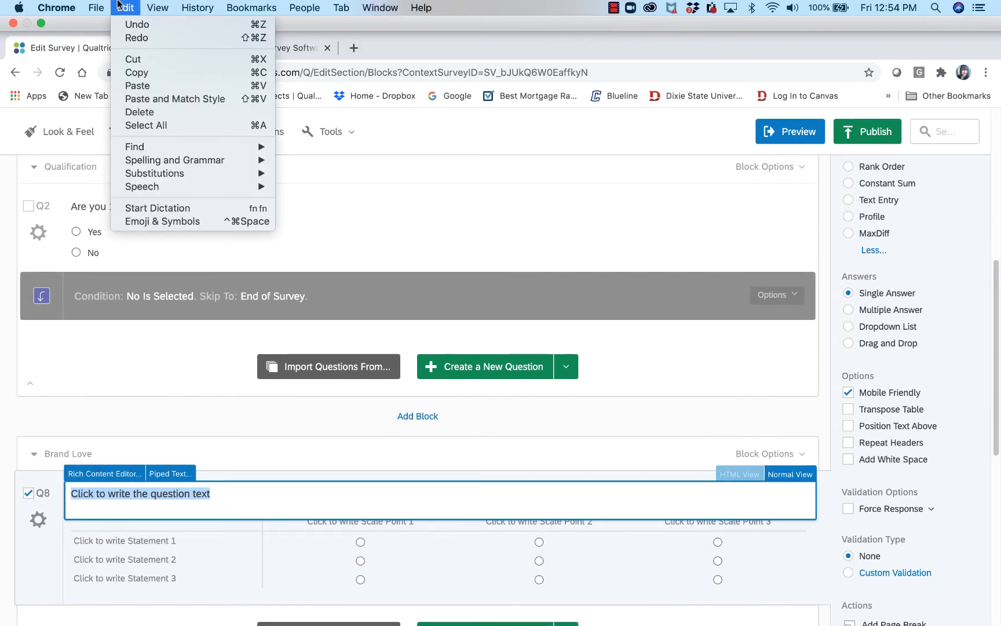
left_click(139, 85)
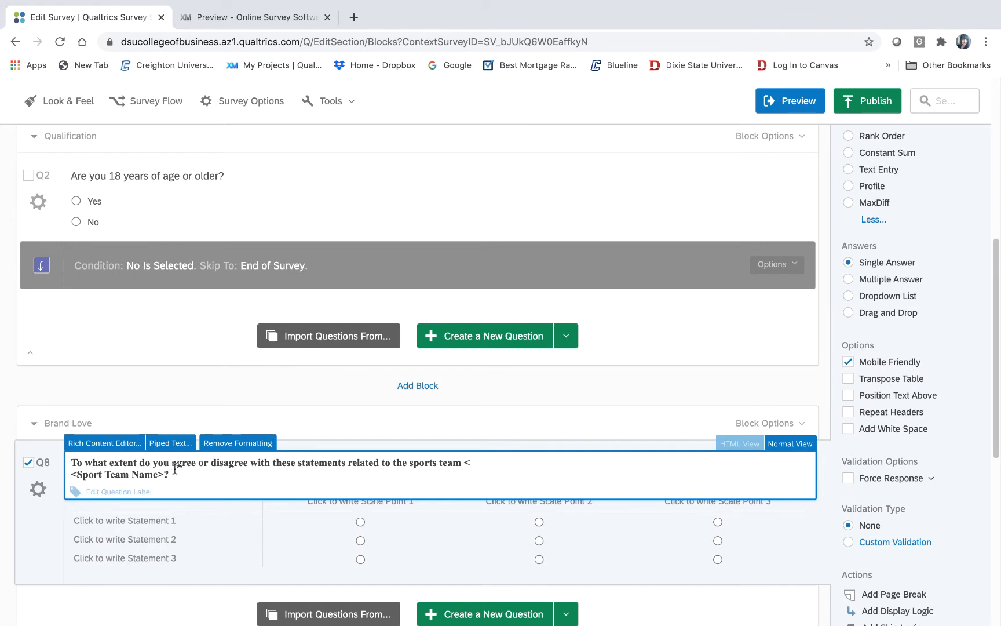
left_click_drag(165, 474, 67, 478)
type("Washin")
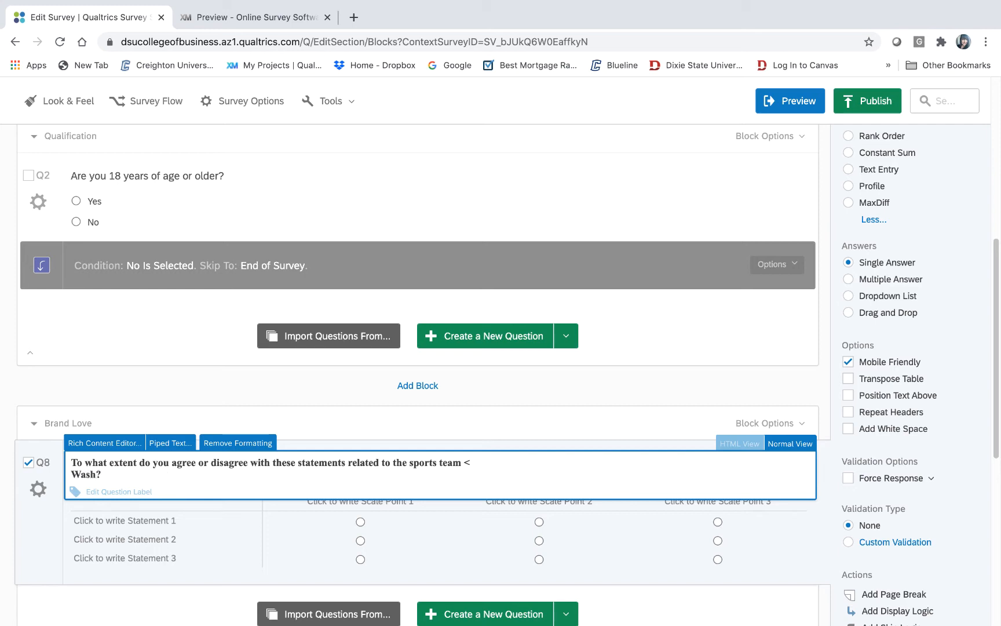
type("ington")
left_click(69, 475)
key("BackSpace")
key("BackSpace")
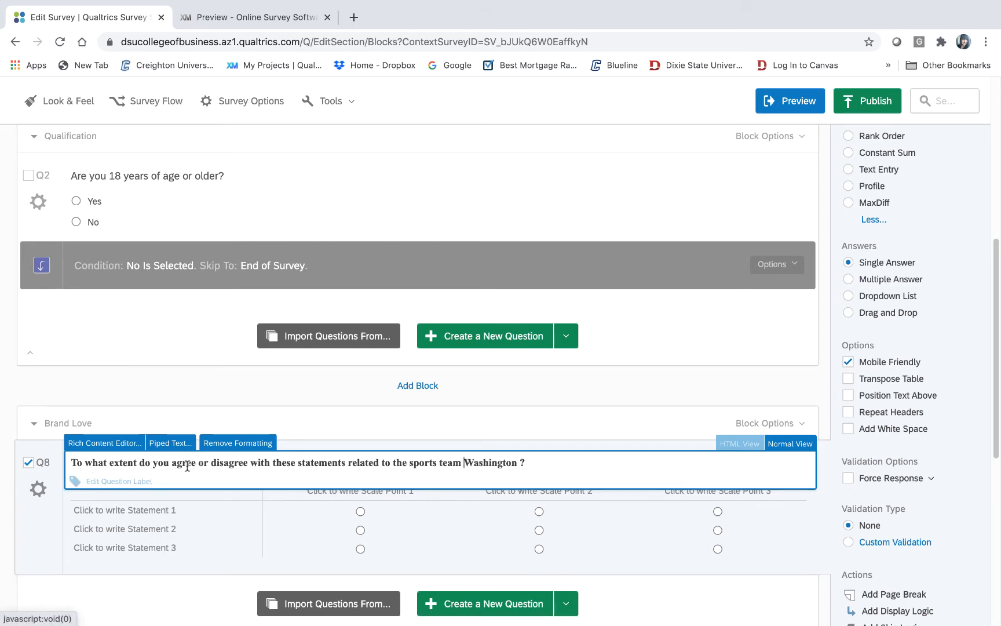
left_click(518, 464)
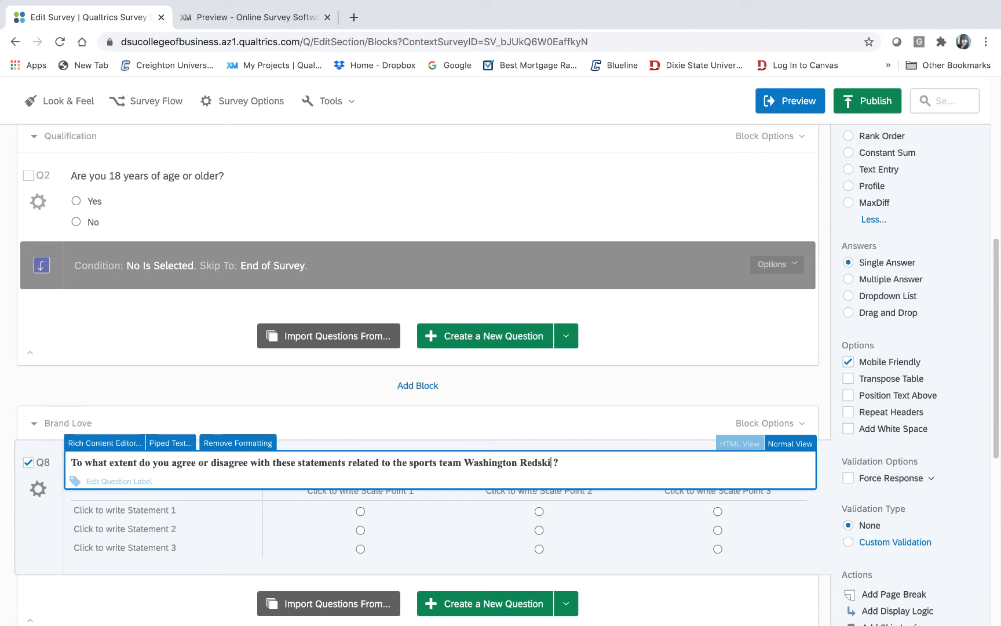
key("BackSpace")
key("BackSpace")
left_click_drag(996, 280, 994, 343)
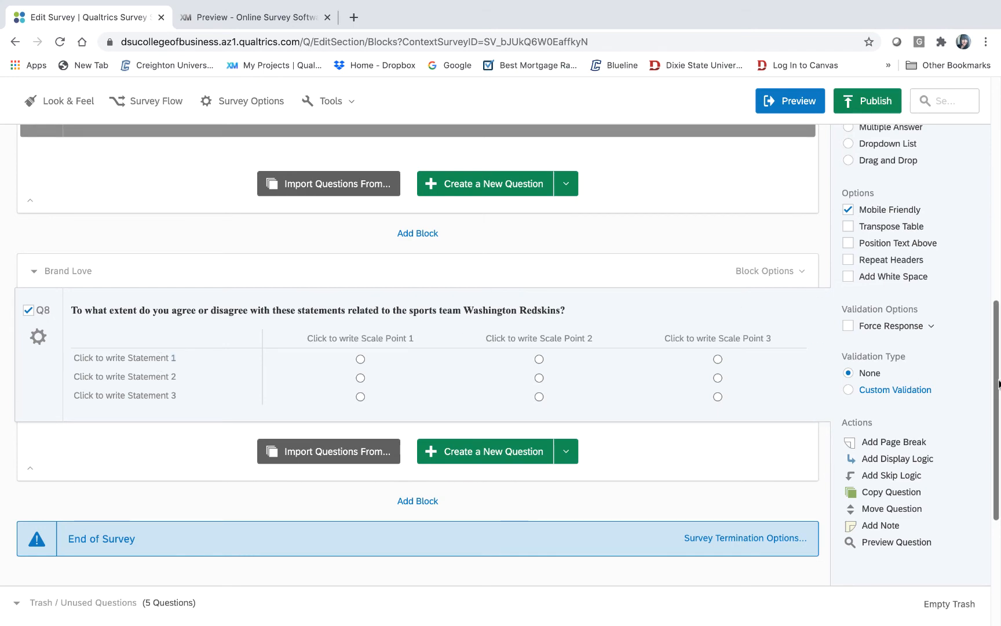
- Increase Q8's matrix from three to five scale points and select the Scale Point 1 label
mouse_move(997, 389)
left_mouse_down()
mouse_move(999, 220)
mouse_move(988, 369)
left_mouse_up()
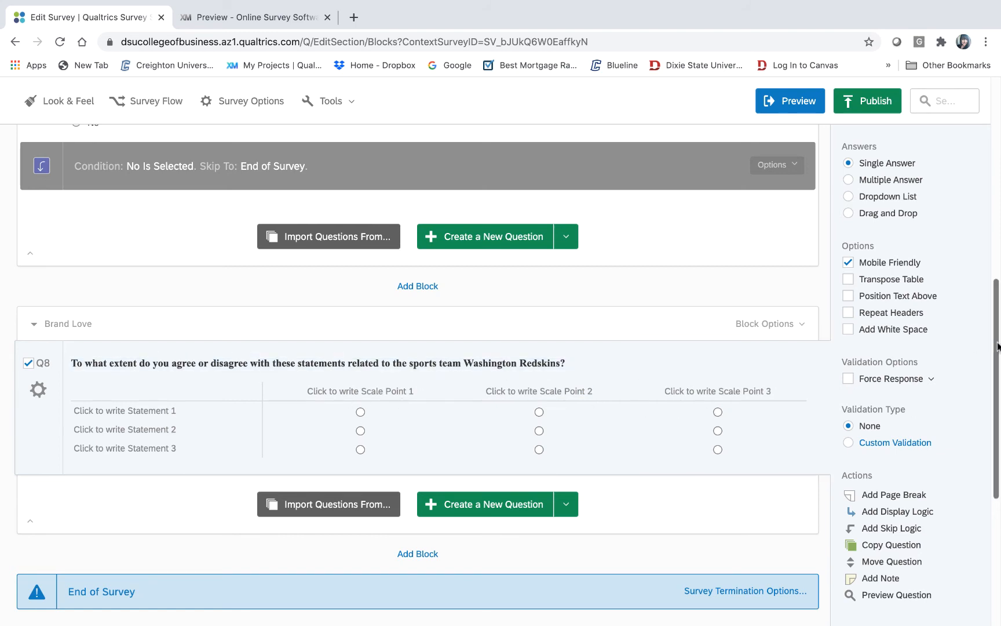
left_click_drag(996, 345, 999, 195)
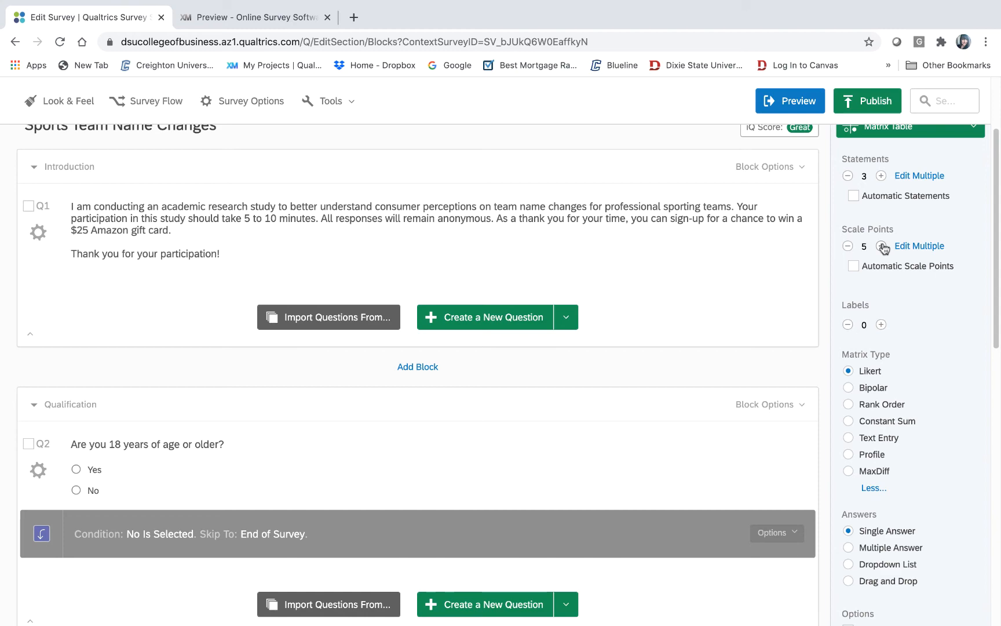
left_click_drag(996, 185, 995, 340)
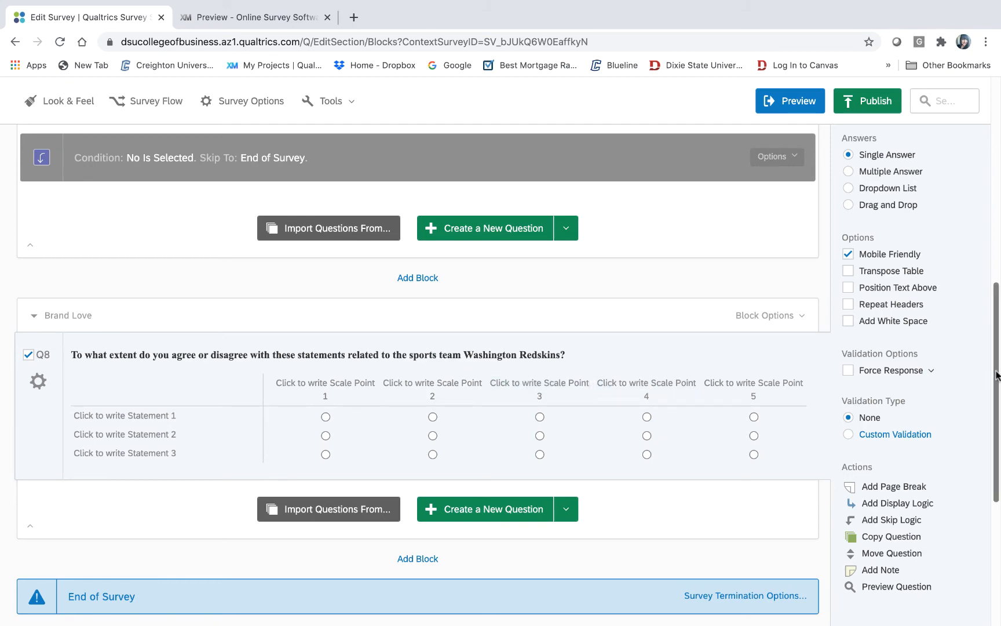
left_click_drag(996, 369, 999, 263)
left_click_drag(998, 253, 971, 424)
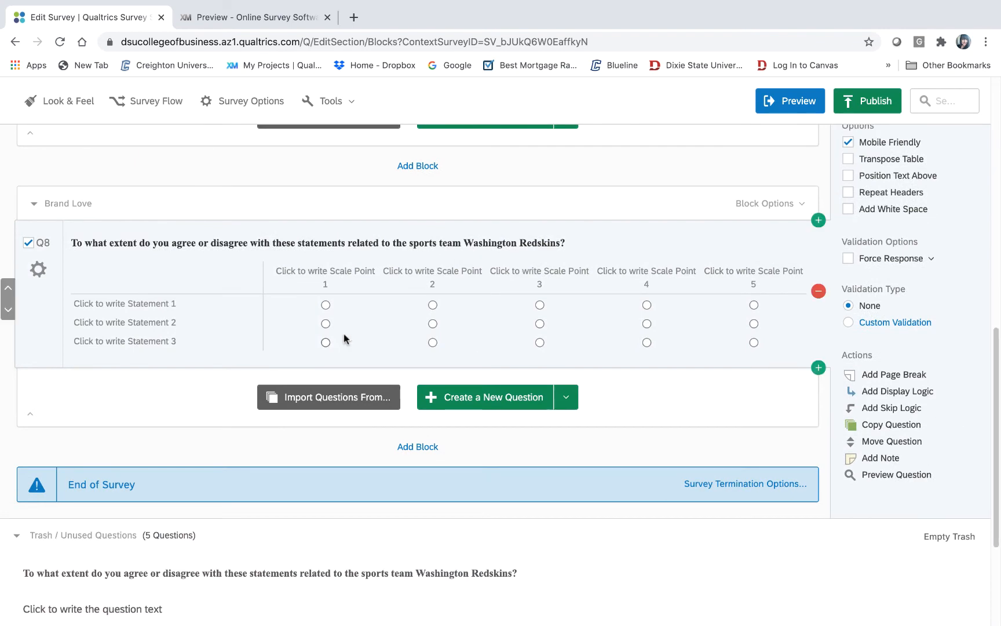
left_click(329, 275)
- Copy the 'Strongly Disagree' heading from the Word Brand Love table, then return to Qualtrics
mouse_move(170, 606)
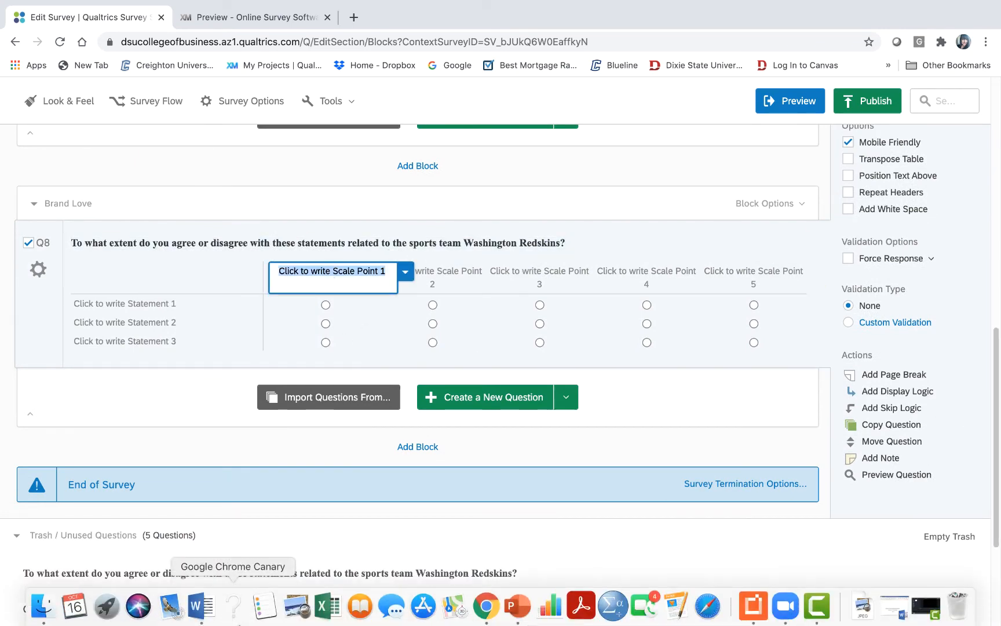
left_click(202, 609)
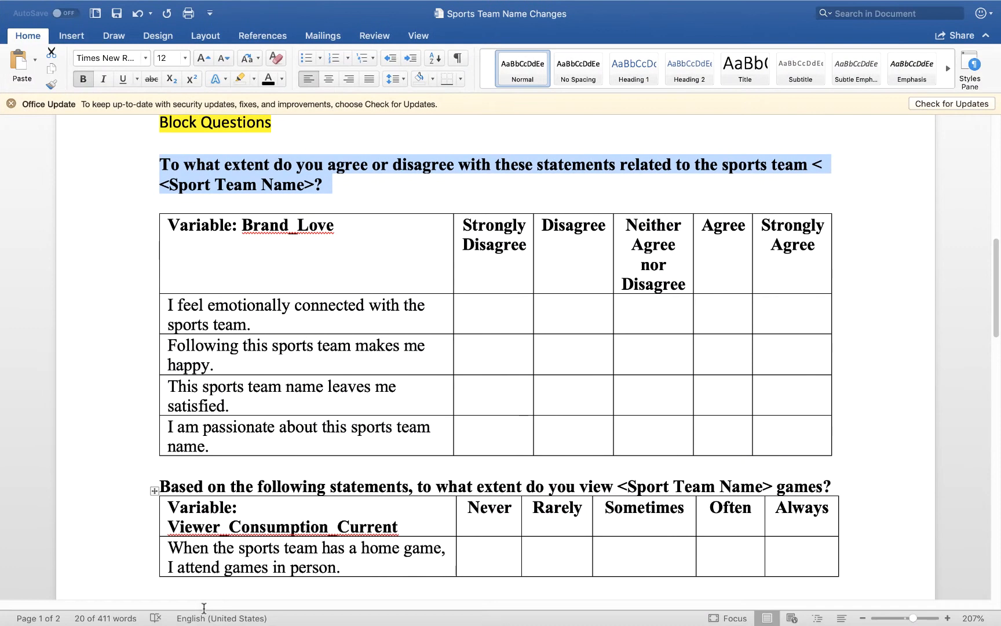
left_click_drag(528, 243, 458, 223)
mouse_move(156, 5)
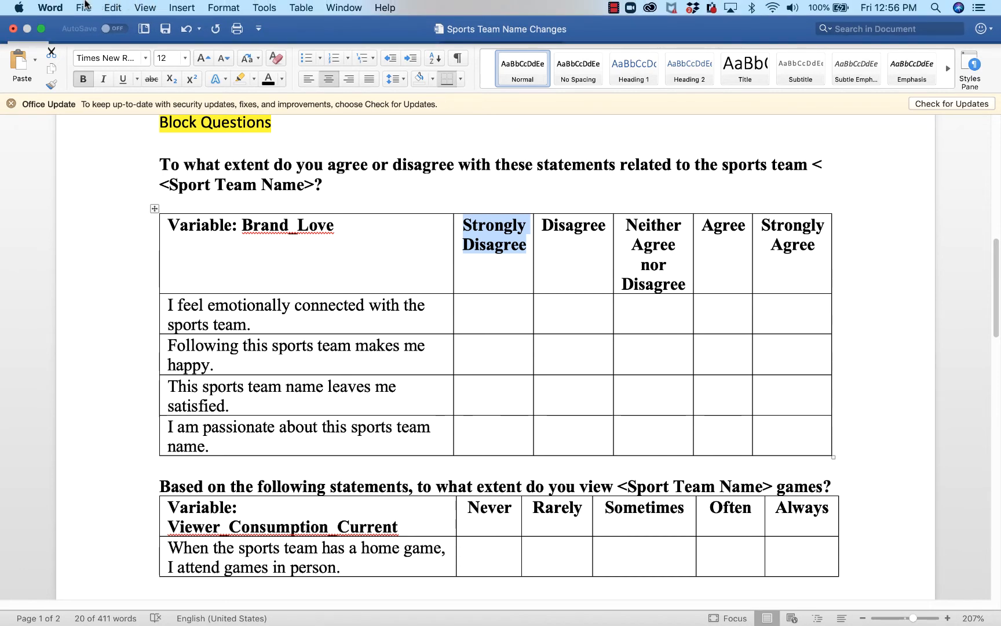
left_click(115, 7)
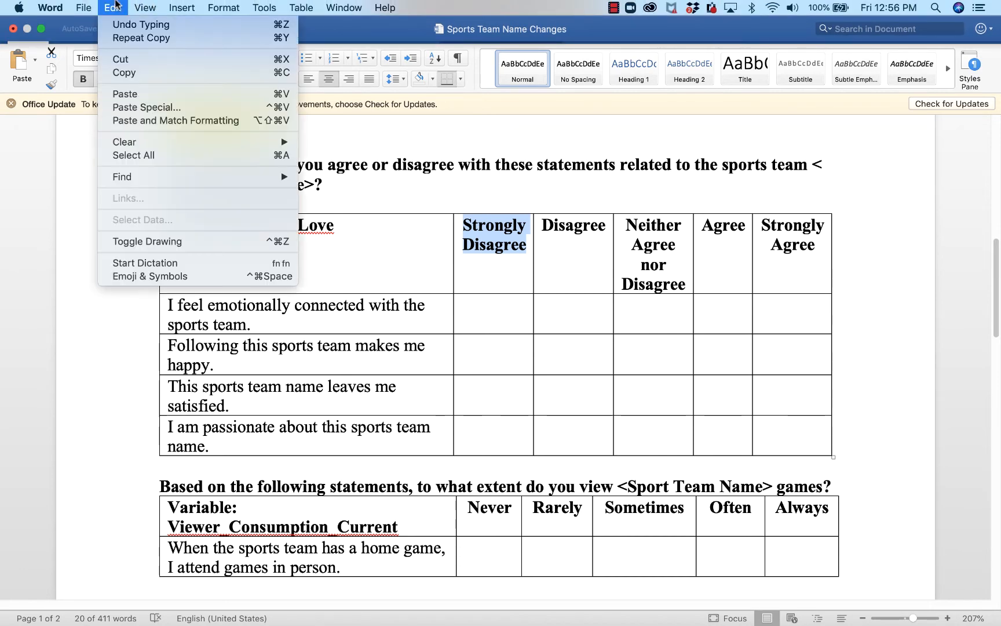
left_click(142, 72)
mouse_move(197, 608)
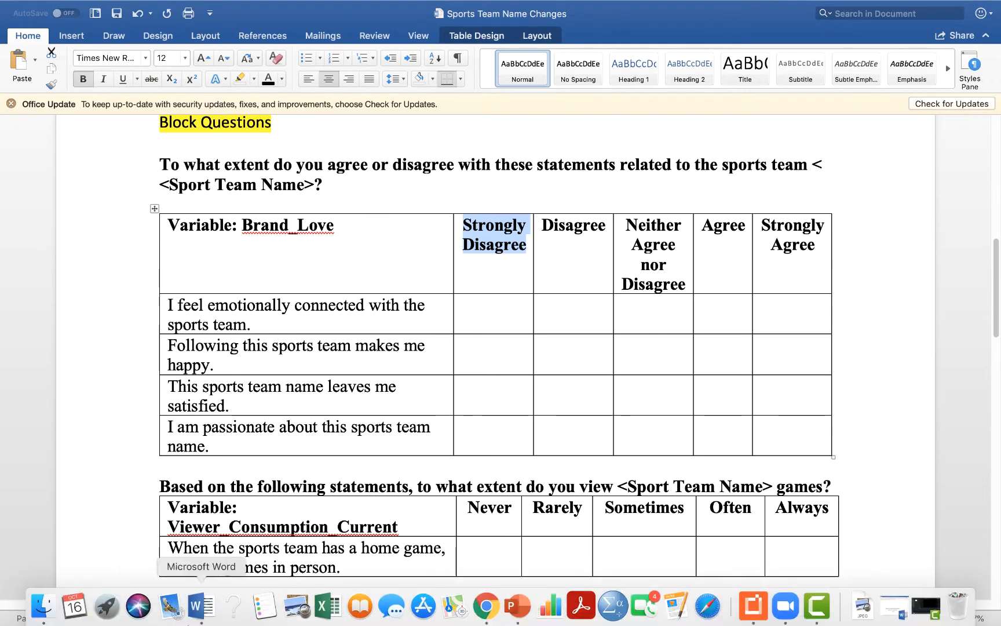
left_click(487, 607)
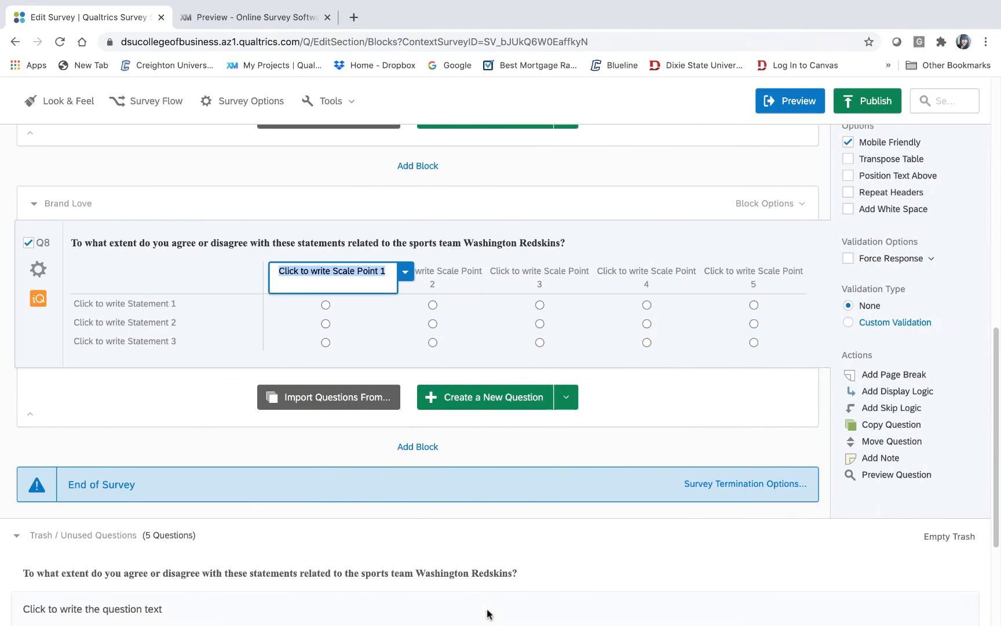
- Paste the agreement labels into Scale Point 1, producing seven points from Strongly Disagree to Strongly agree
mouse_move(157, 5)
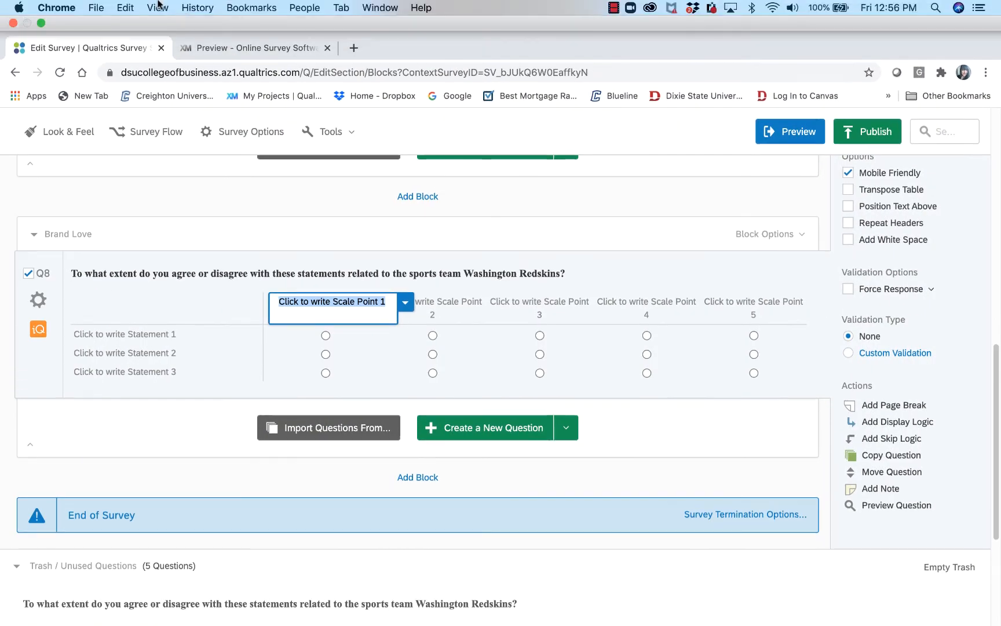
left_click(124, 7)
left_click(164, 87)
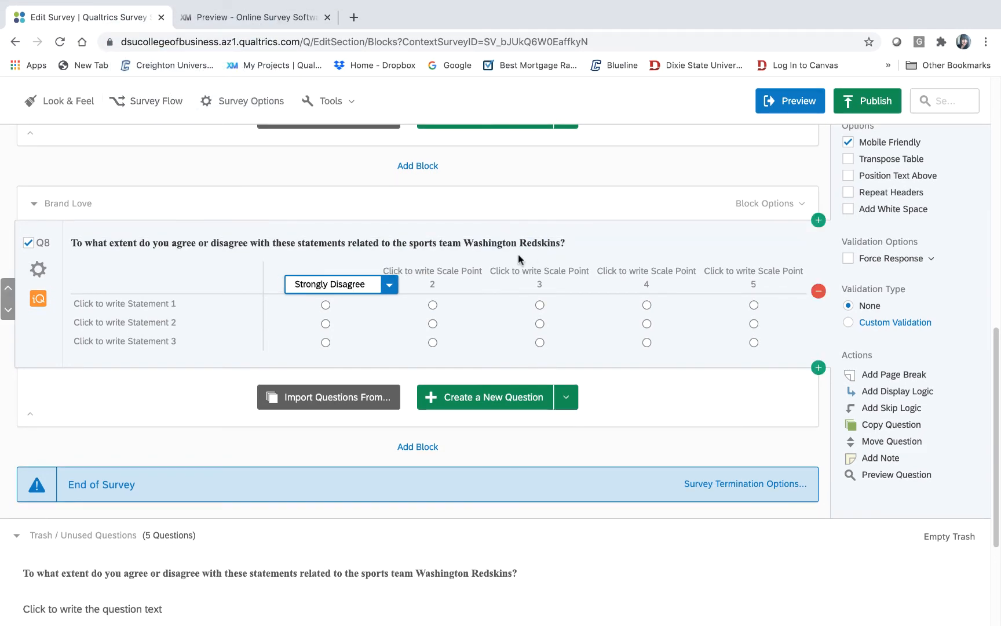
key("Return")
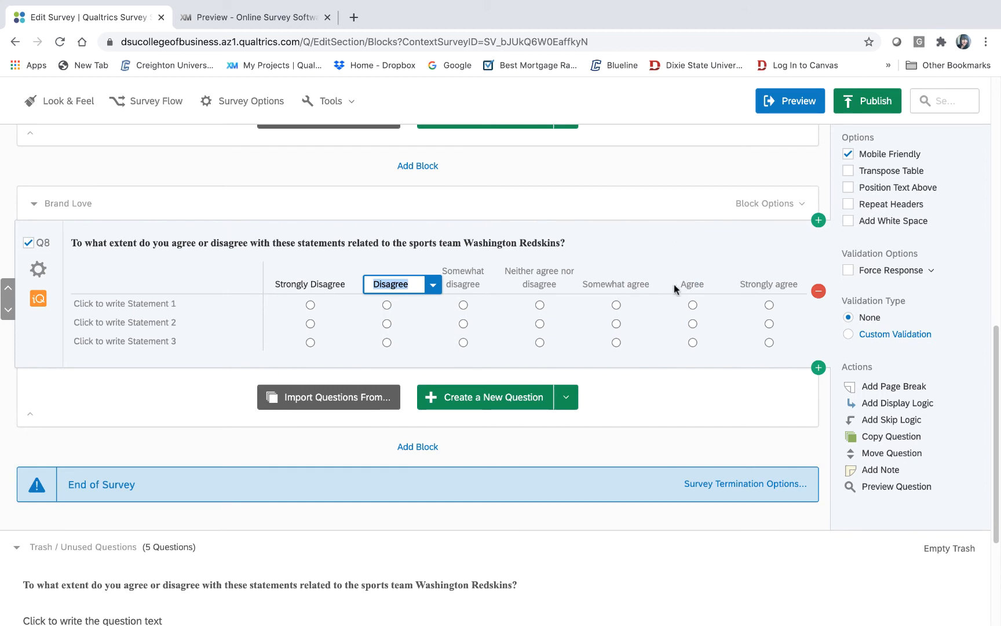
left_click(638, 222)
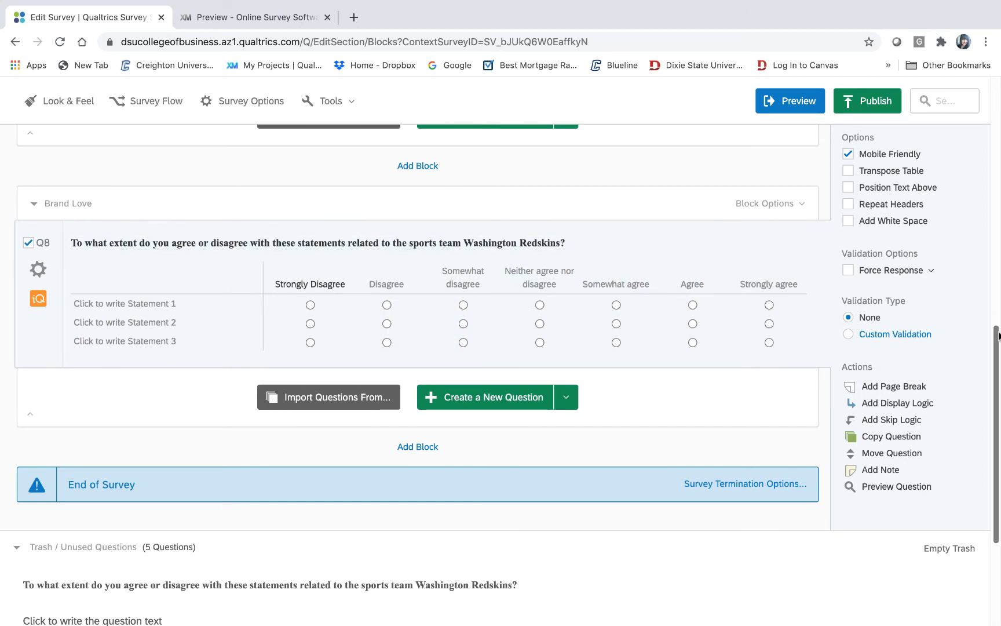
left_click_drag(996, 369, 992, 203)
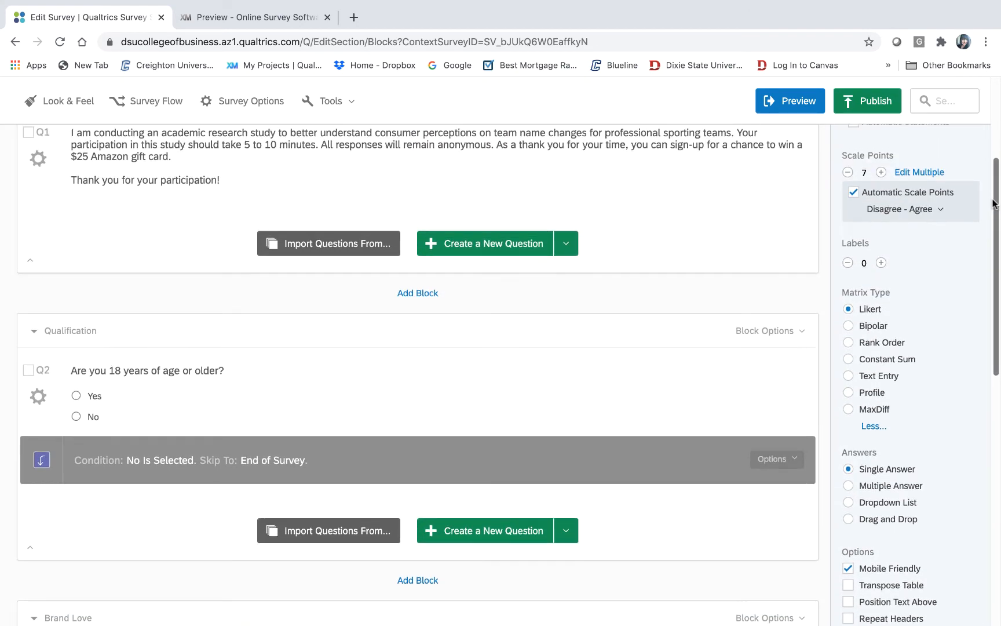
- Switch Q8 to five automatic Disagree - Agree scale points, Strongly disagree to Strongly agree
left_click(942, 211)
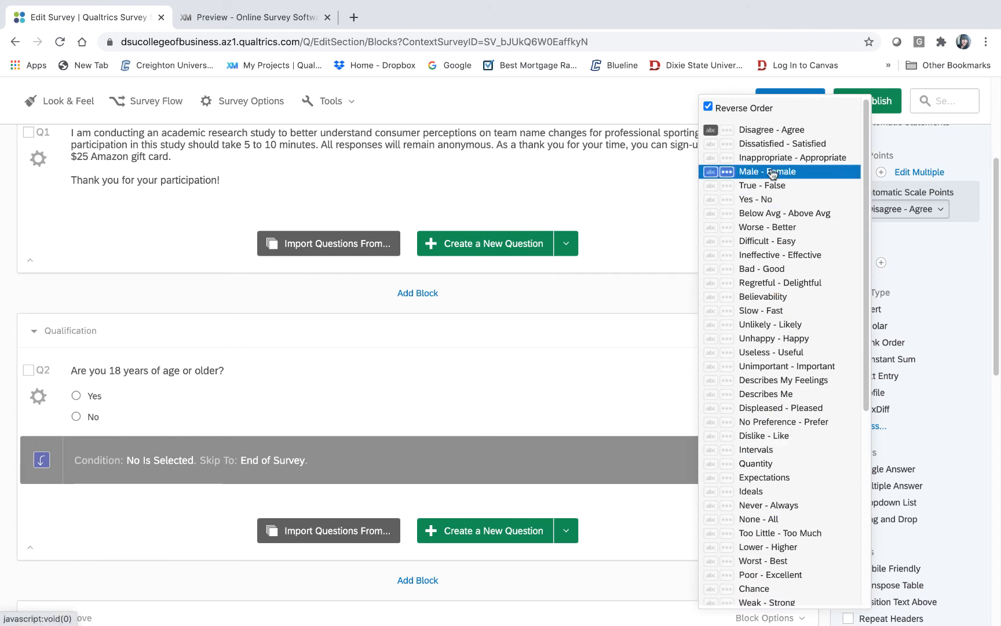
left_click(989, 160)
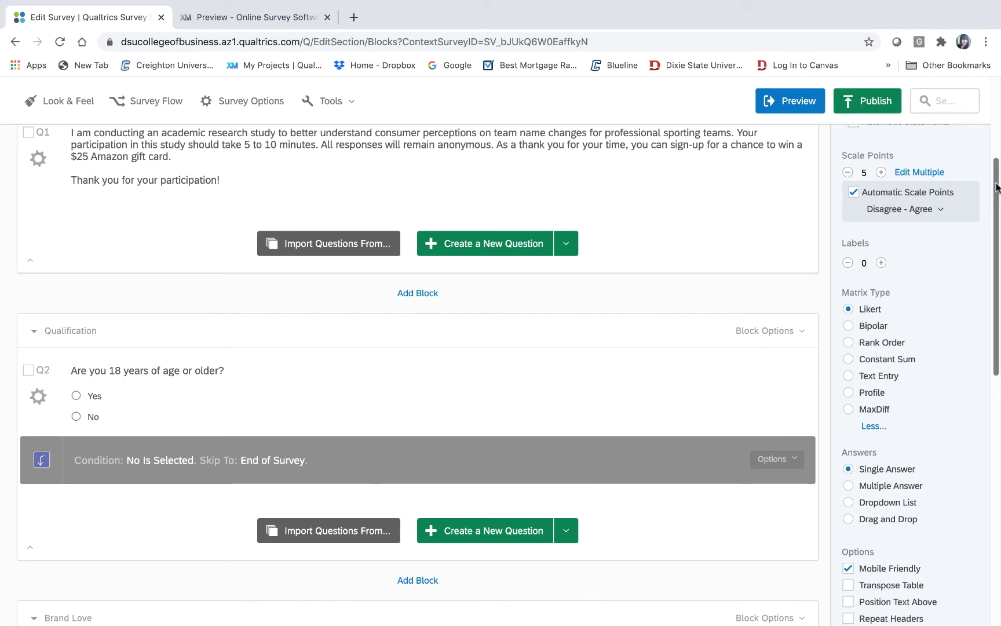
scroll(995, 187, "down", 10)
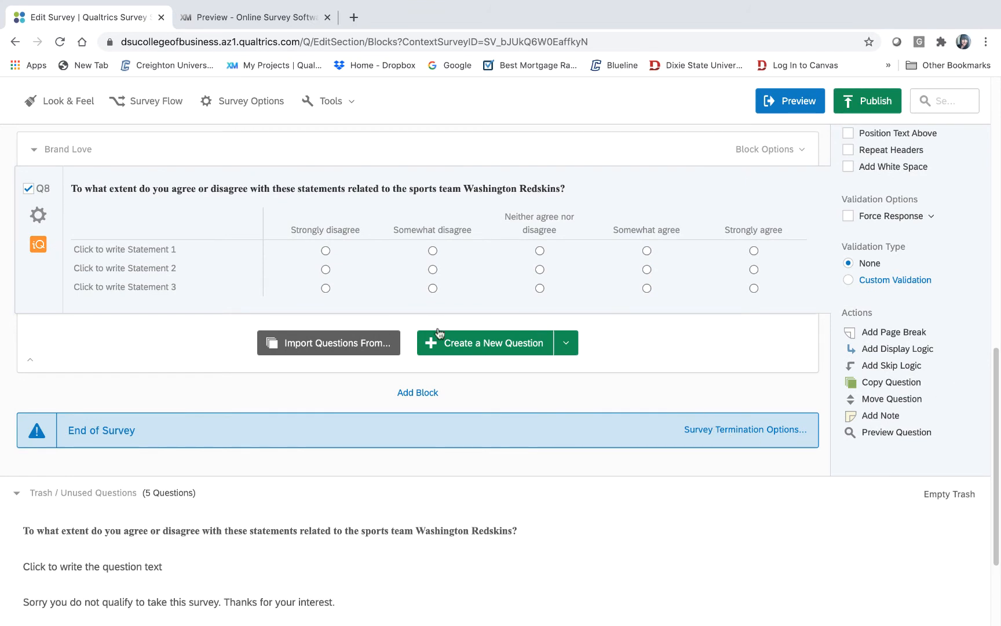
mouse_move(337, 625)
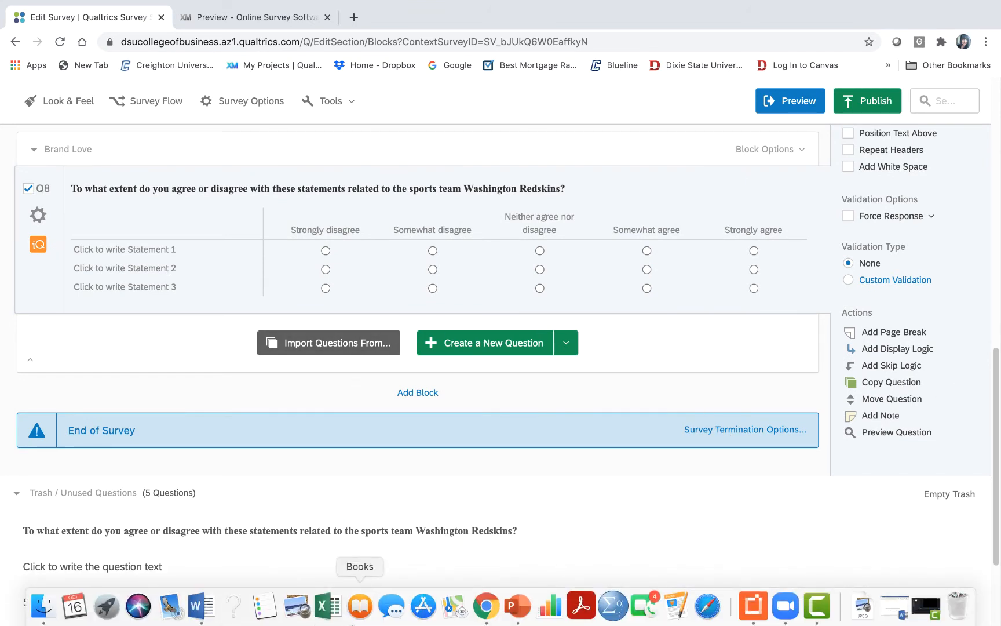
- Copy 'I feel emotionally connected with the sports team.' from Word and start editing Q8's first statement
left_click(200, 606)
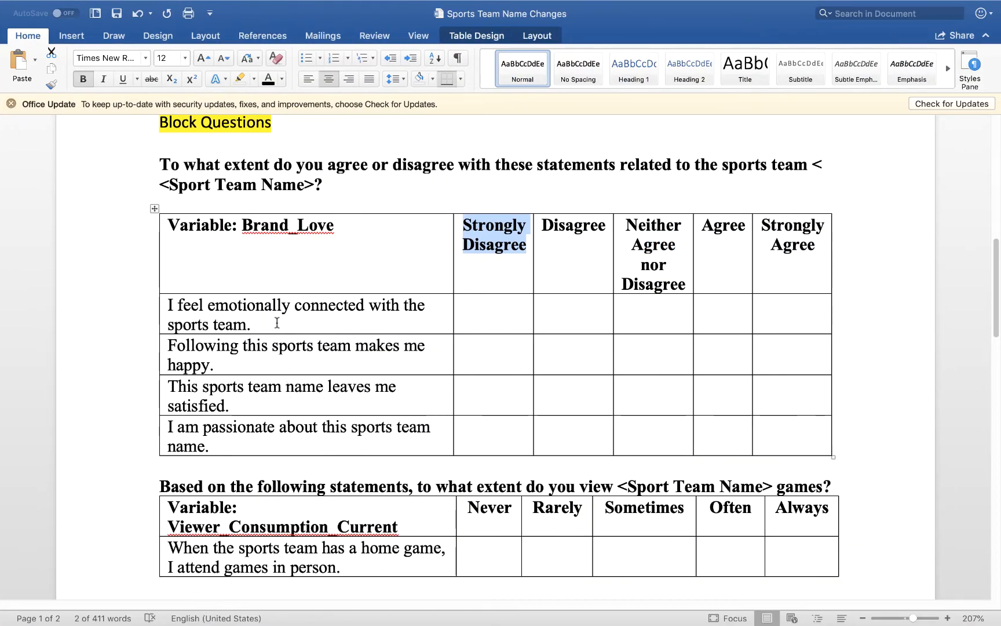
left_click(277, 323)
left_click_drag(276, 322, 168, 303)
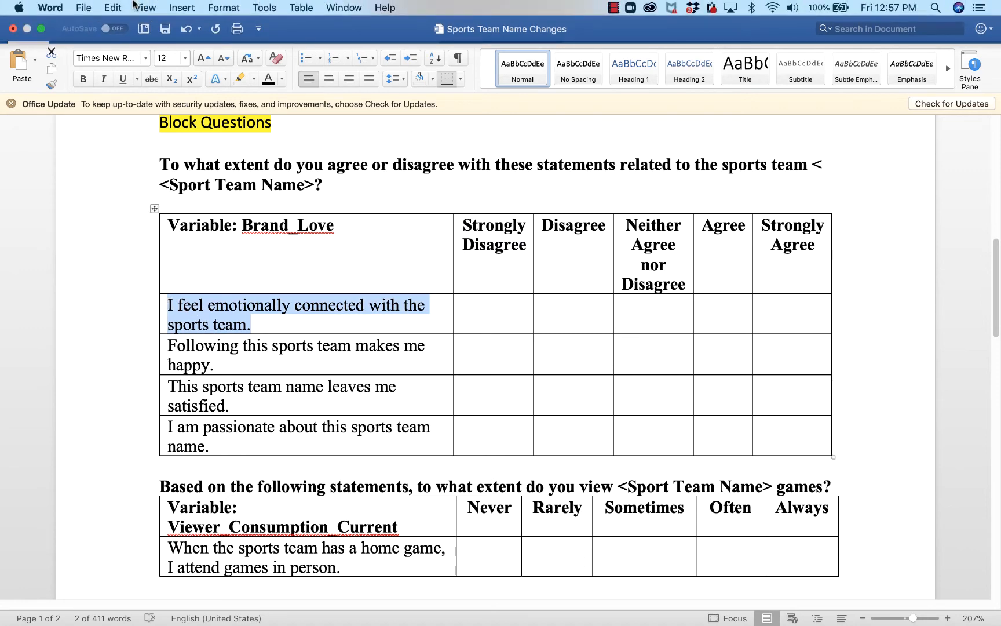
left_click(114, 6)
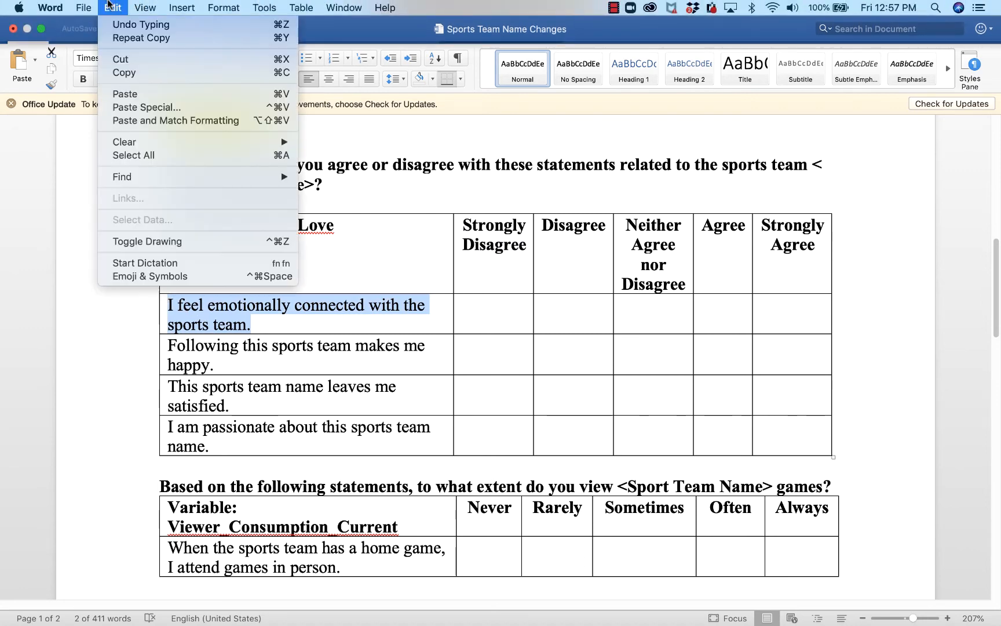
left_click(146, 73)
mouse_move(257, 608)
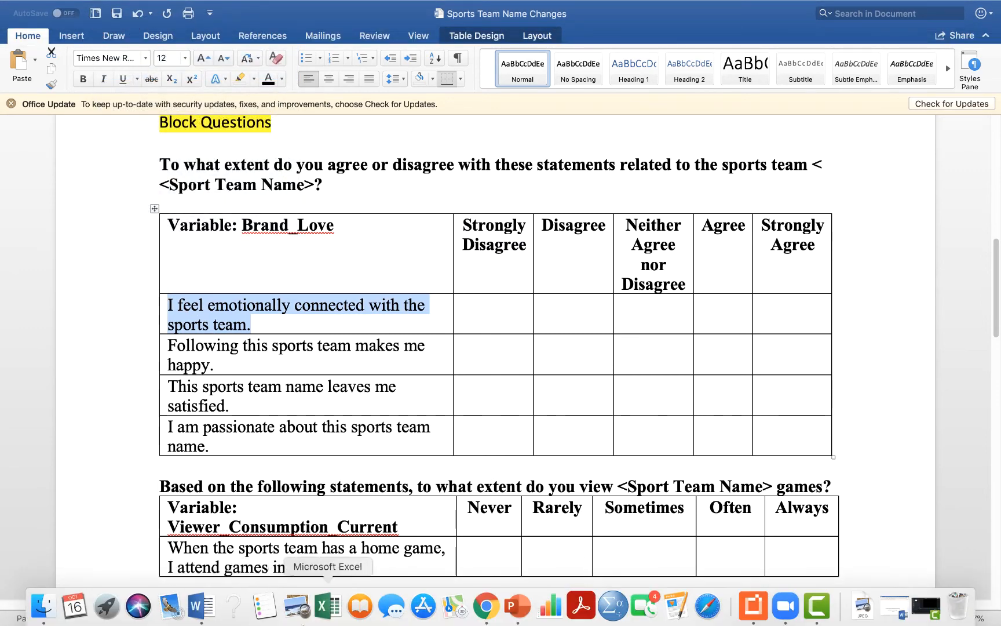
left_click(484, 605)
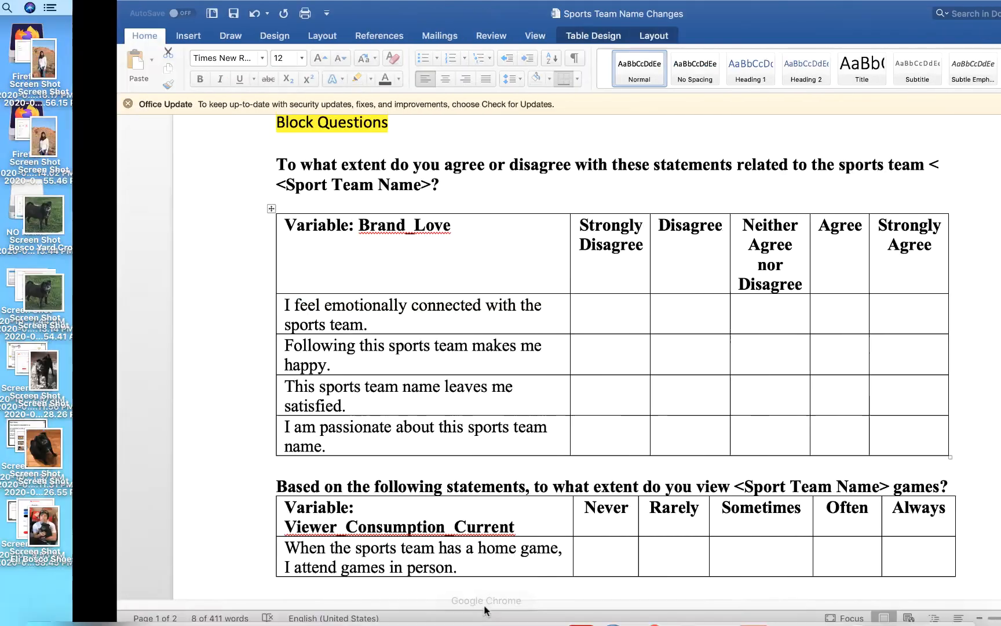
left_click(489, 605)
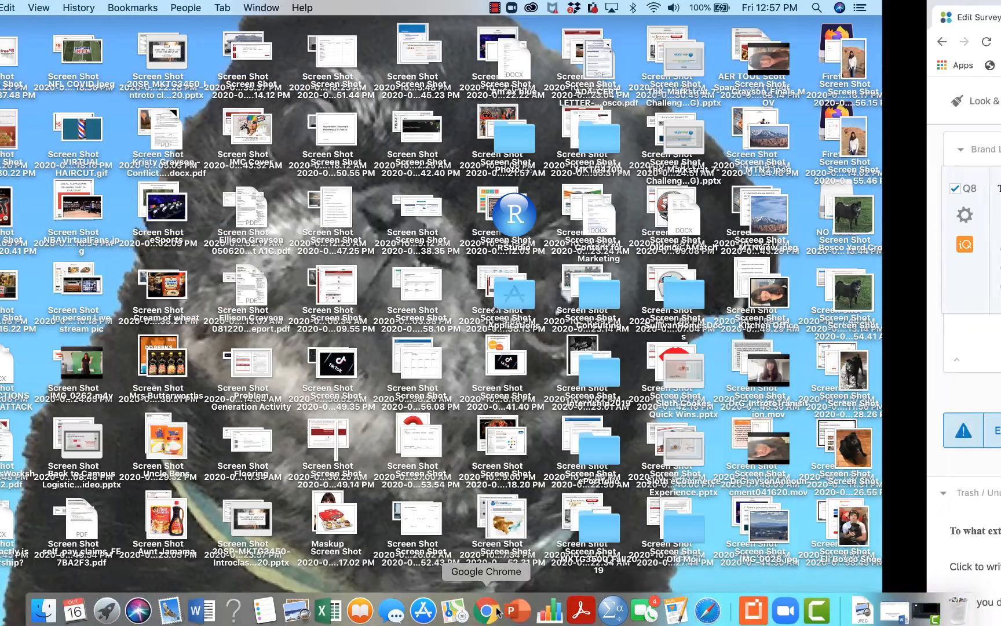
left_click(138, 251)
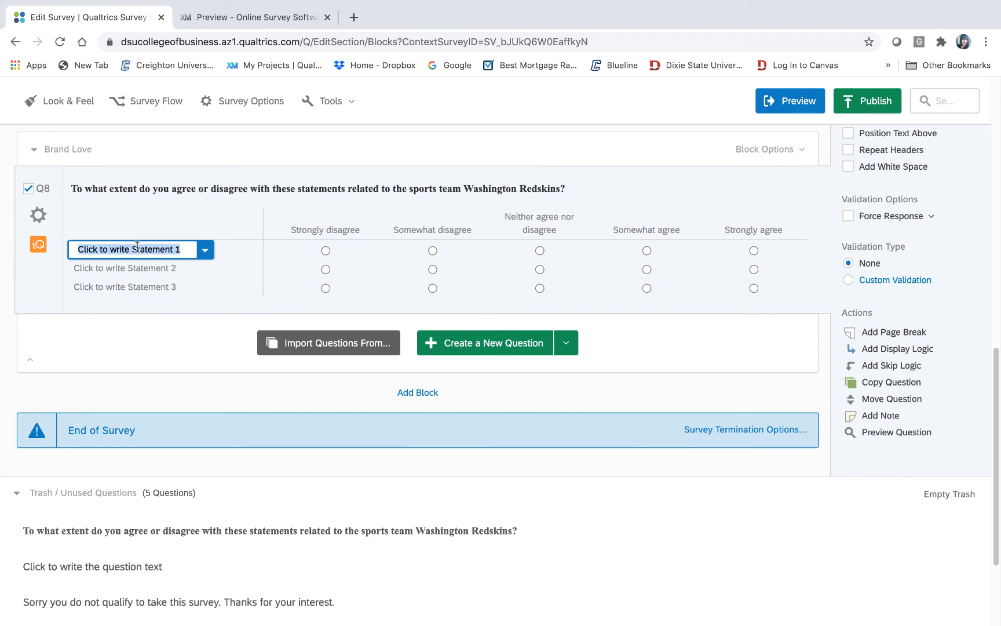
- Paste the first Brand Love statement into Statement 1 and the second, about following making me happy, into Statement 2
left_click(125, 7)
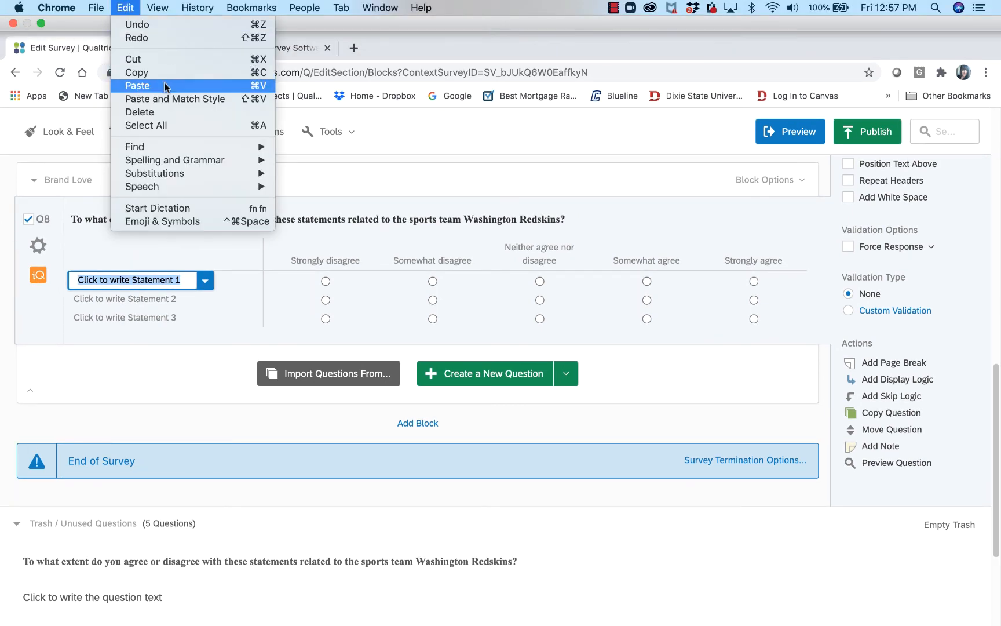
left_click(137, 86)
mouse_move(265, 608)
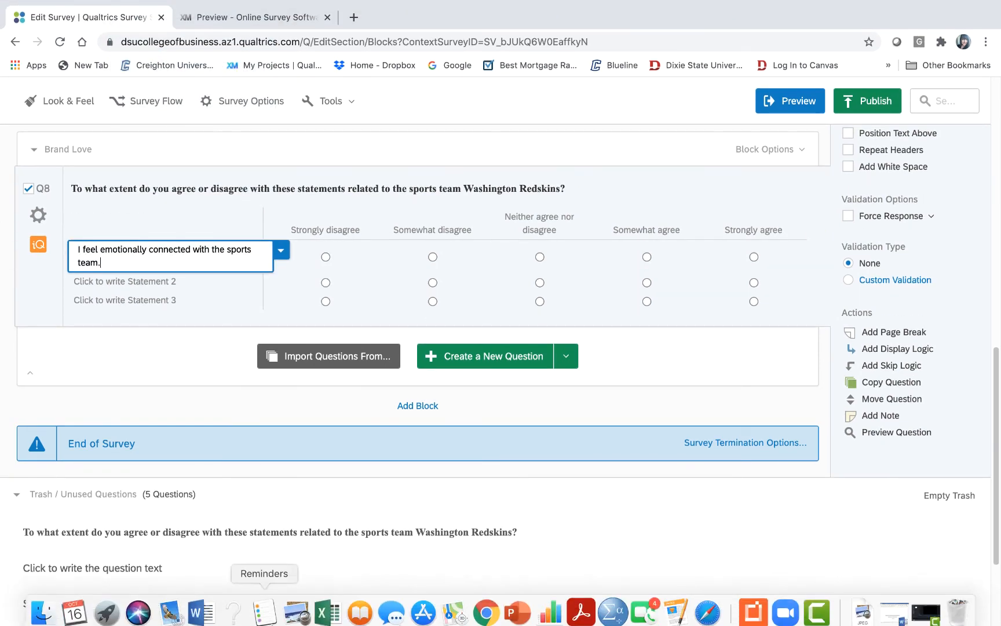
left_click(195, 608)
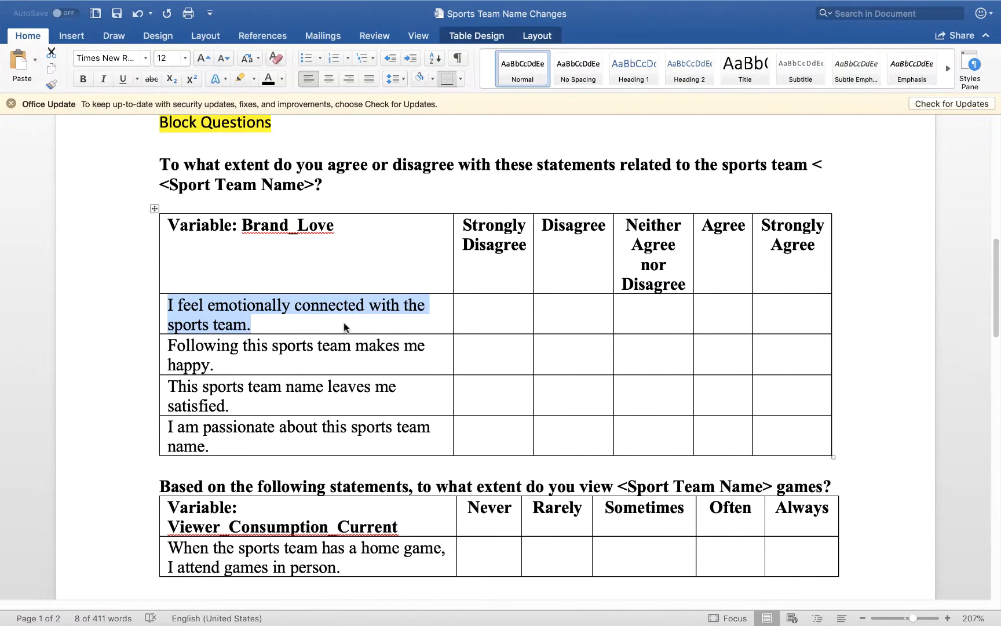
triple_click(227, 369)
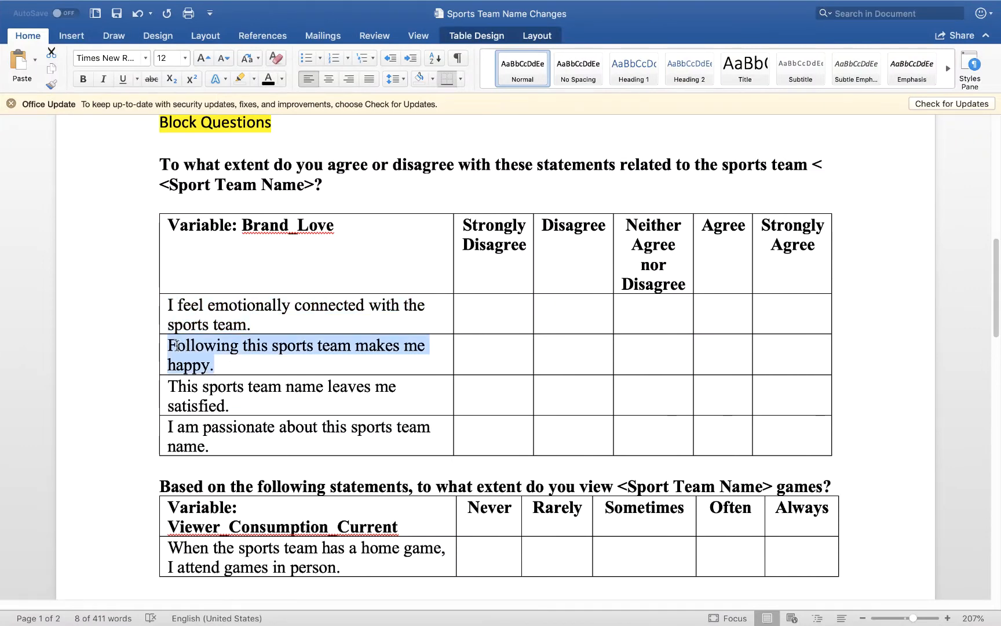
mouse_move(177, 5)
left_click(112, 7)
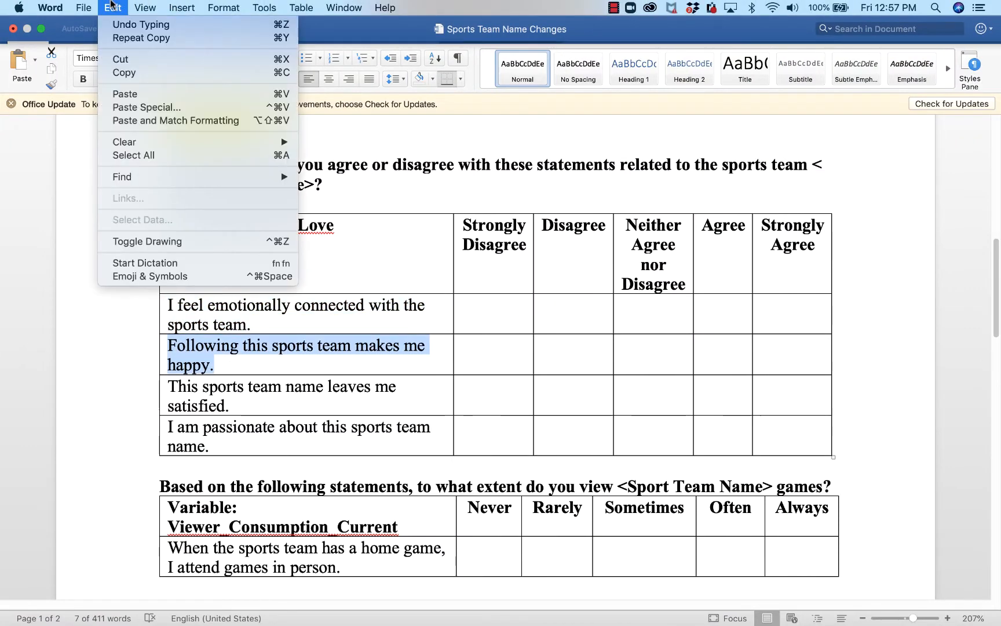
left_click(128, 72)
mouse_move(297, 607)
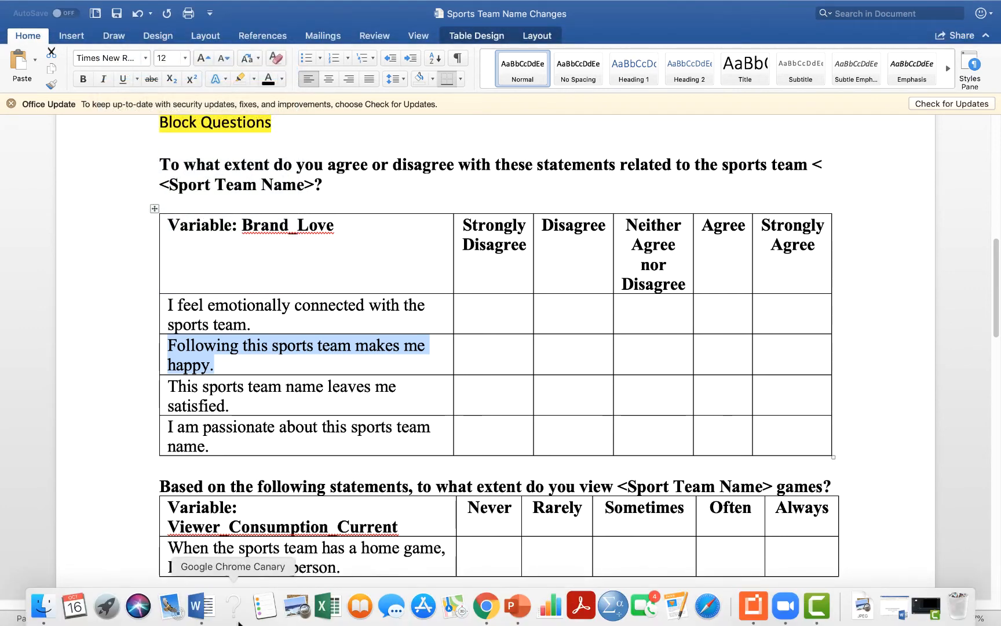
left_click(486, 606)
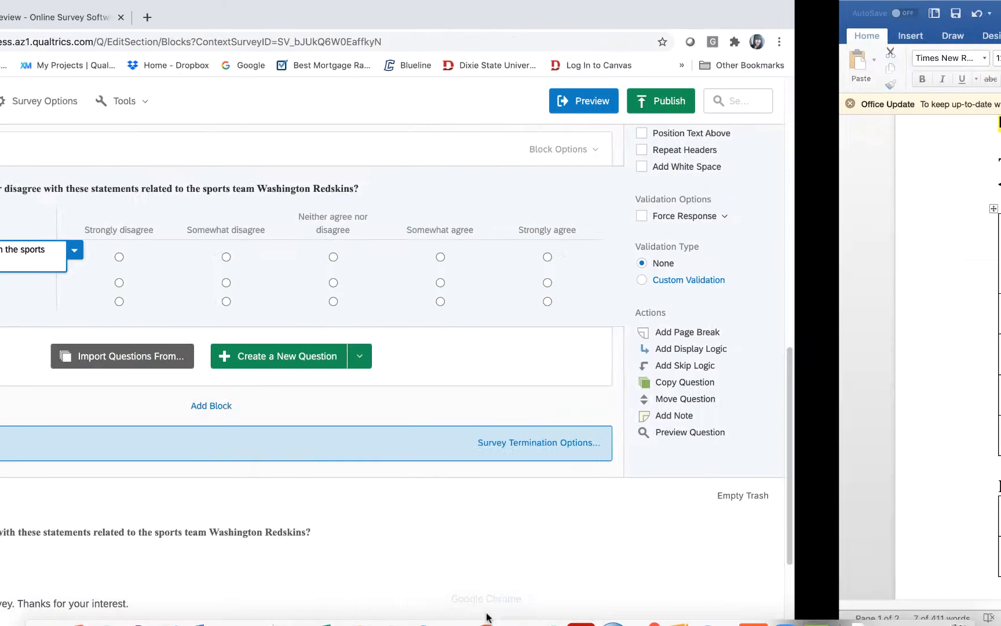
left_click(166, 280)
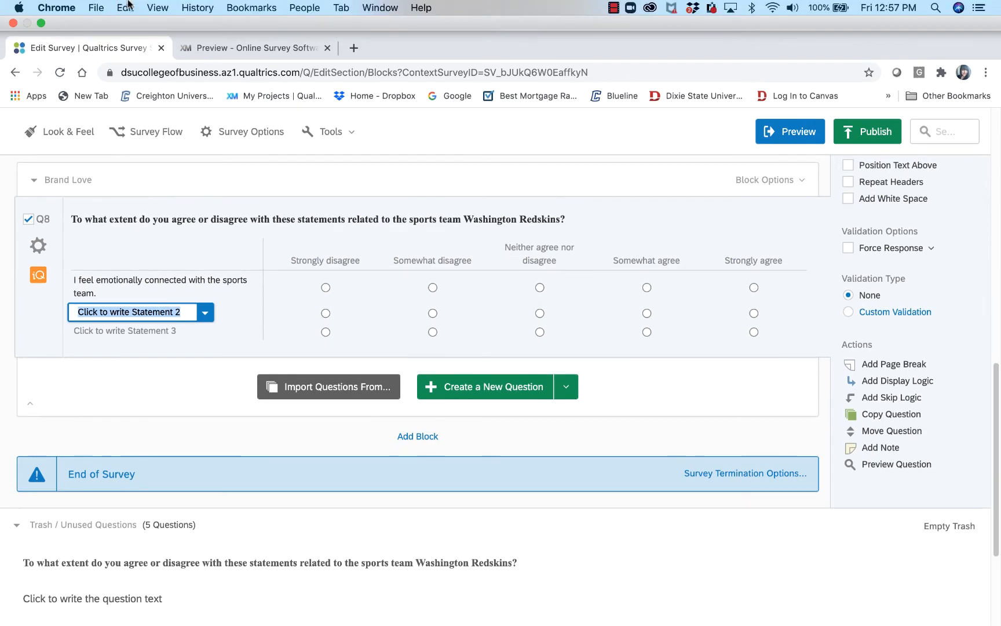
left_click(125, 7)
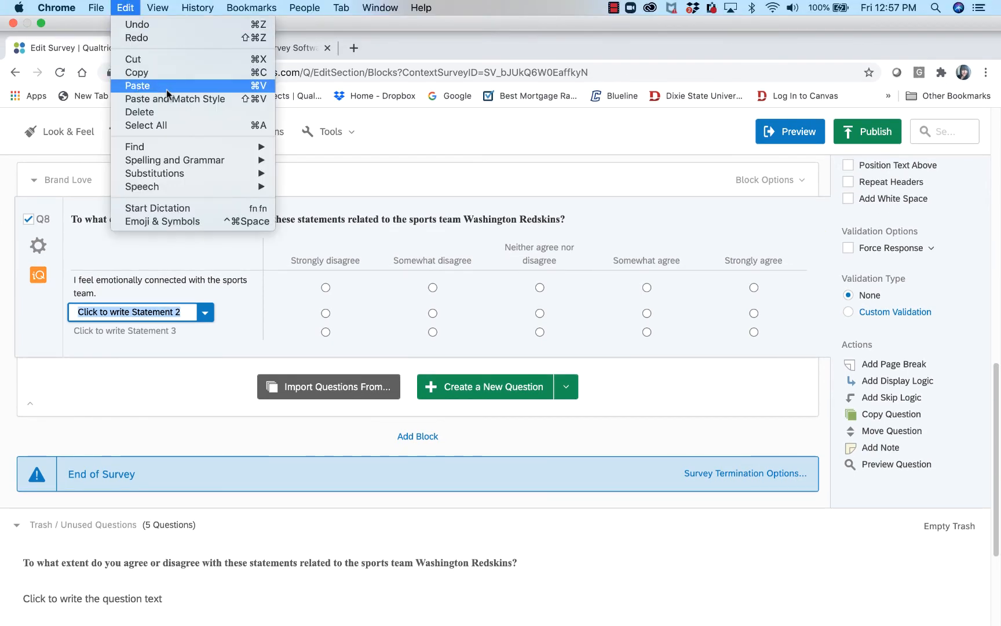
left_click(138, 85)
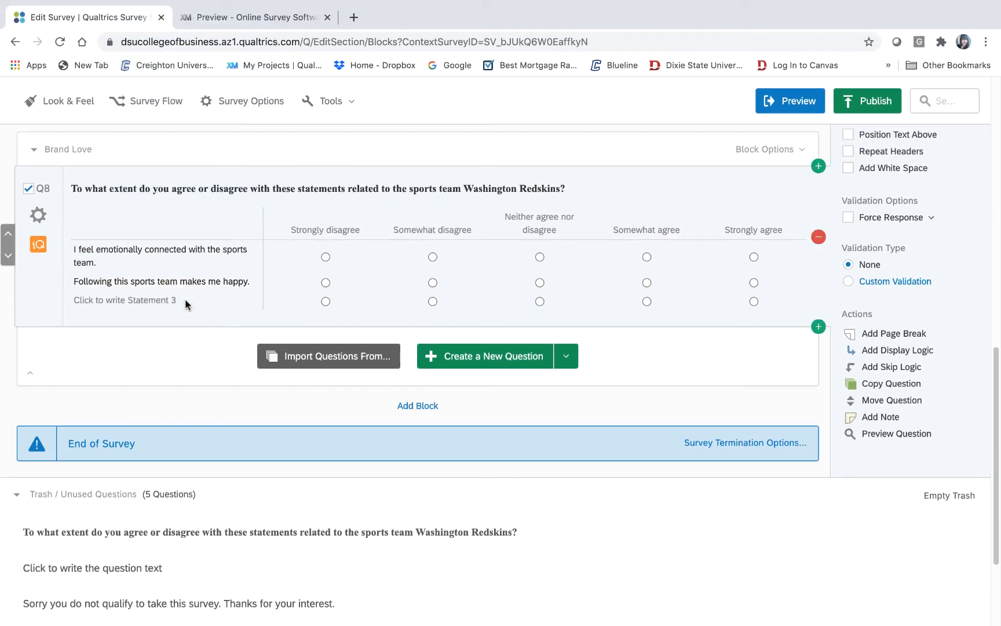
- Copy the third Brand Love statement, about feeling satisfied, from Word after undoing a stray paste
left_click(165, 299)
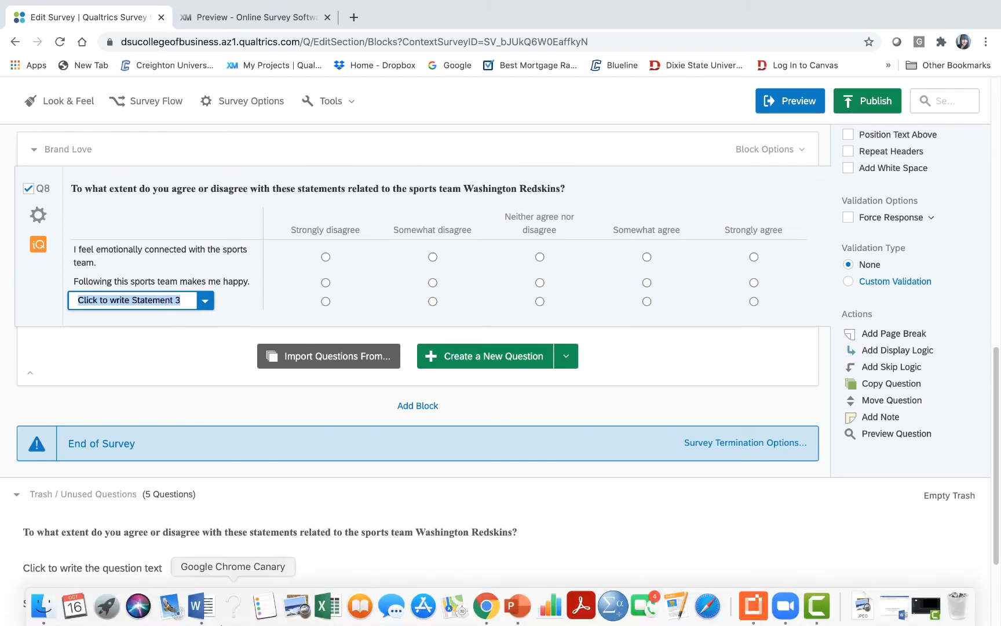
left_click(201, 606)
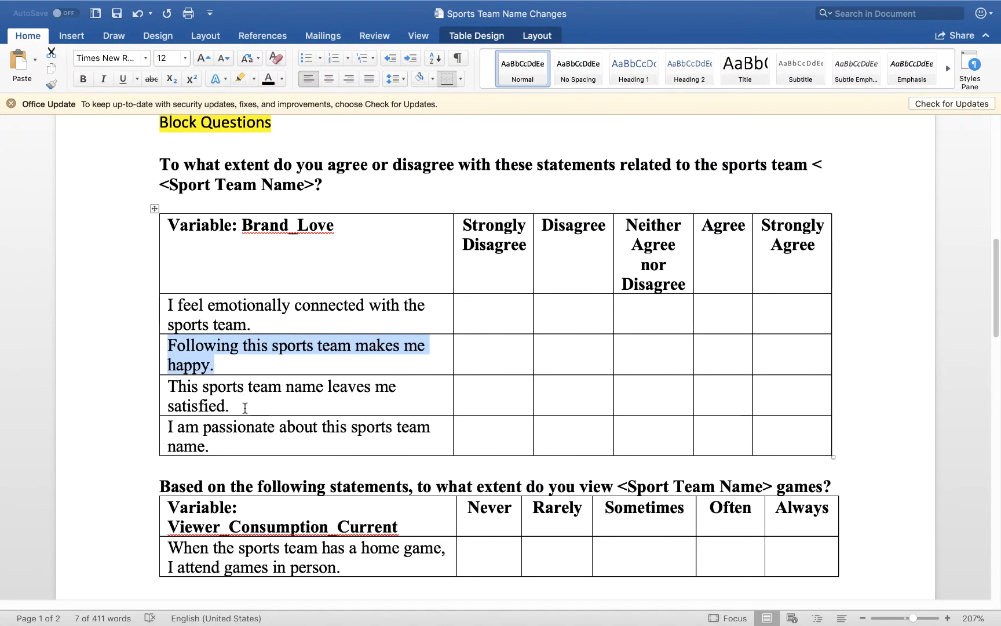
left_click_drag(245, 408, 198, 394)
mouse_move(163, 5)
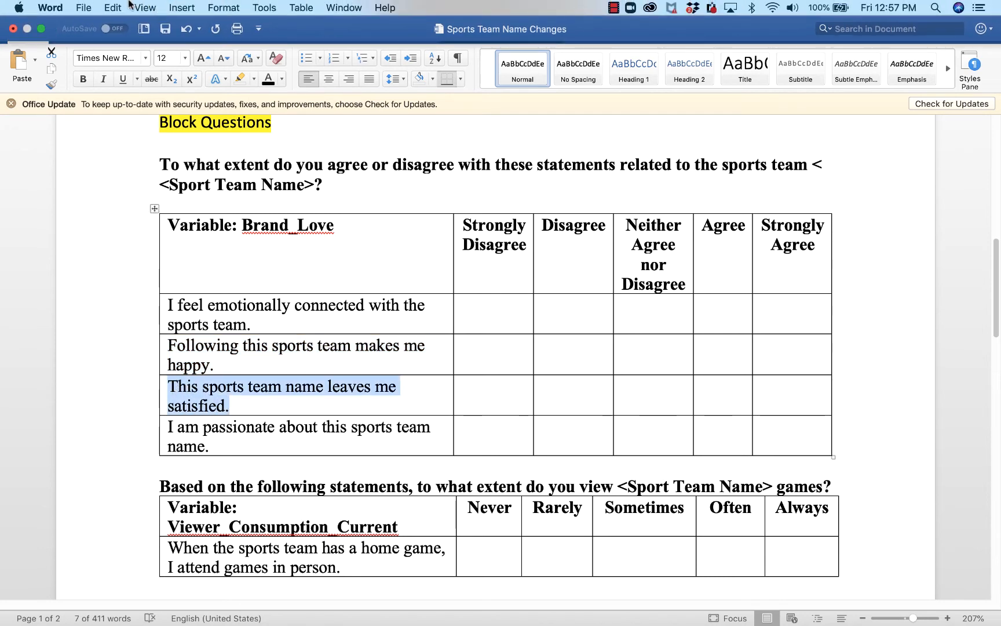
left_click(113, 7)
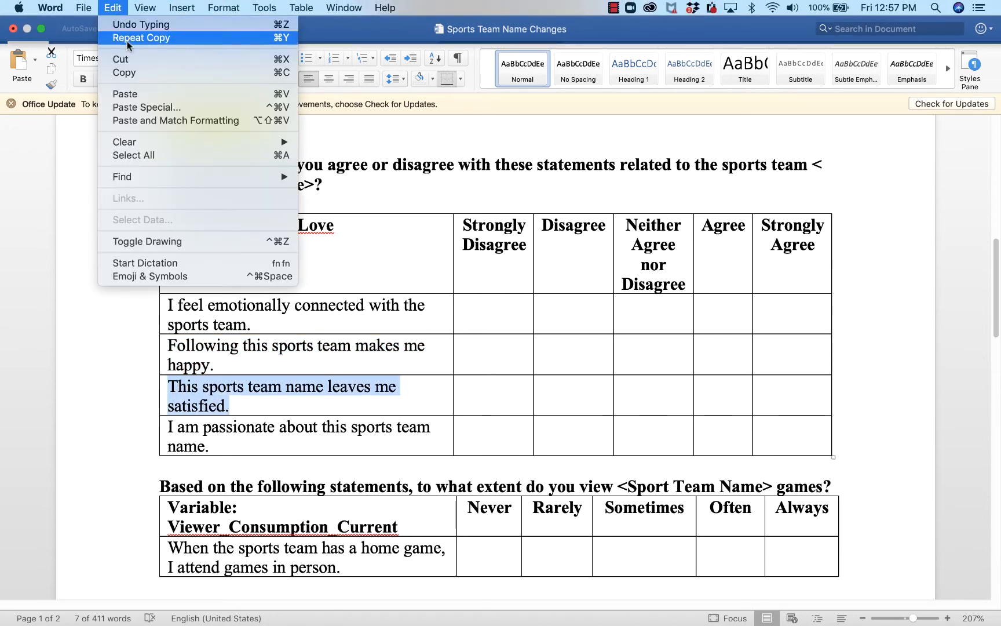
left_click(139, 94)
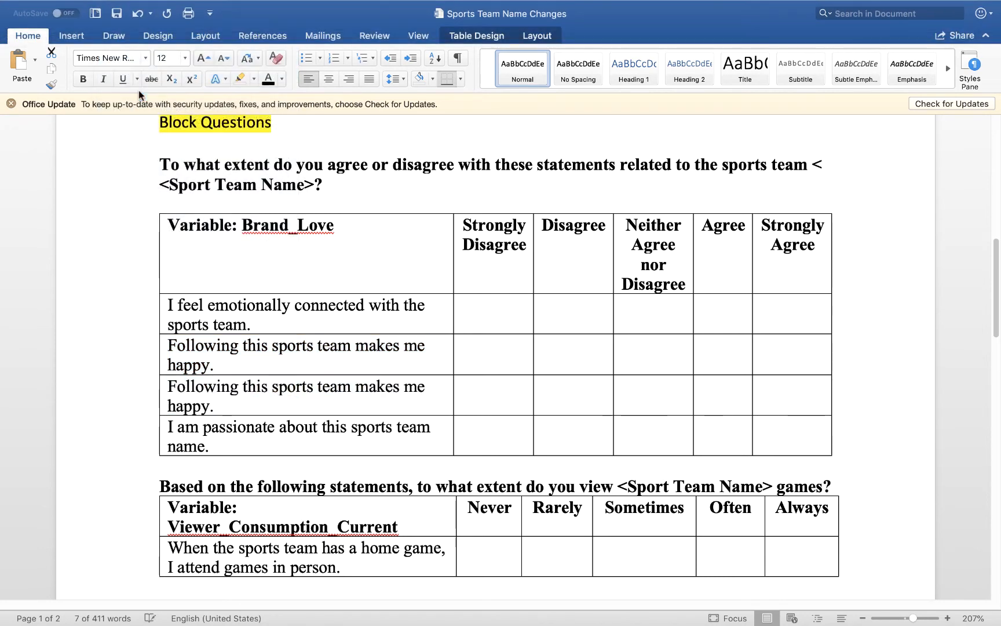
left_click(138, 13)
left_click(113, 7)
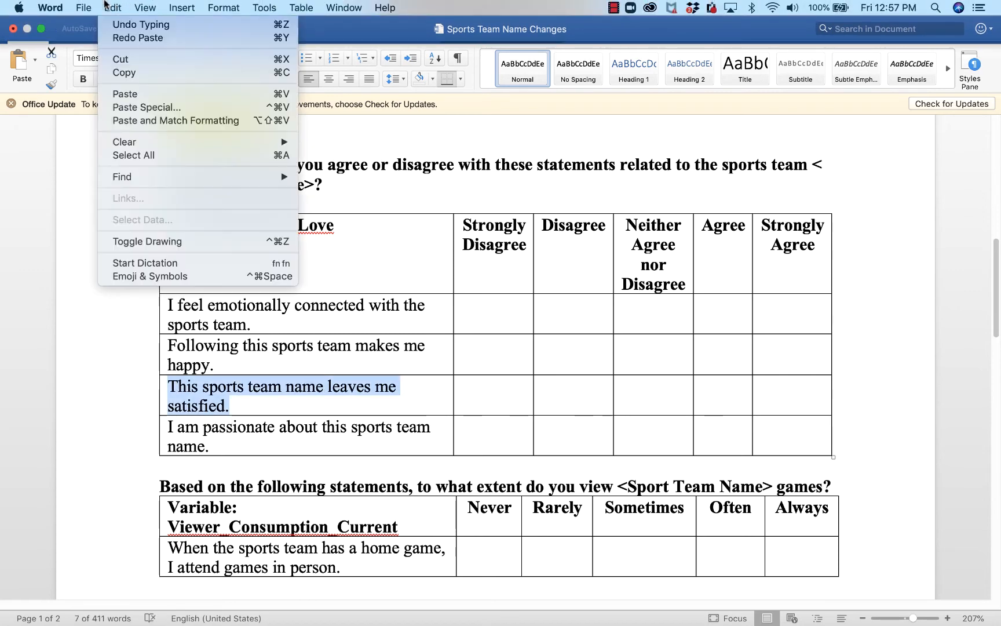
left_click(123, 73)
- Paste the third statement into Statement 3 and add a fourth statement row
mouse_move(232, 620)
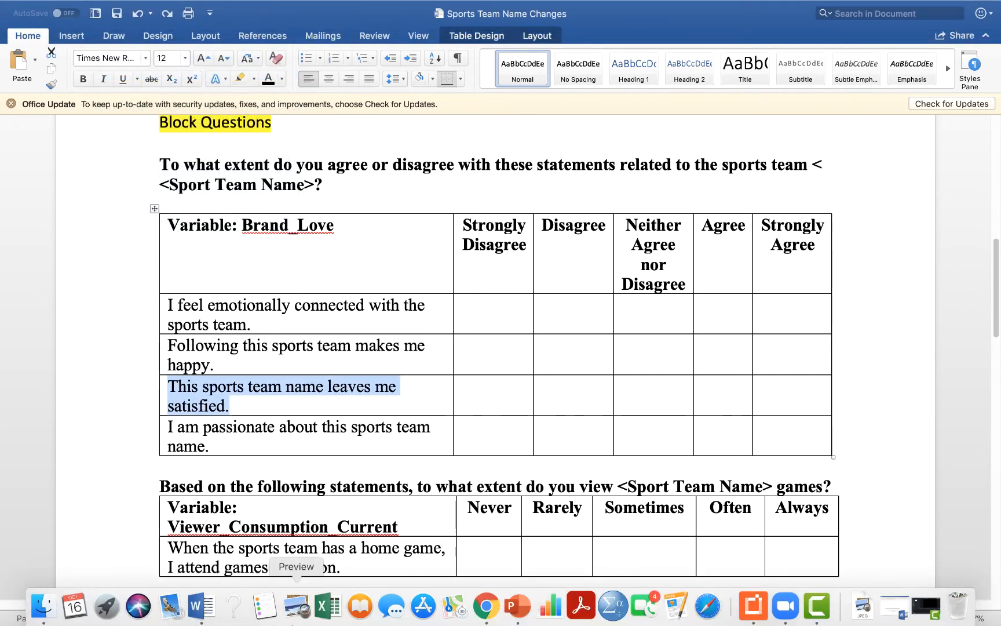
left_click(486, 607)
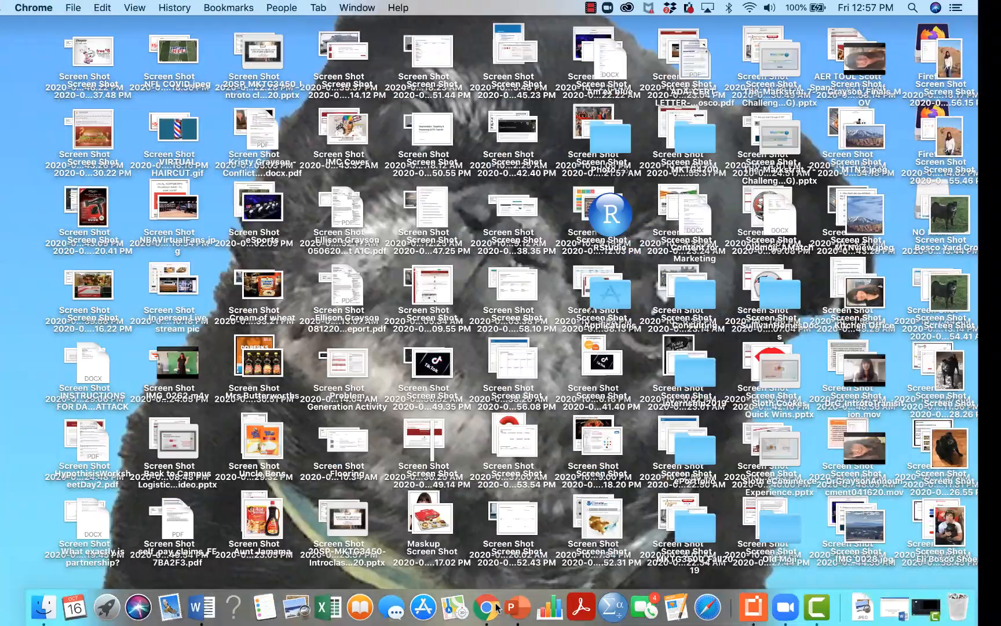
left_click(487, 607)
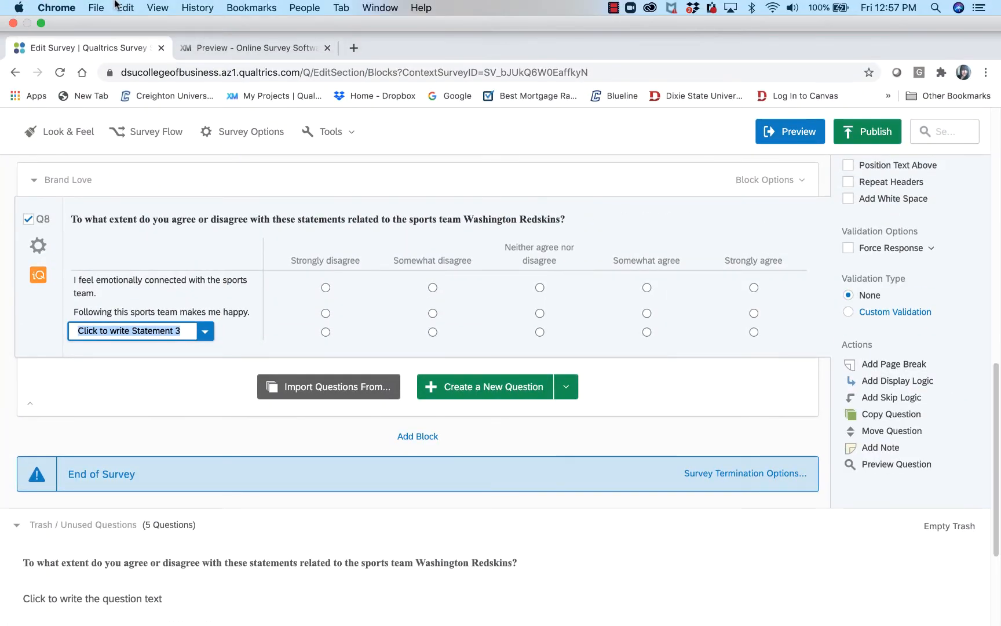
left_click(116, 6)
left_click(162, 83)
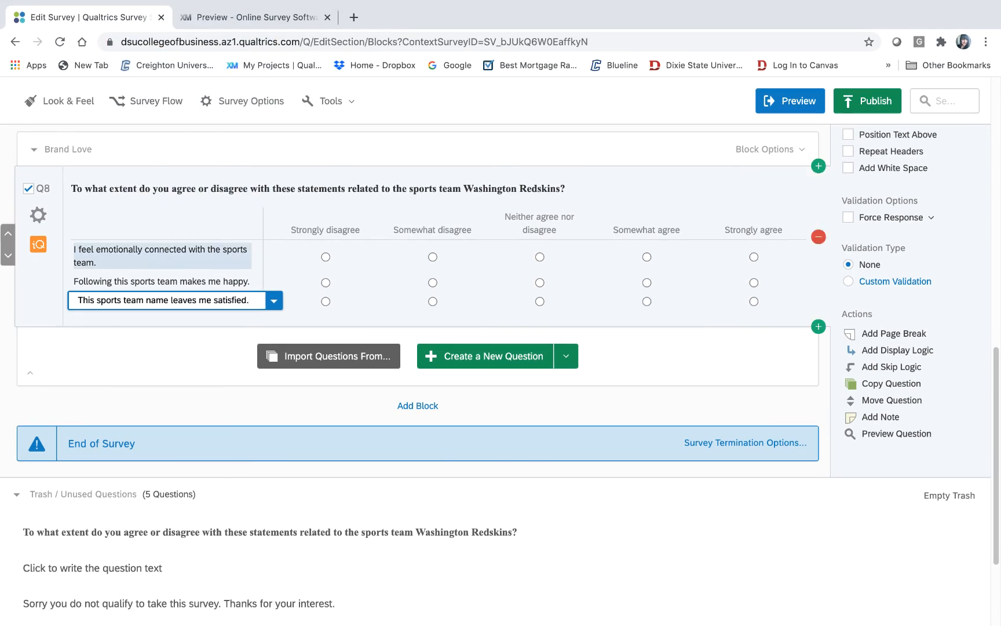
key("Return")
- Copy 'I am passionate about this sports team name.' from Word into Statement 4
mouse_move(392, 608)
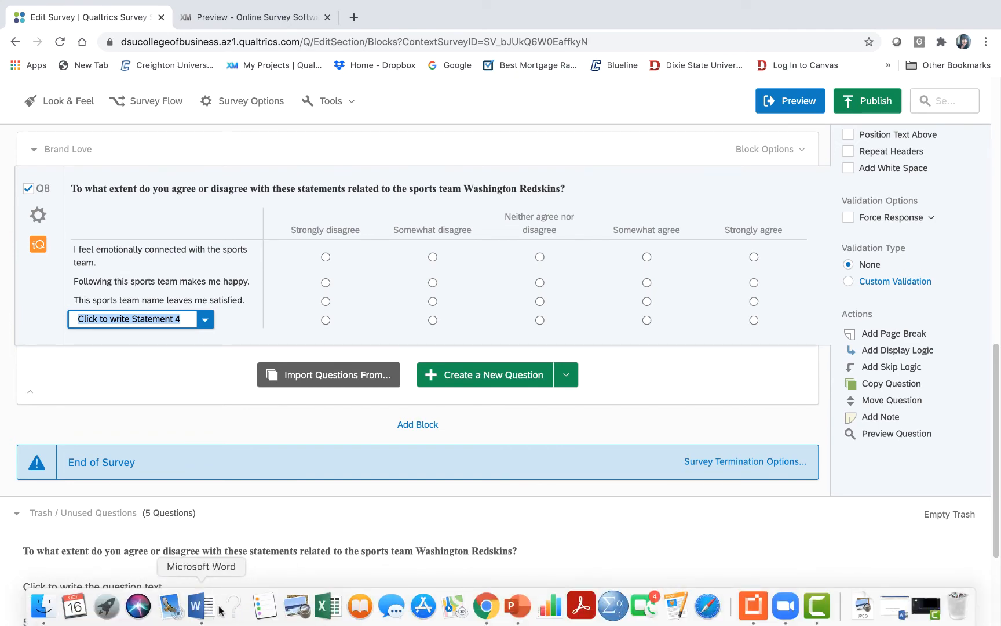
left_click(201, 606)
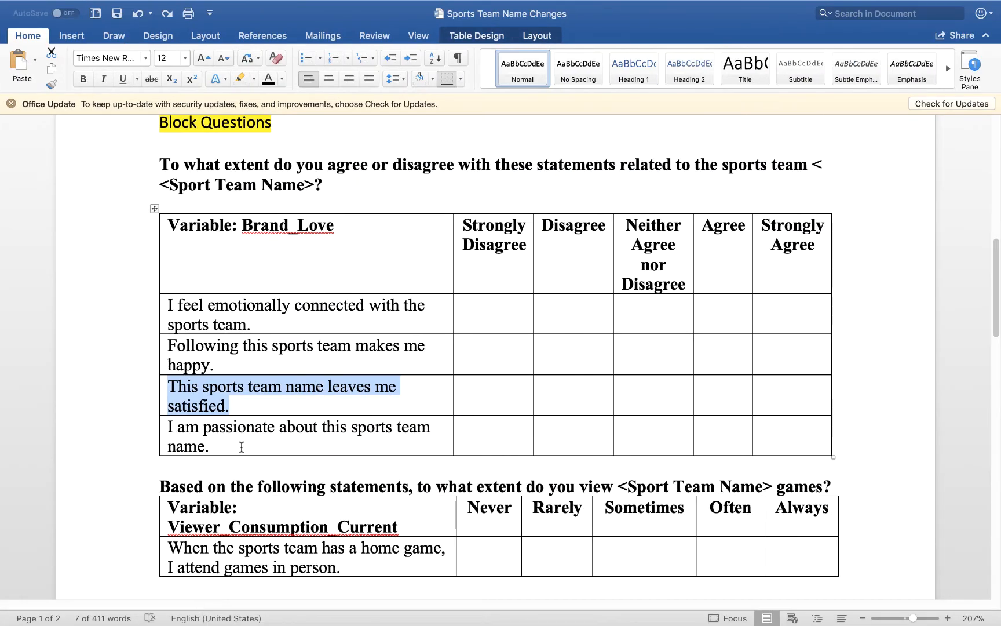
left_click_drag(242, 447, 164, 428)
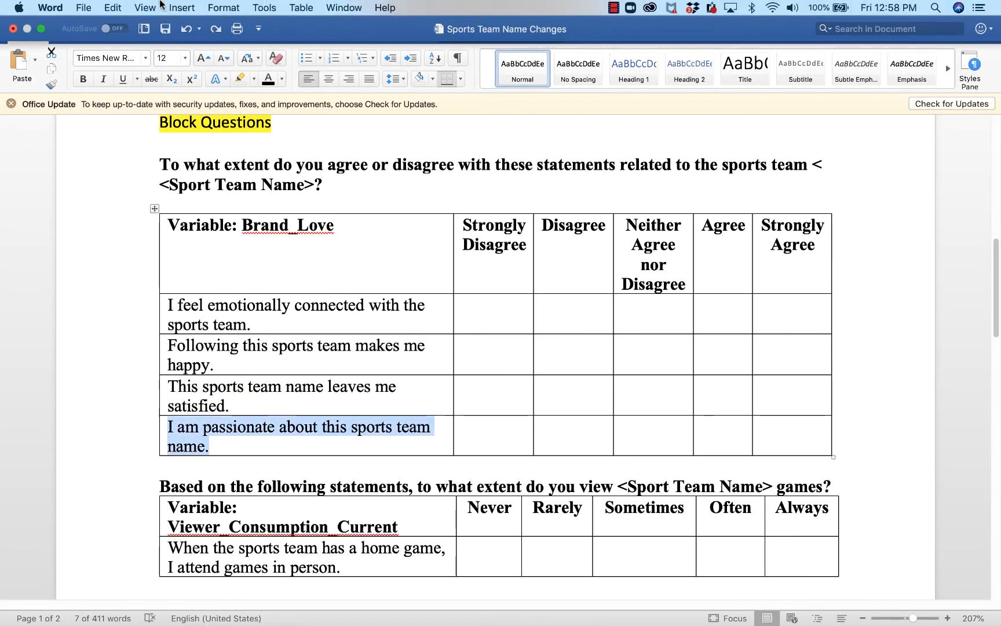
left_click(112, 8)
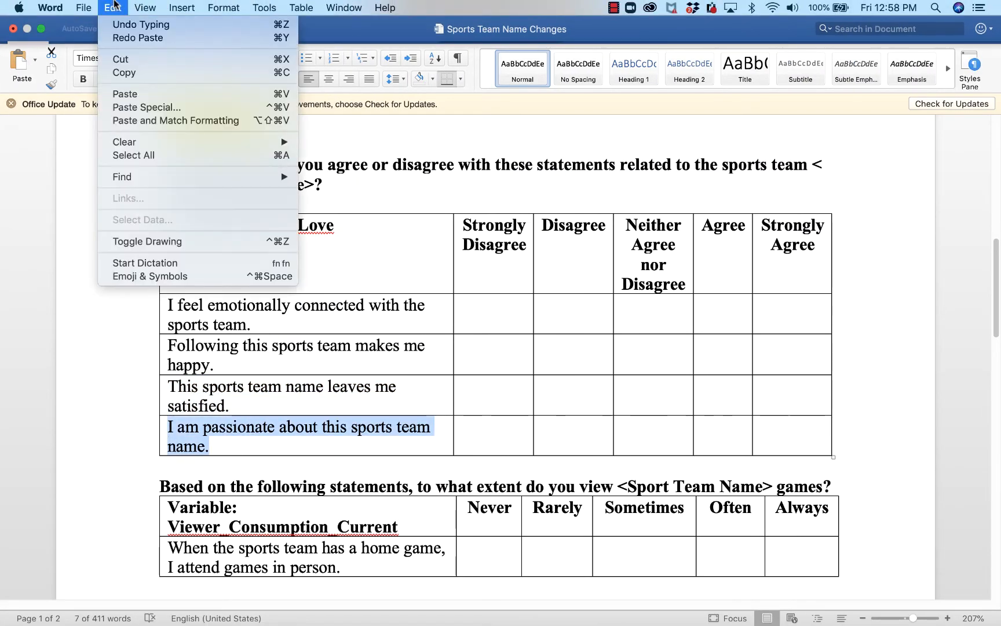
left_click(137, 73)
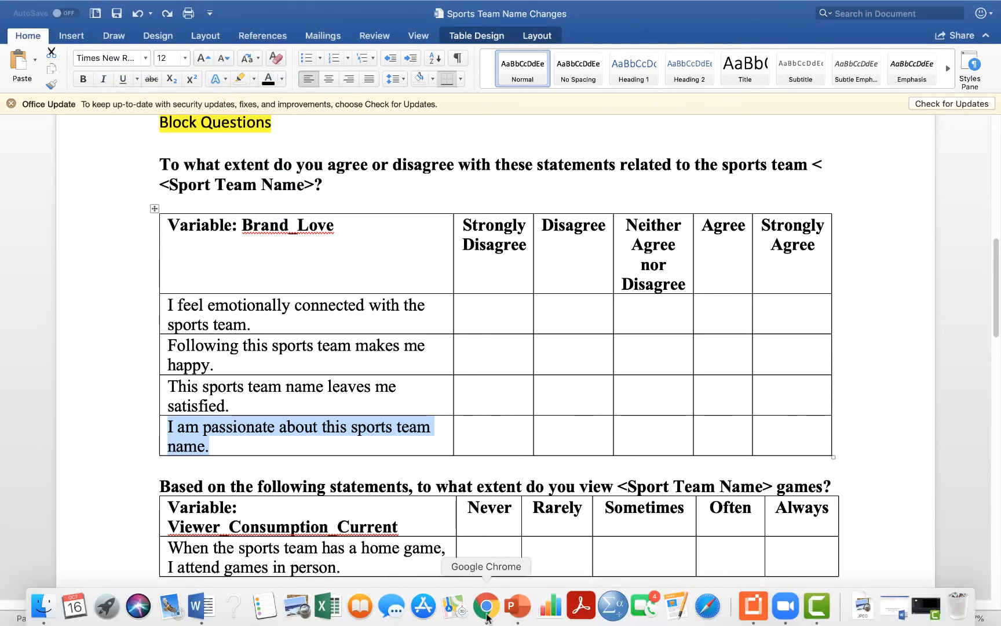
left_click(484, 608)
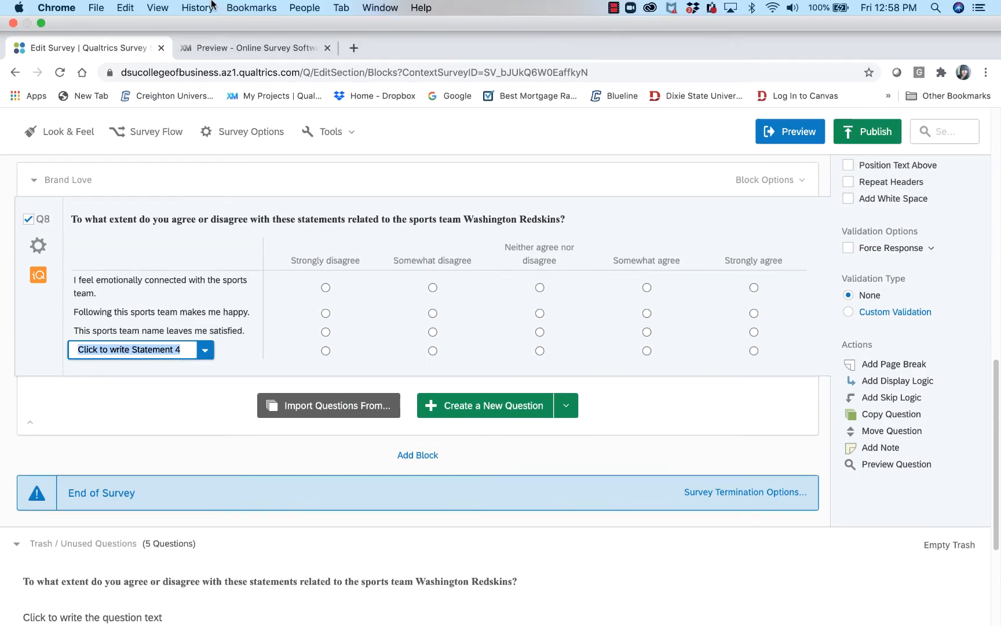
left_click(125, 6)
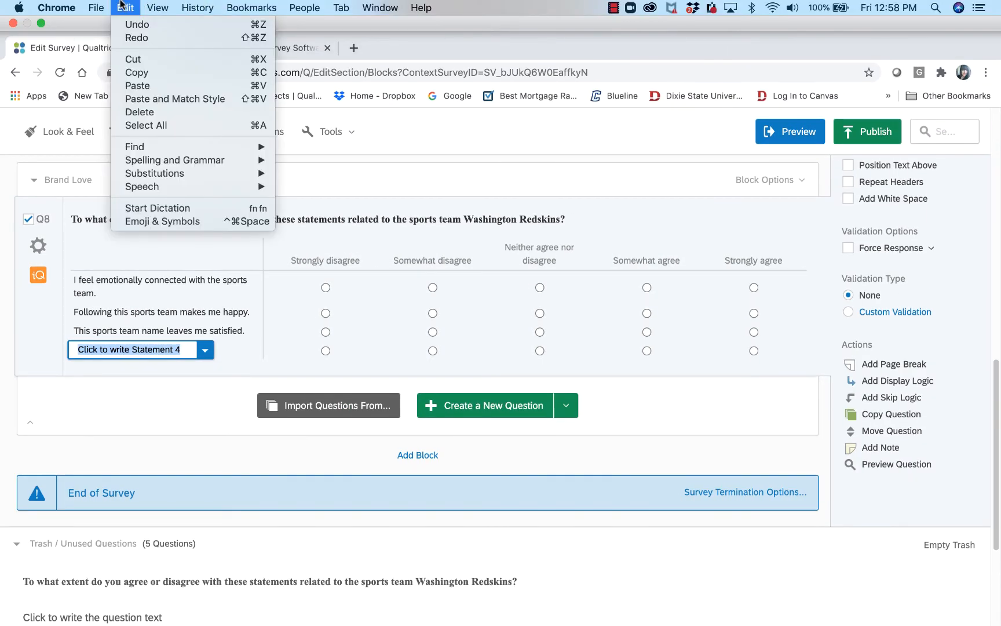
left_click(161, 86)
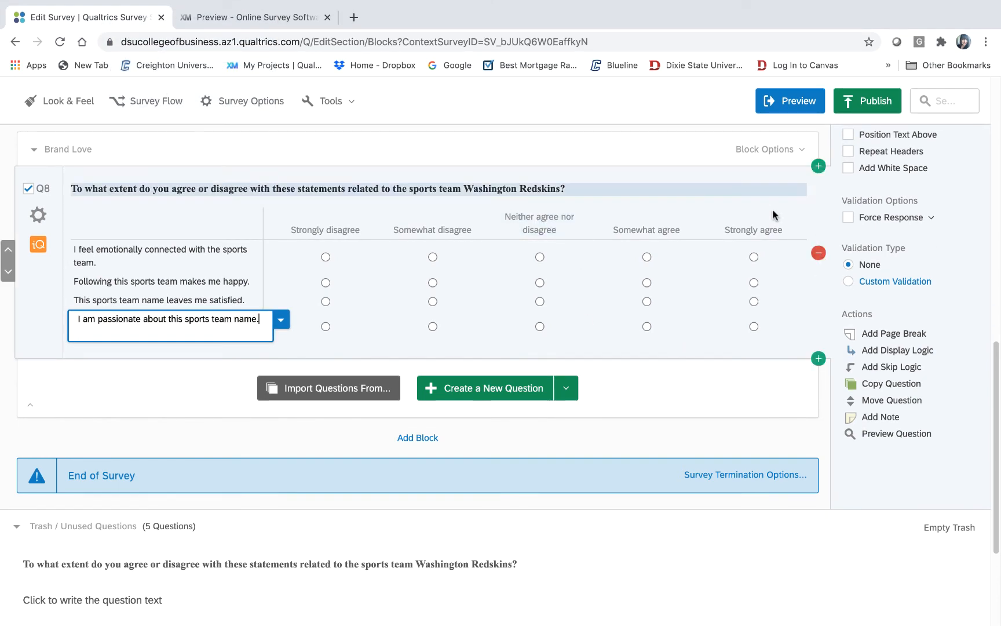
left_click(798, 437)
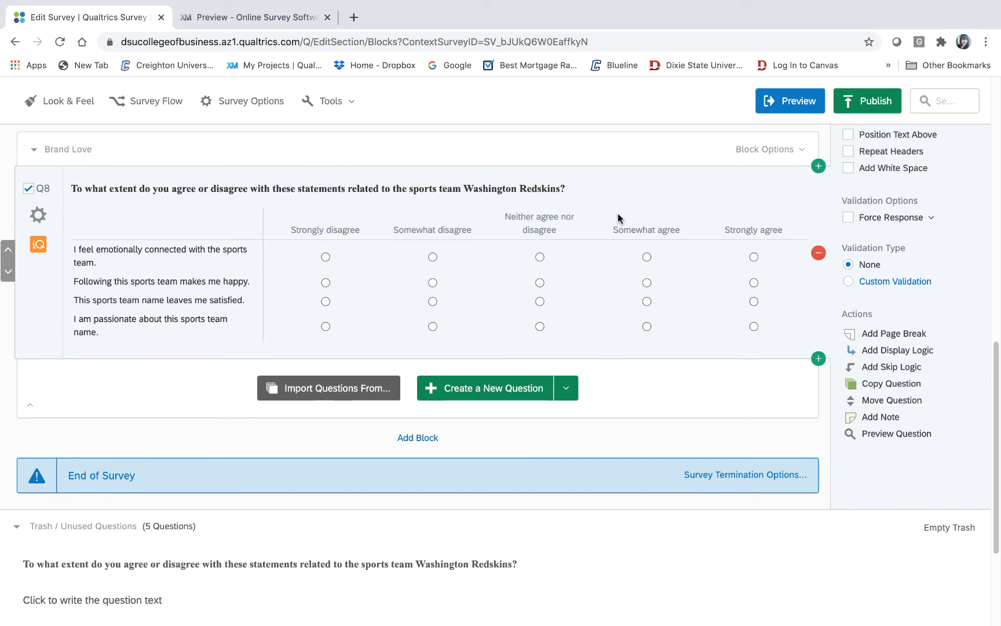
mouse_move(452, 624)
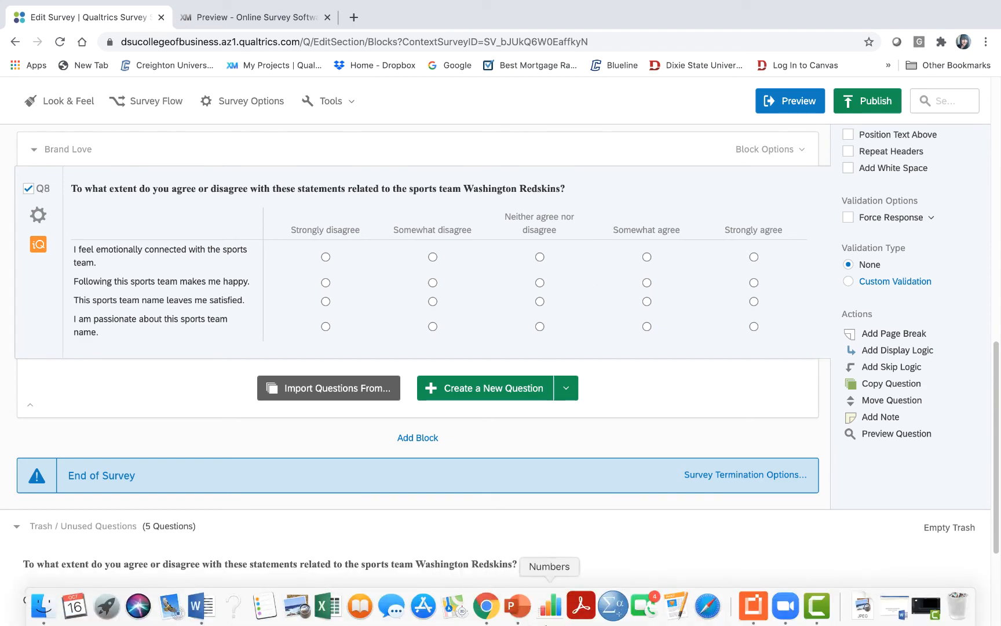
left_click(200, 606)
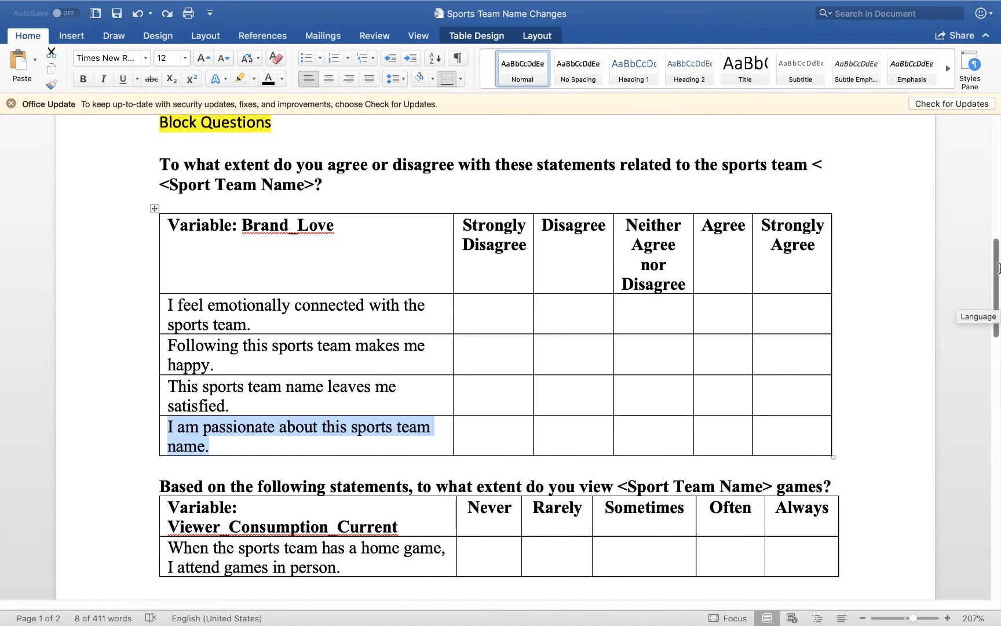
left_click_drag(997, 268, 960, 496)
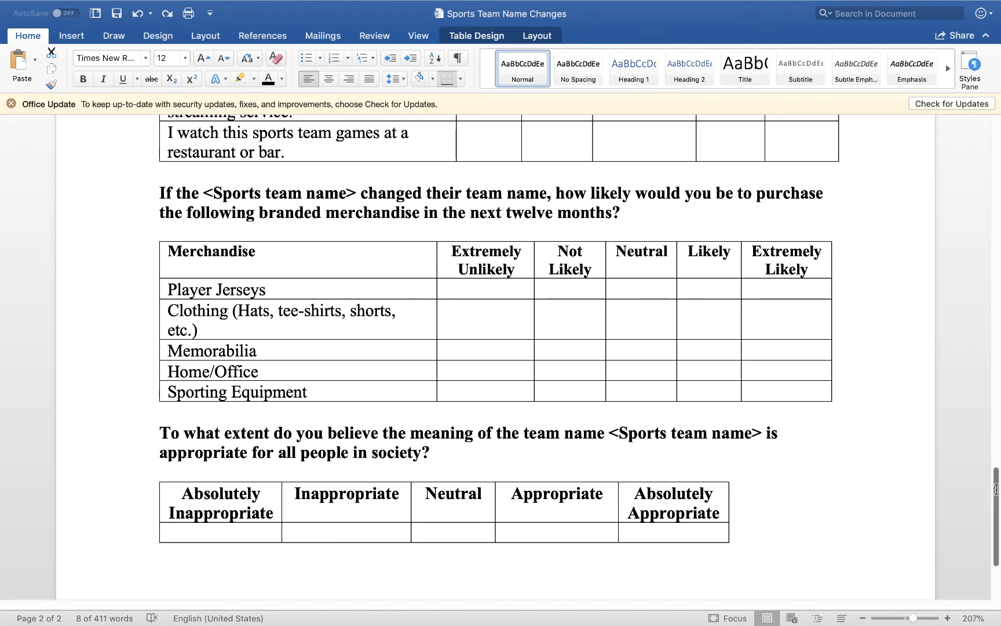
left_click_drag(995, 489, 984, 142)
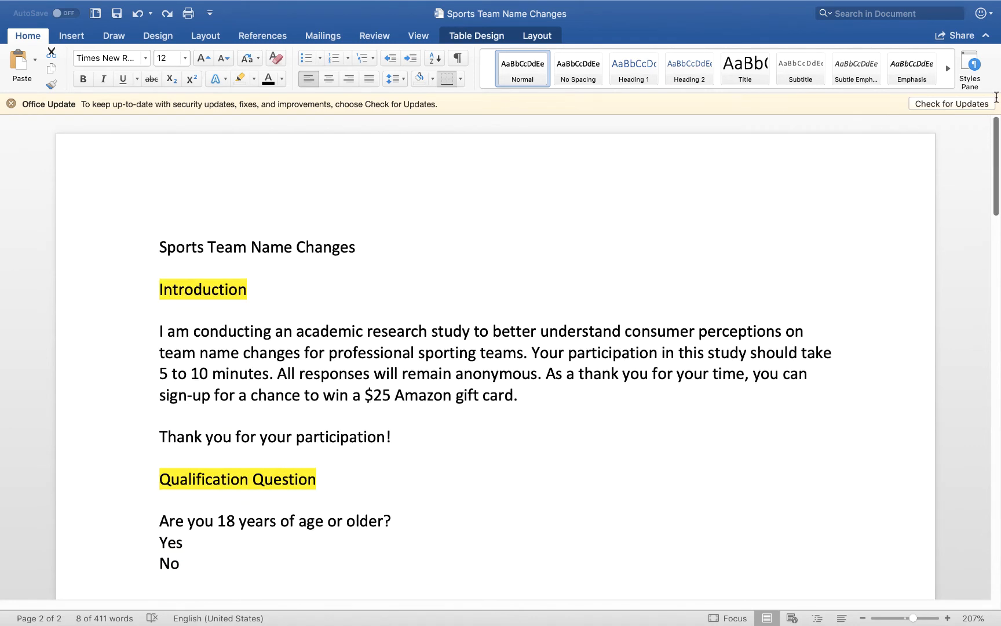
mouse_move(862, 607)
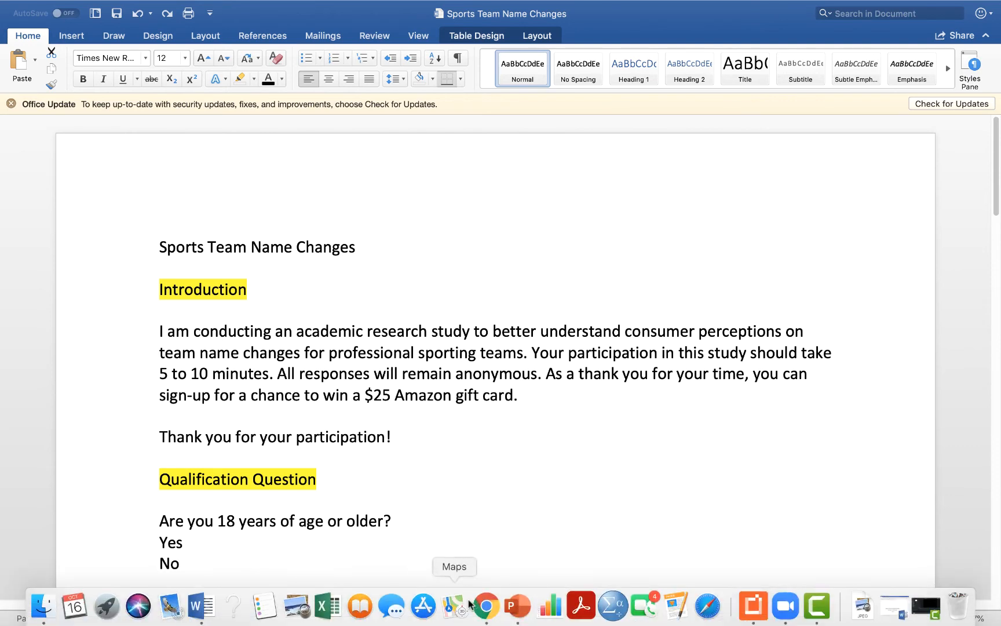
left_click(489, 611)
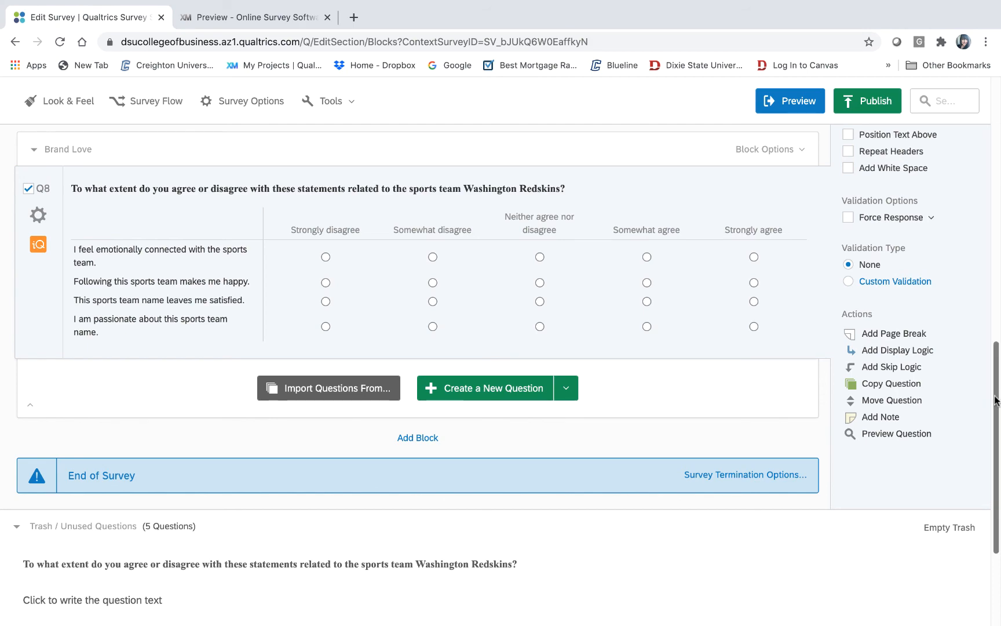
- Add Block 3 below the Brand Love block, directly above End of Survey
left_click_drag(996, 391, 998, 220)
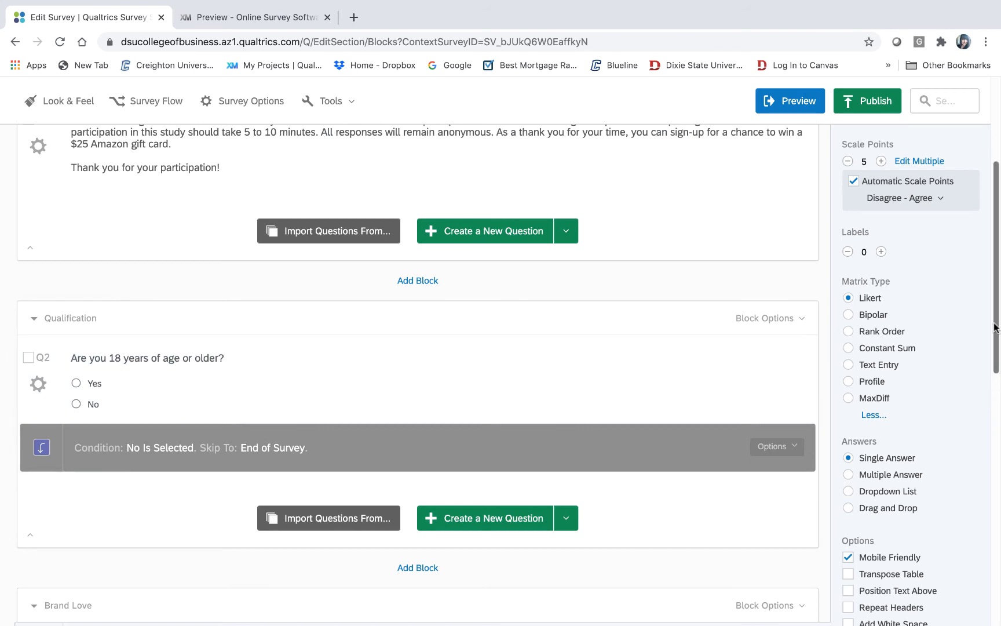
left_click_drag(994, 327, 980, 383)
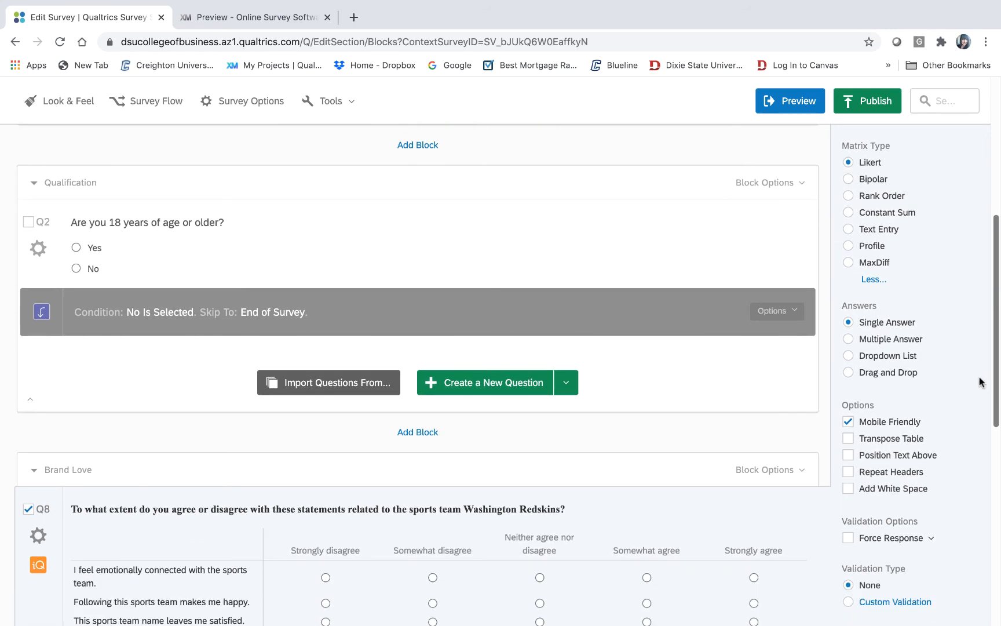
left_click_drag(979, 381, 959, 581)
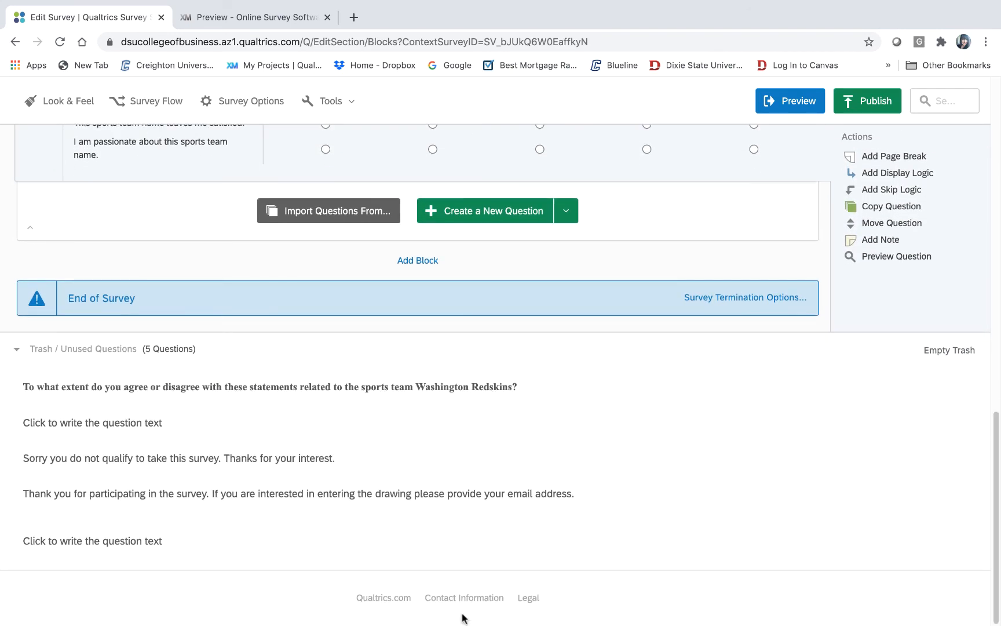
left_click(410, 262)
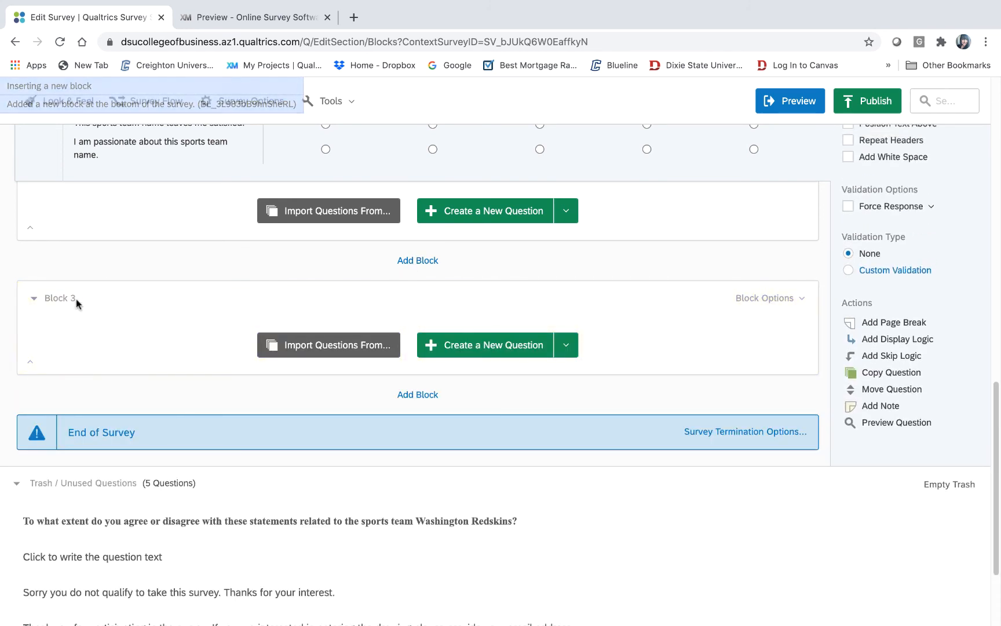
- Retitle Block 3 as 'Conclusion Statement', fixing typing mistakes along the way
left_click(73, 299)
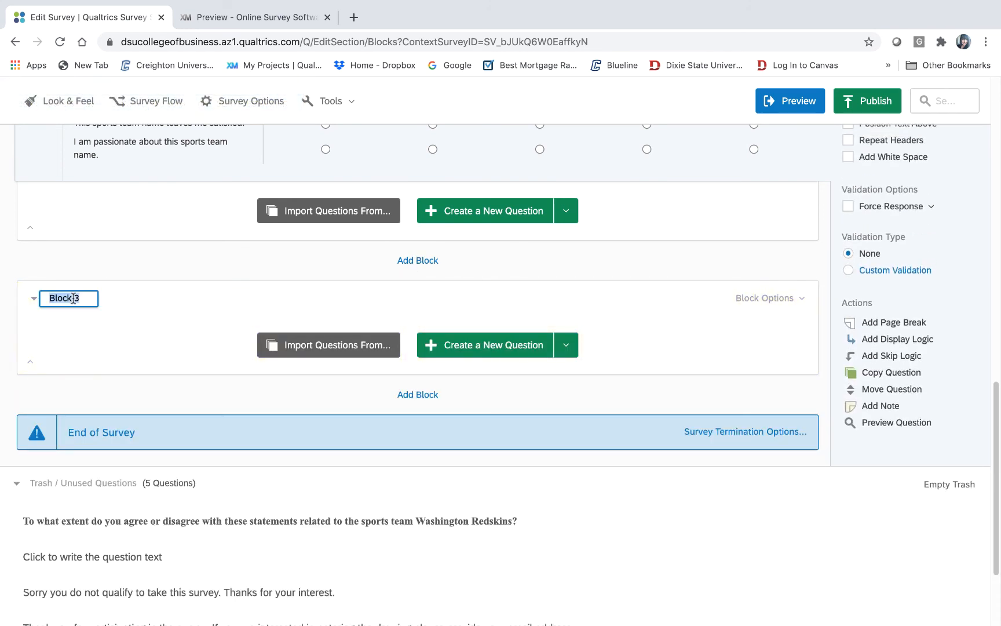
type("Consu")
type("cl")
key("BackSpace")
key("BackSpace")
key("BackSpace")
type("clusion")
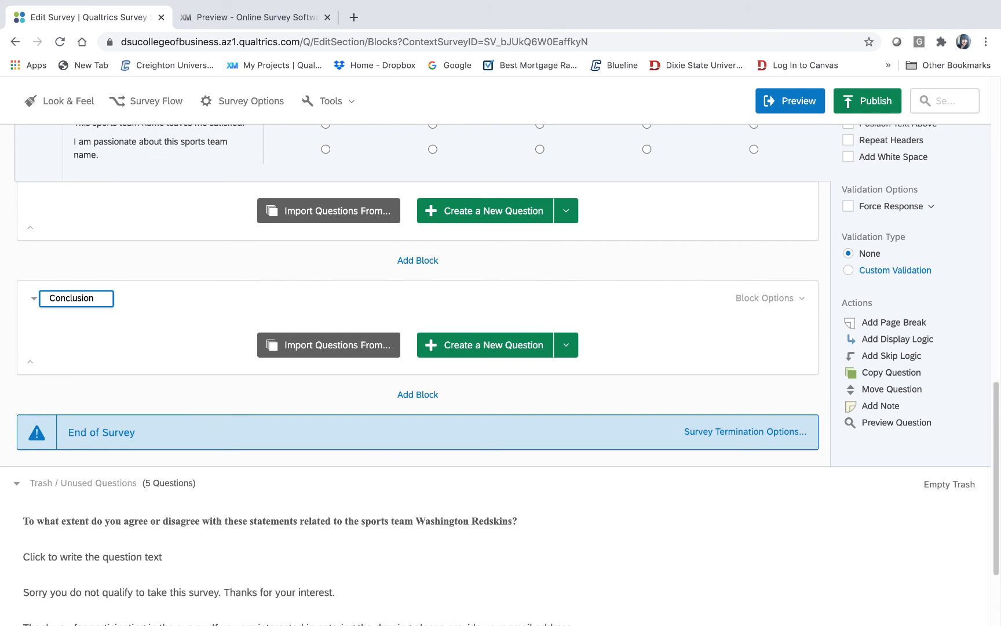
type("n Para")
key("BackSpace")
key("BackSpace")
key("BackSpace")
key("BackSpace")
type("Statement")
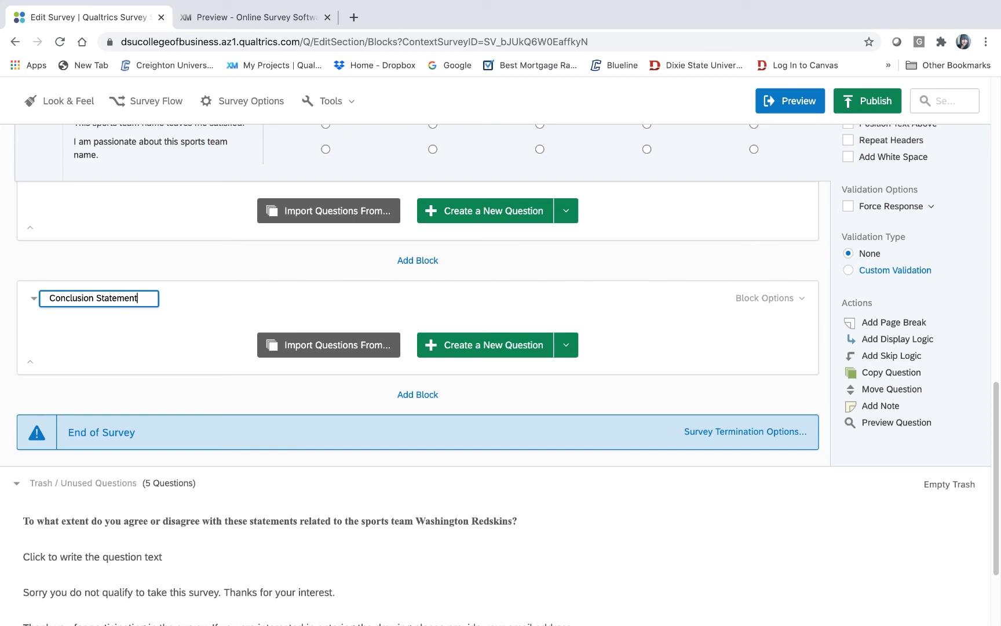
left_click(400, 297)
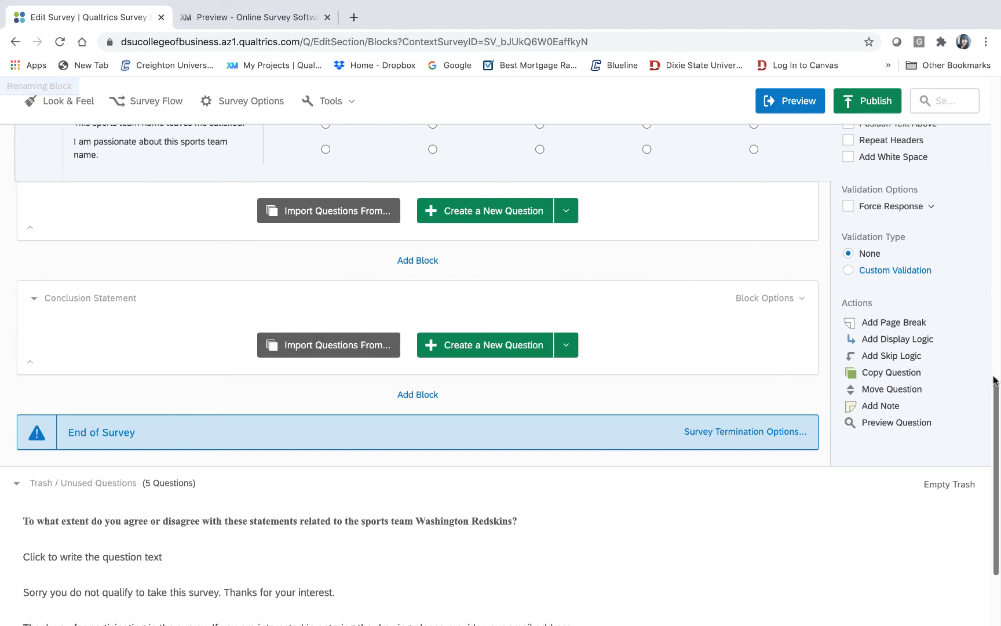
left_click_drag(995, 416, 996, 127)
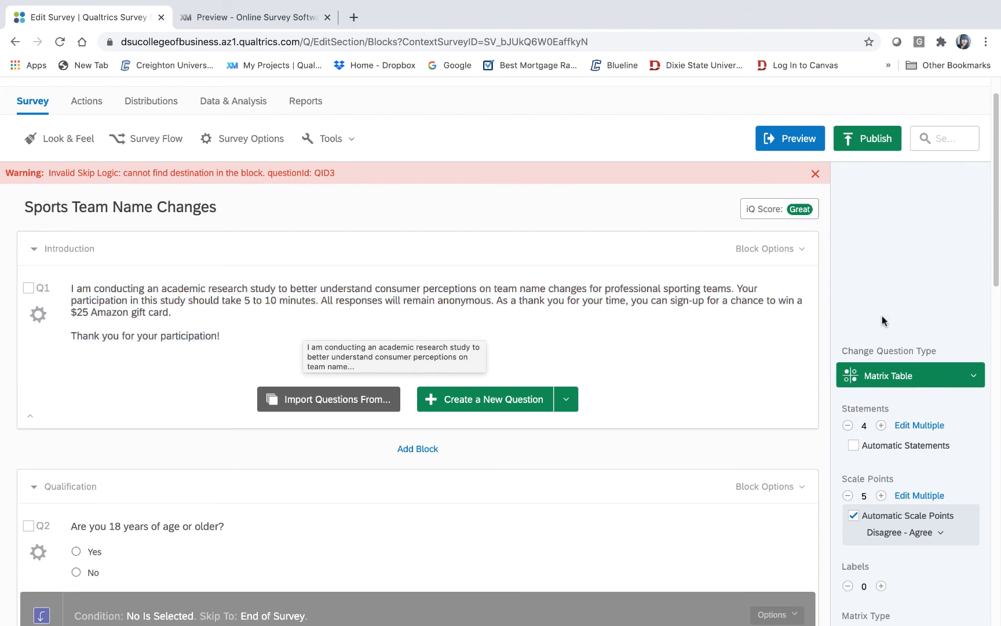
- Create question Q9 in the Conclusion Statement block and set its type to Text Entry
left_click_drag(996, 193, 954, 506)
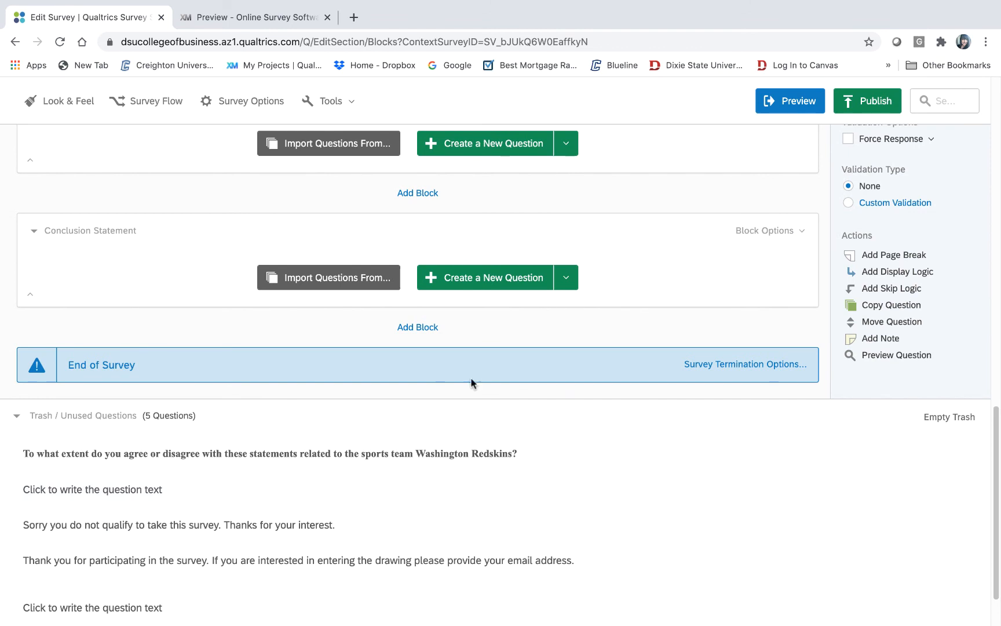
left_click(485, 282)
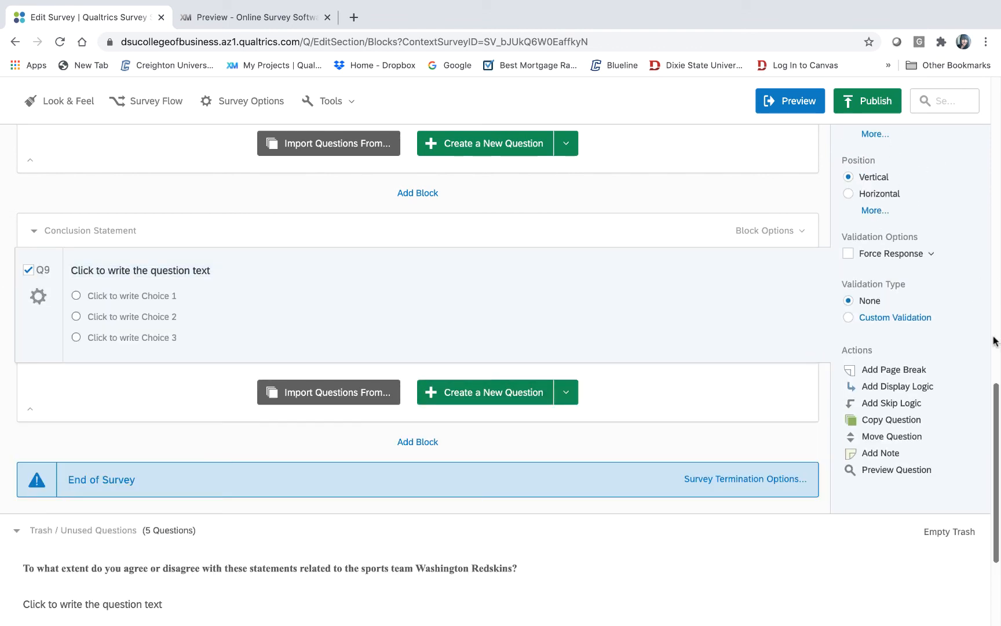
left_click_drag(995, 408, 988, 283)
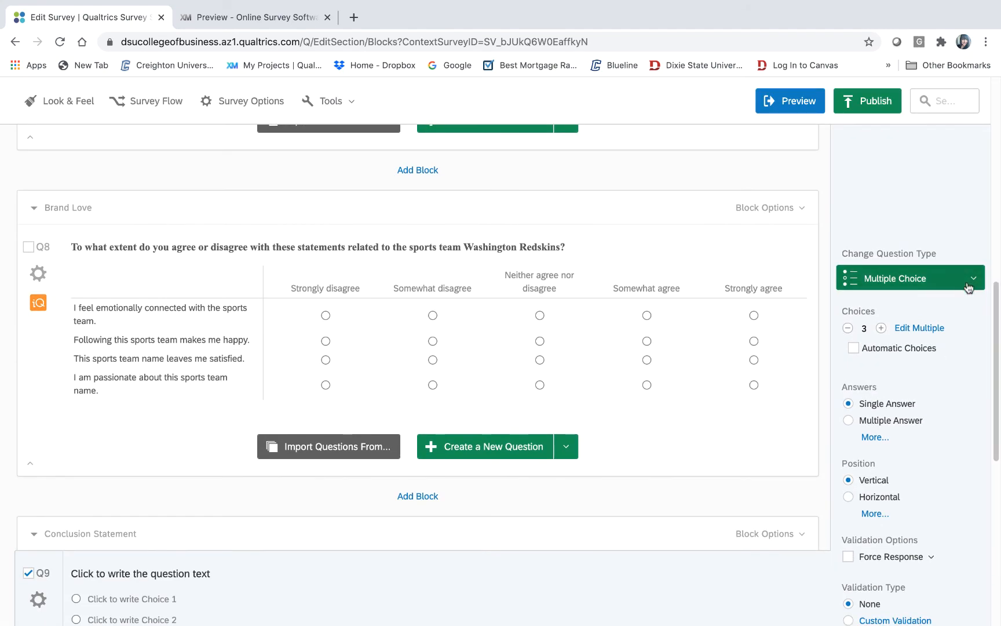
left_click(968, 287)
mouse_move(586, 152)
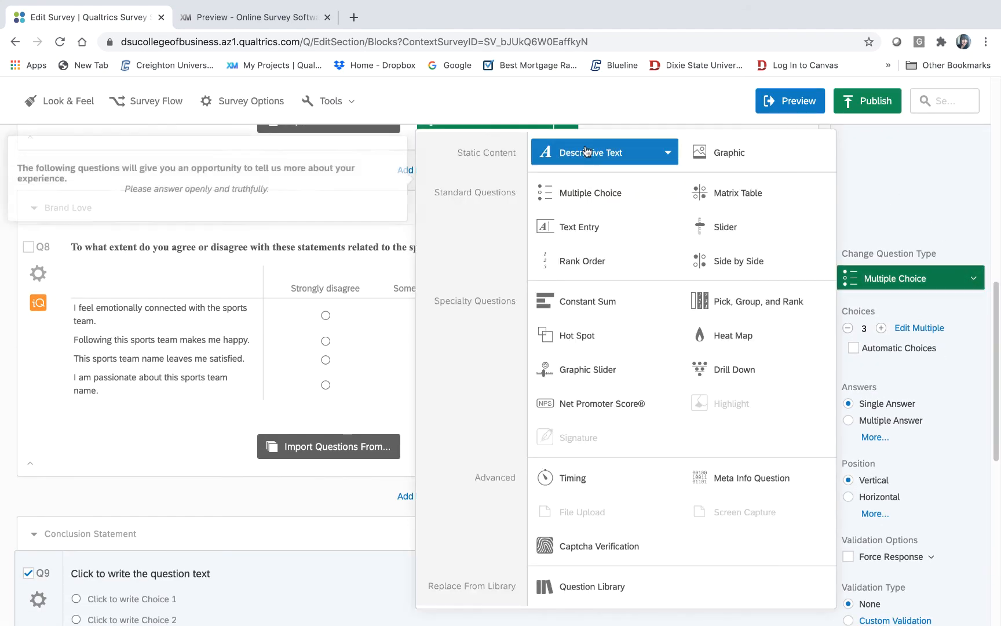
left_click(581, 227)
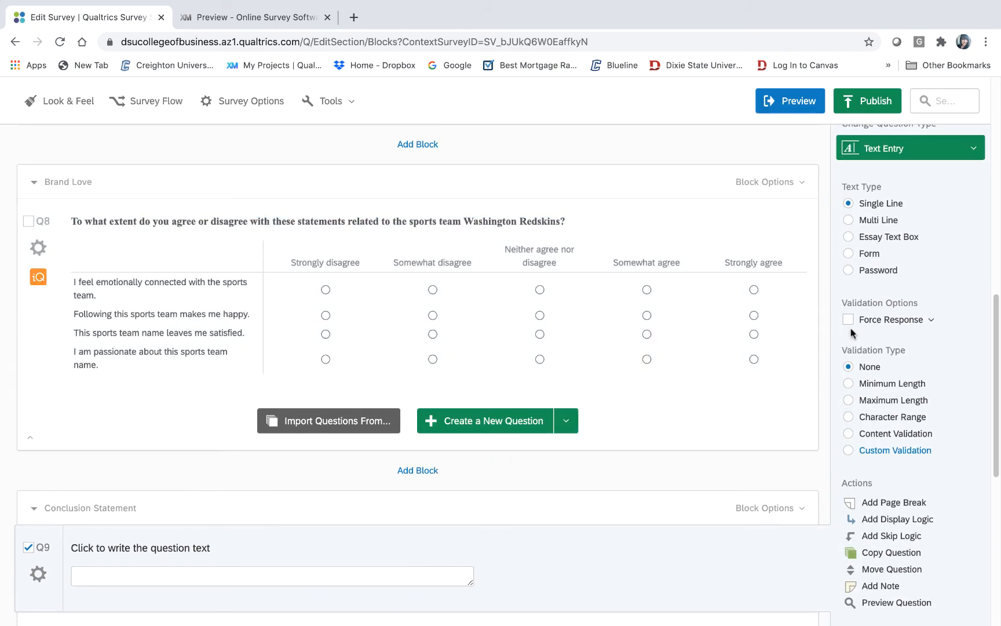
left_click_drag(992, 295, 978, 413)
- Reword Q9 to 'Thank you for participating in this study…', requesting an email for the $25 Amazon Gift Card drawing
left_click(208, 225)
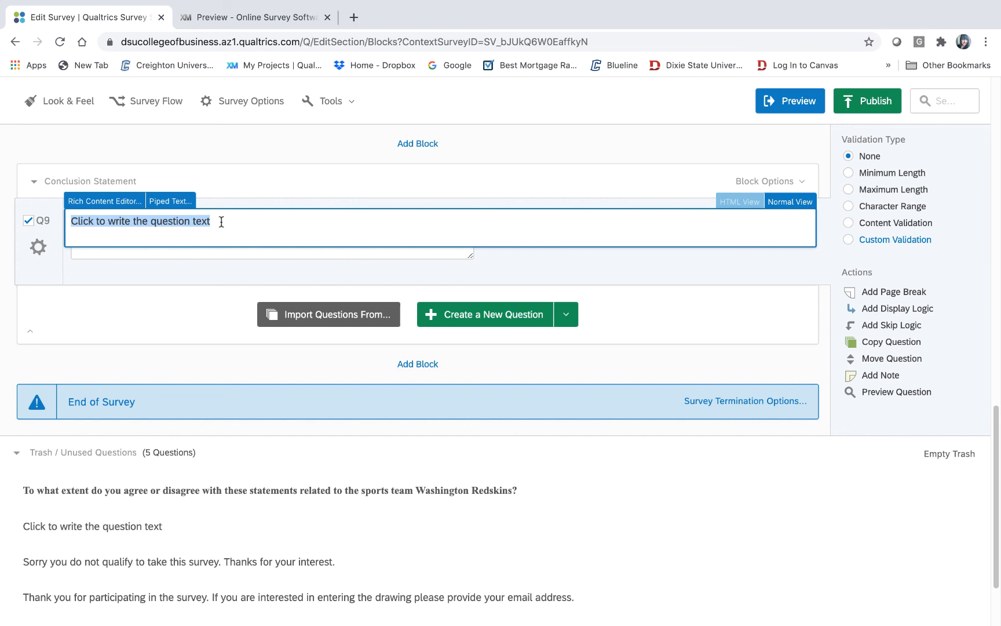
type("Thank ")
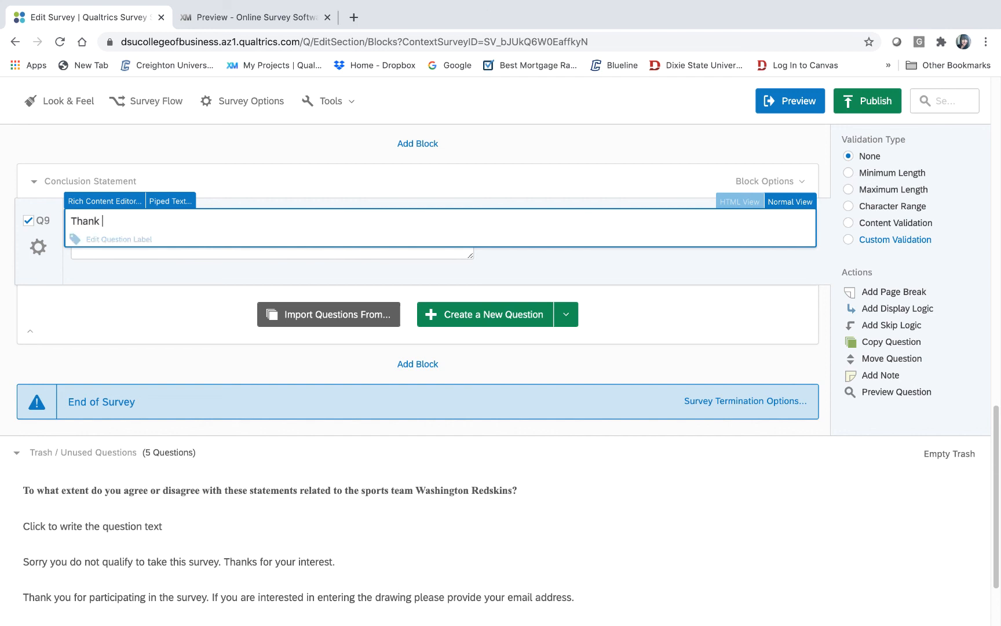
type("you for participating in tis")
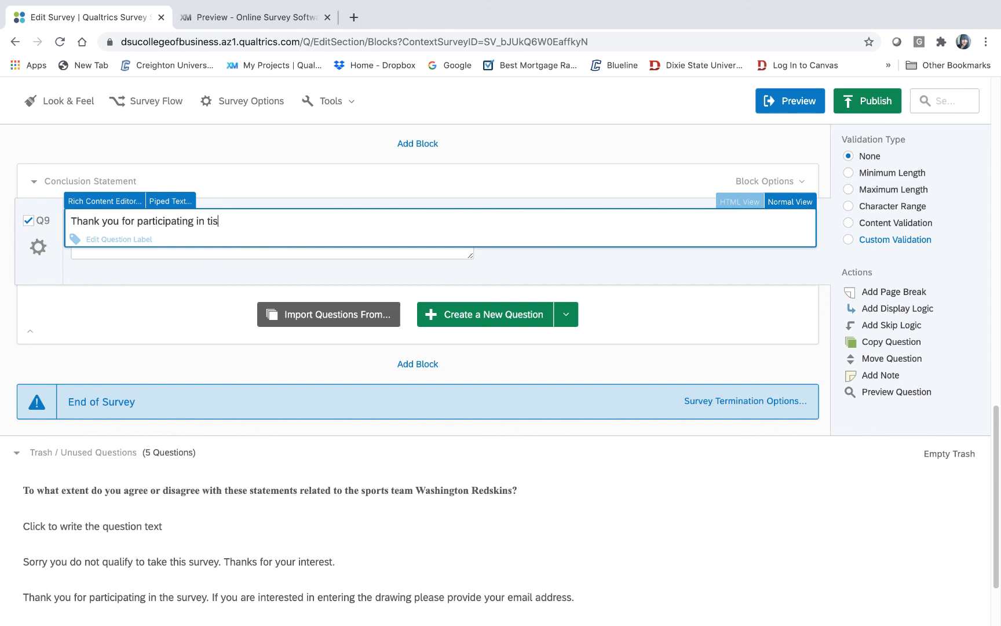
key("BackSpace")
key("BackSpace")
type("his study. If you are interested in")
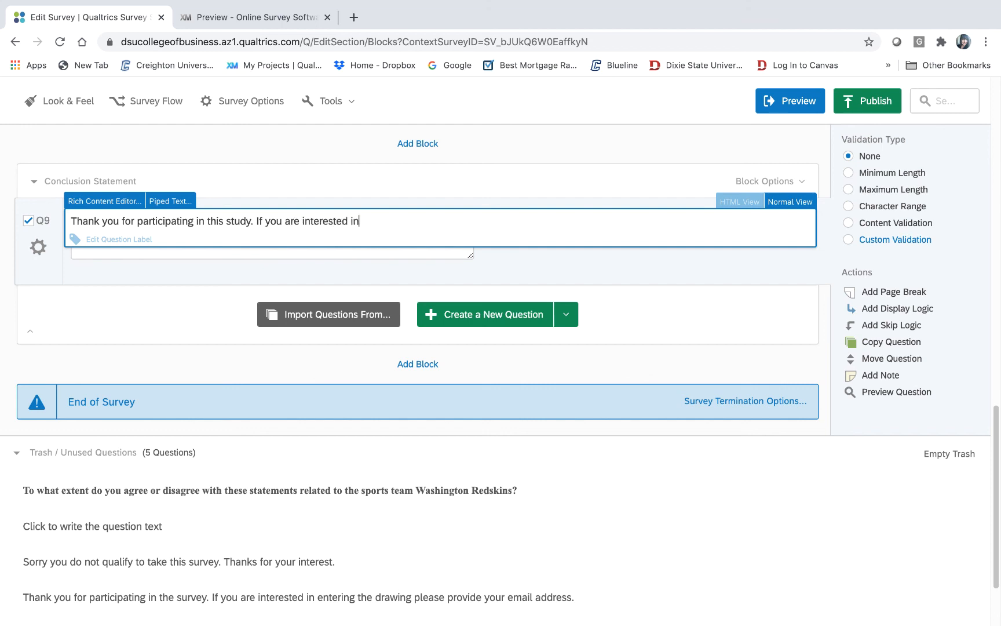
type(" entering the drawing for a ")
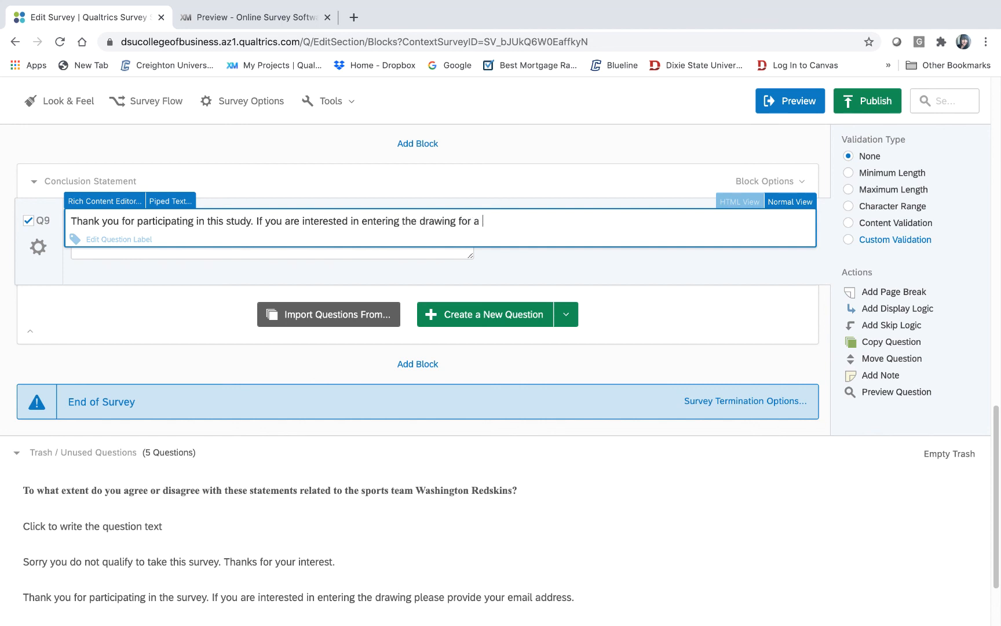
type("$25 Amazon Gift Car")
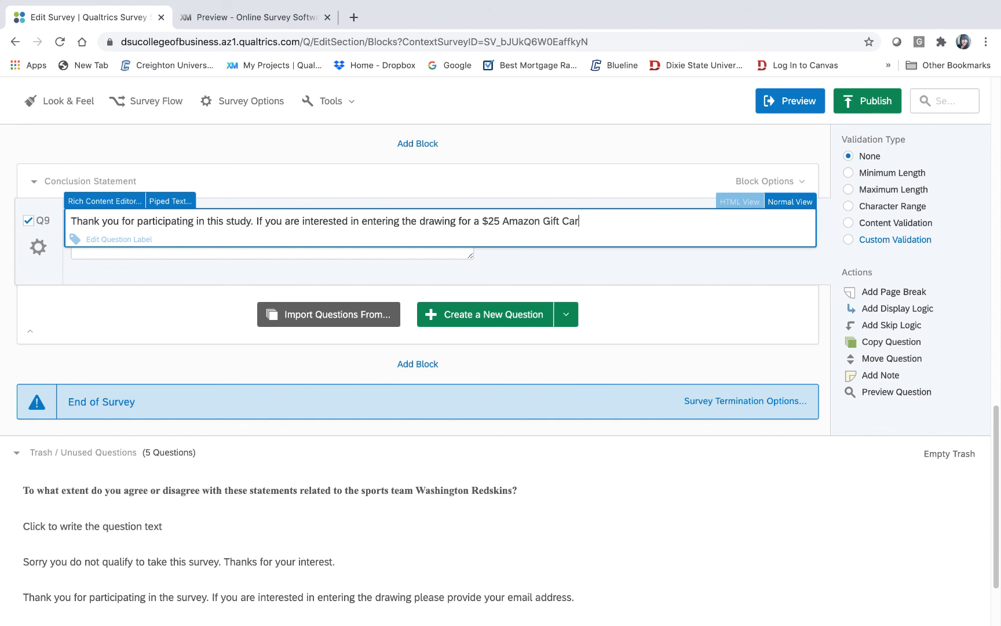
type("d please provide your em")
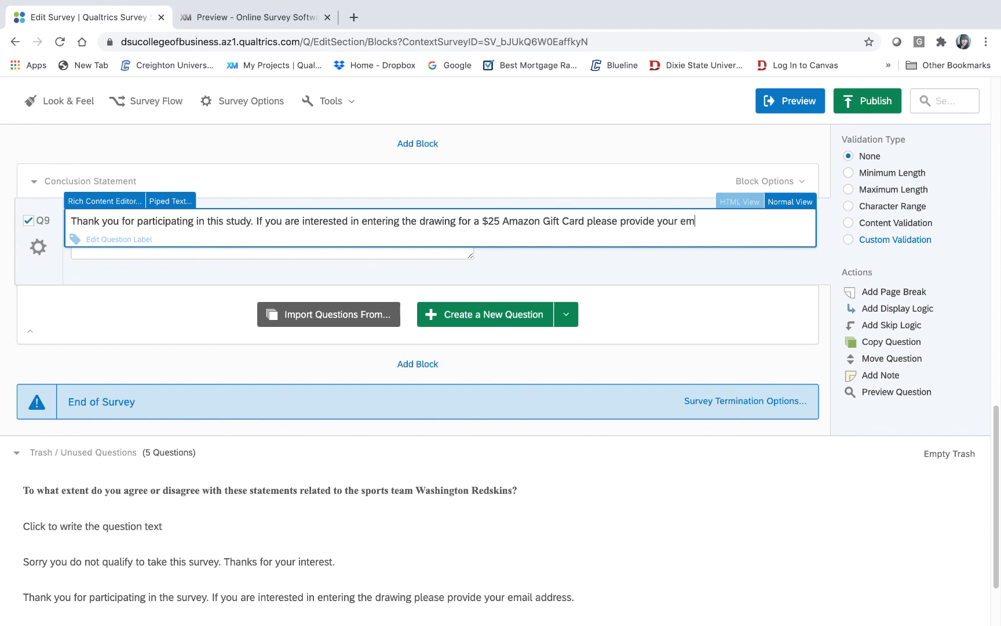
type("ail address.")
left_click(205, 353)
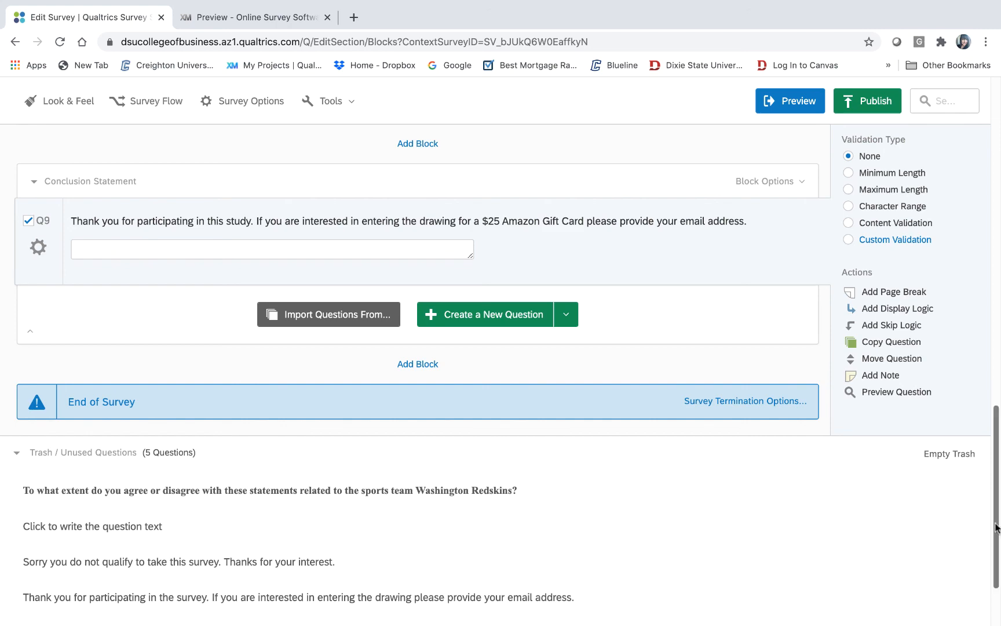
left_click_drag(995, 515, 992, 161)
scroll(977, 277, "down", 15)
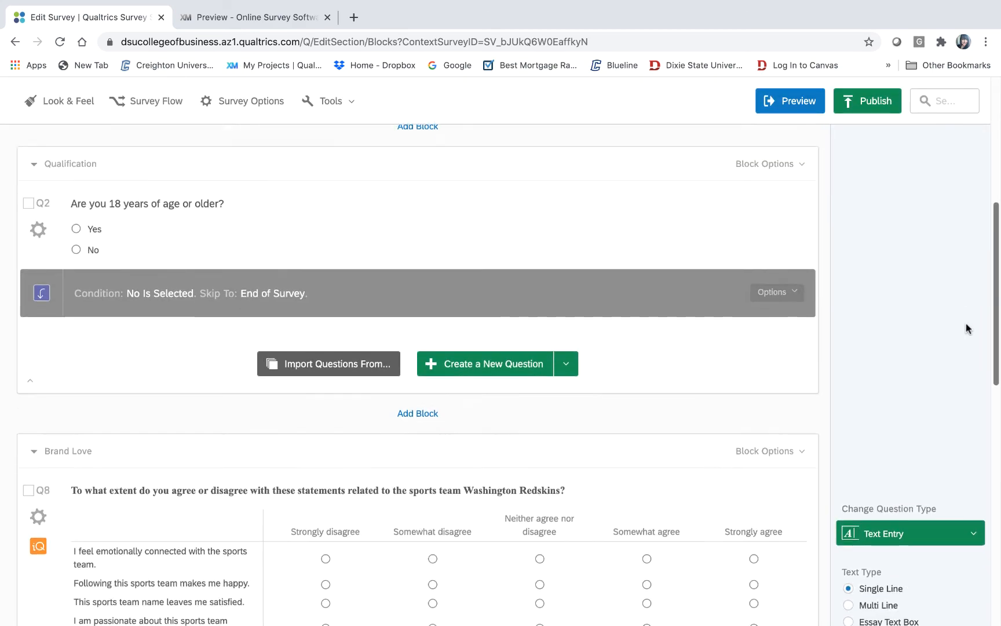
scroll(952, 461, "down", 4)
scroll(941, 529, "up", 10)
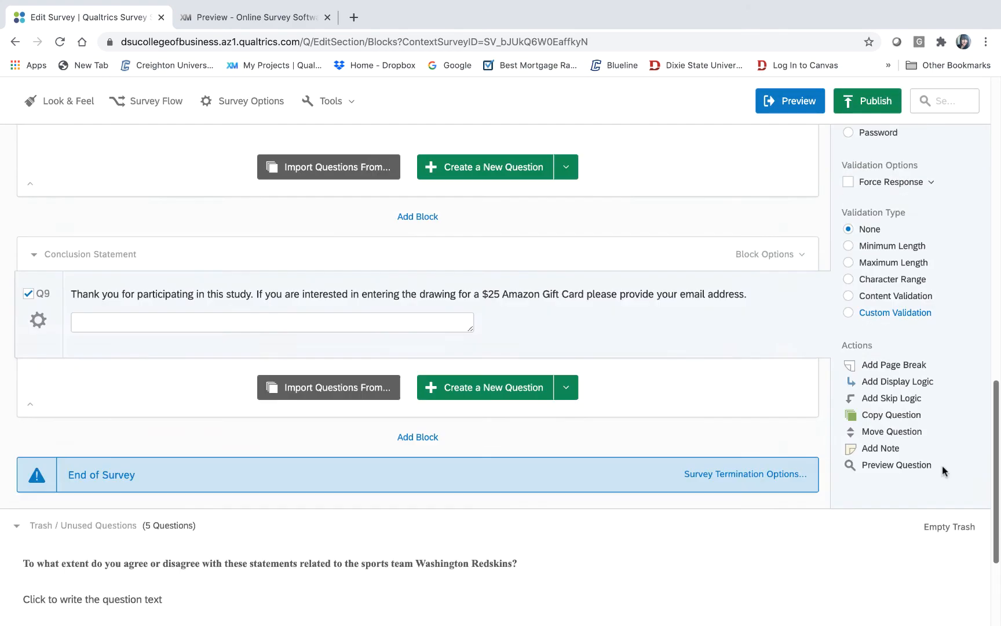
scroll(933, 328, "up", 7)
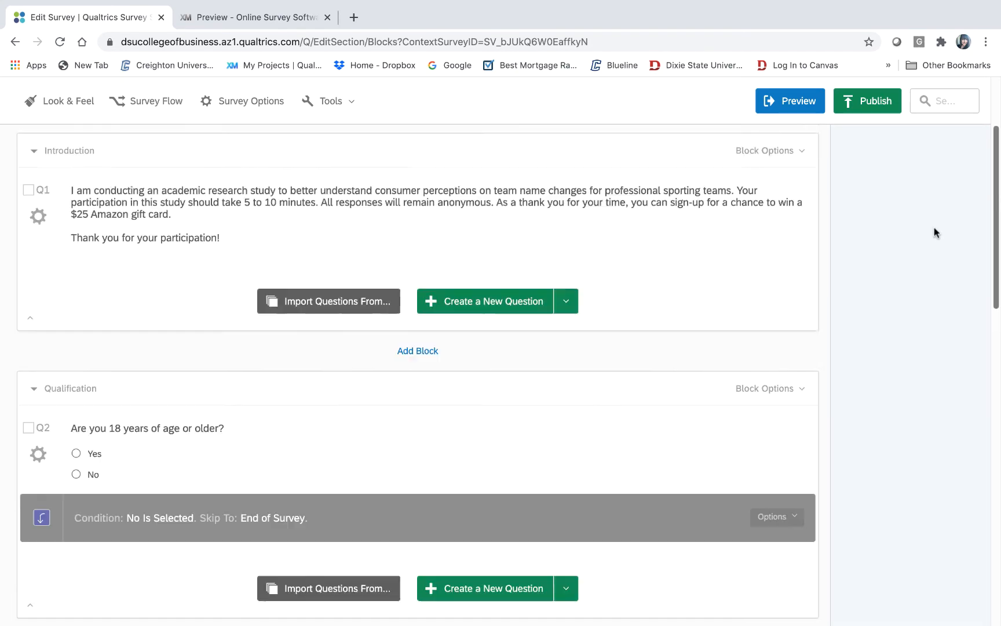
scroll(938, 175, "down", 10)
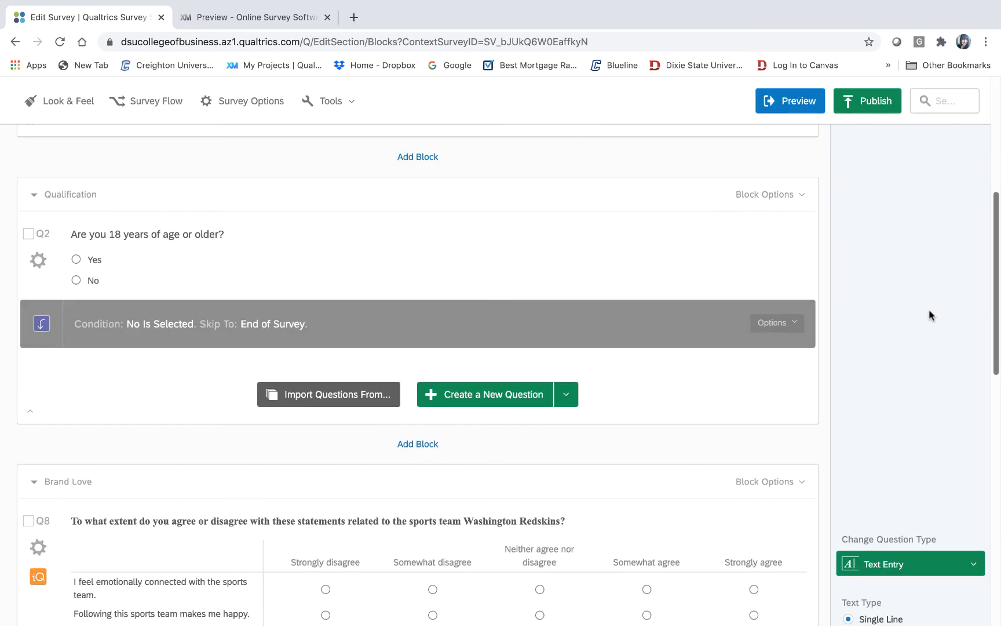
scroll(913, 458, "down", 3)
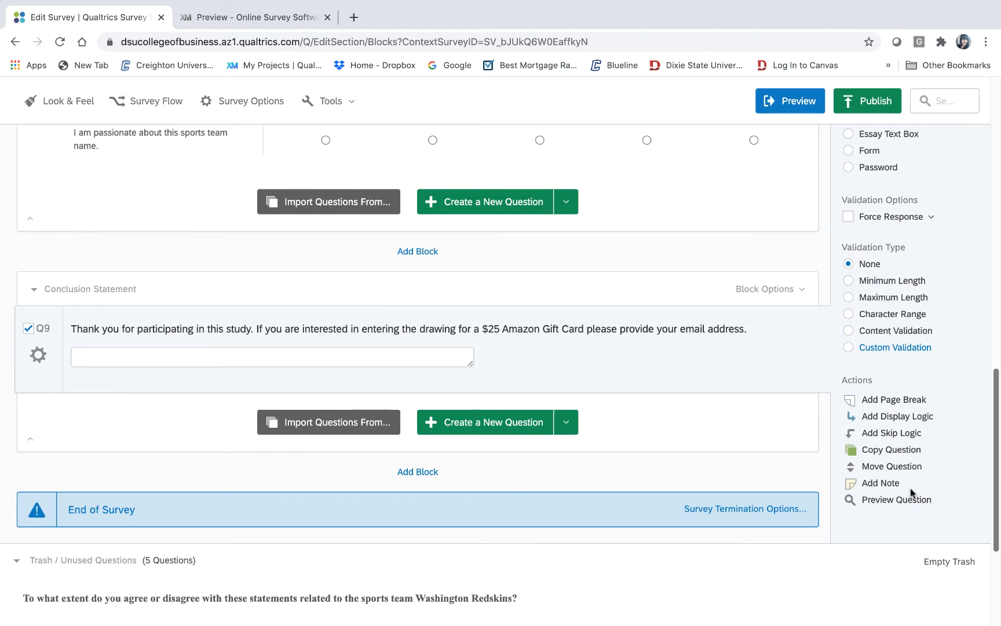
scroll(910, 488, "up", 15)
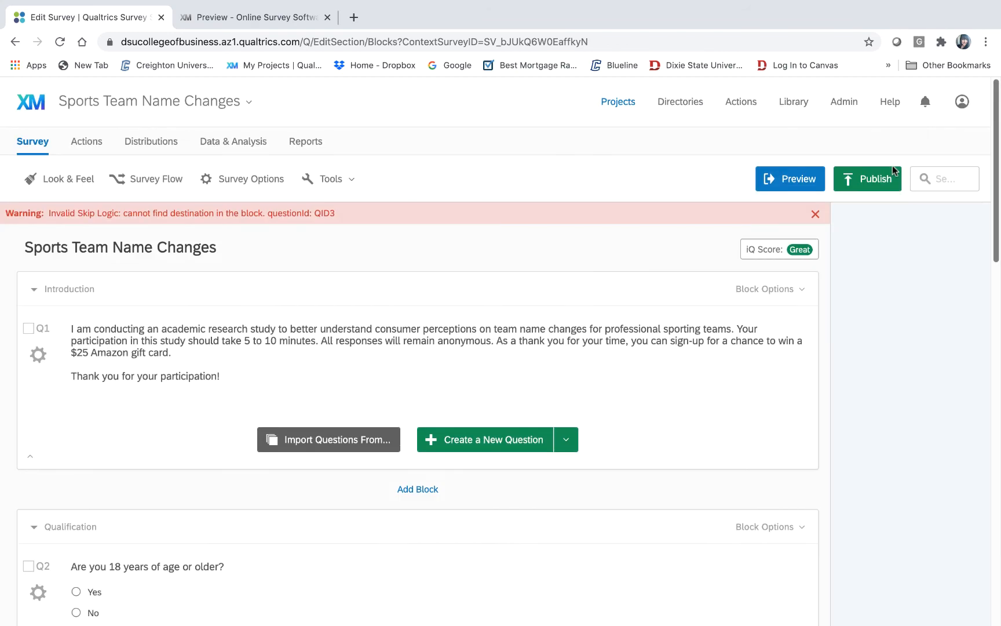
- Preview the survey, pass the introduction, and answer Yes to the age qualification question
left_click(782, 180)
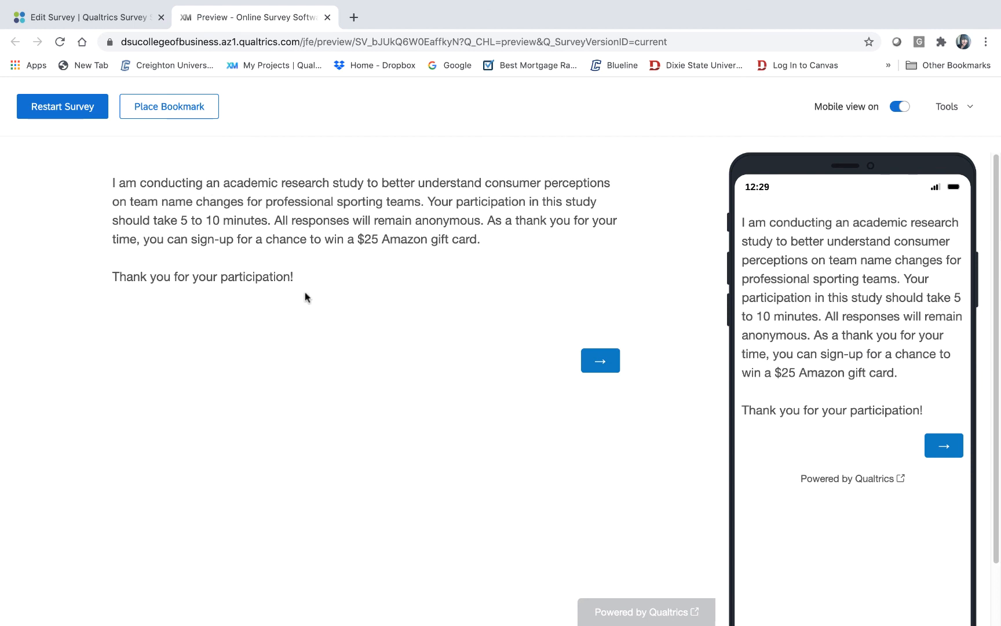
left_click(605, 364)
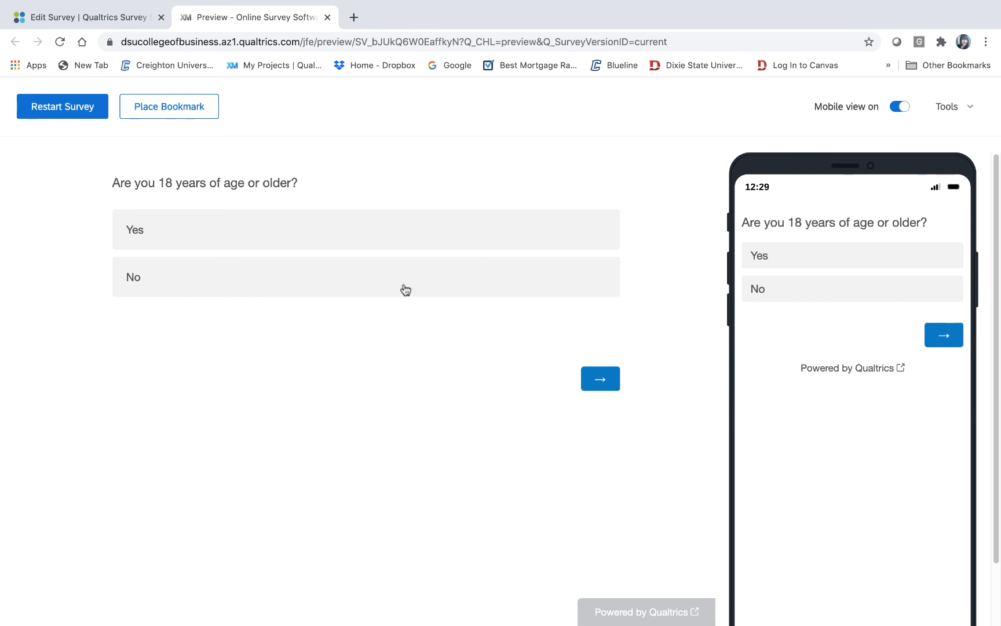
left_click(150, 241)
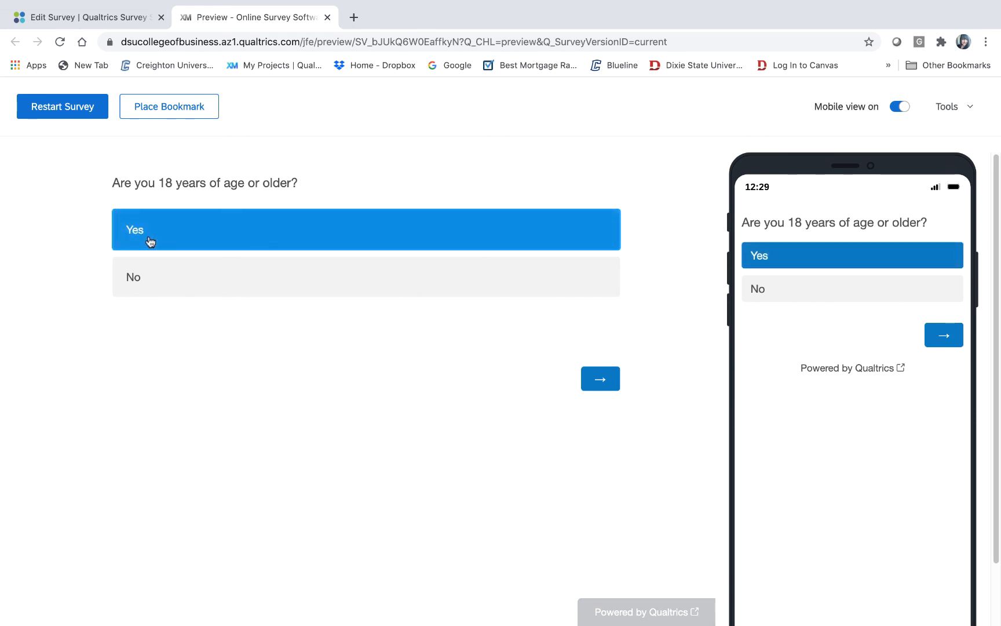
left_click(609, 384)
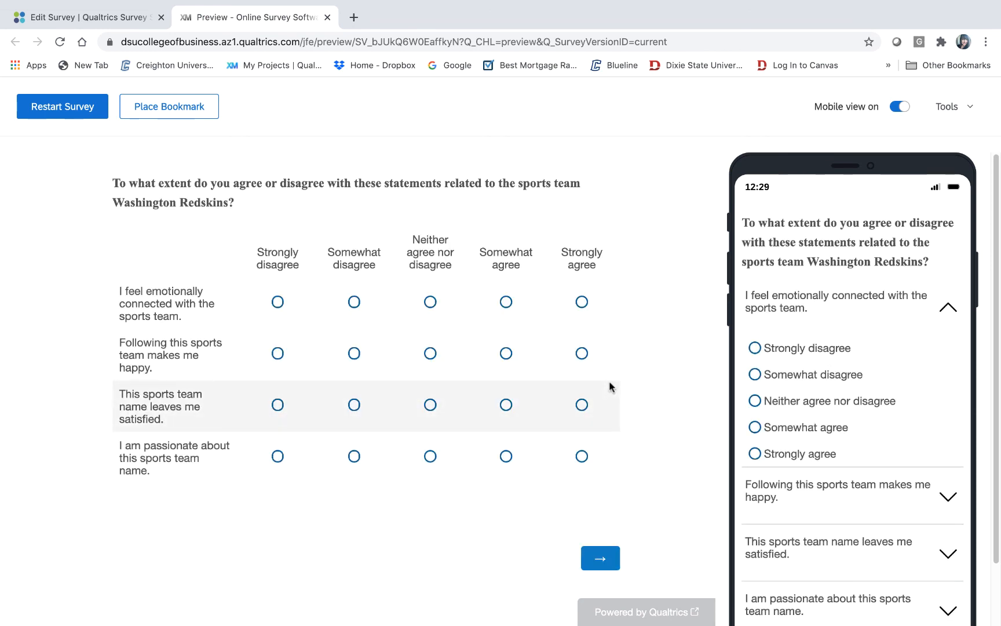
- Rate the four Brand Love statements: Somewhat agree, Somewhat disagree, Strongly disagree, Strongly agree
left_click(506, 302)
left_click(353, 353)
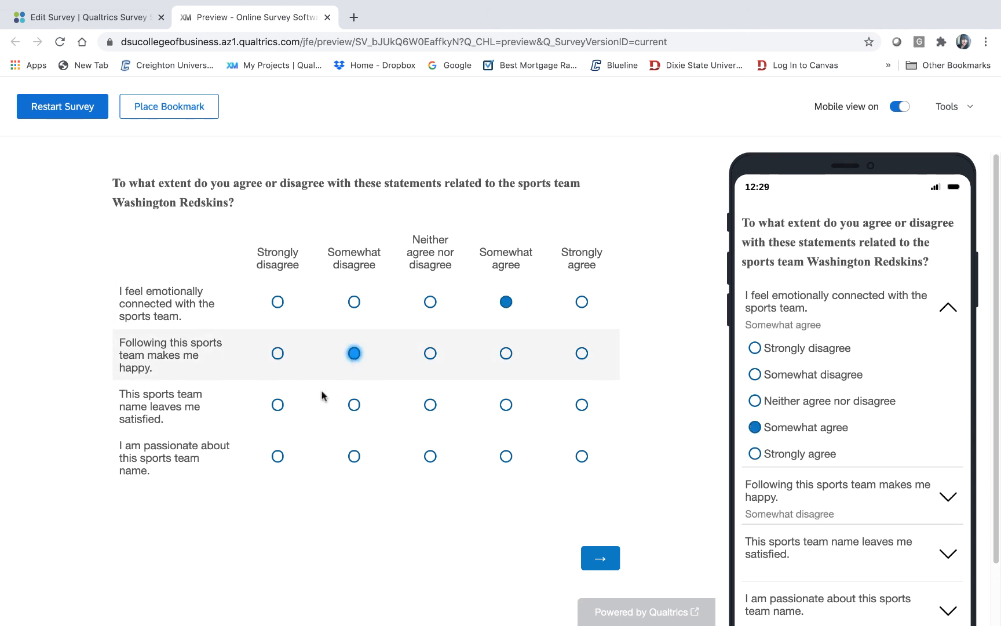
left_click(277, 405)
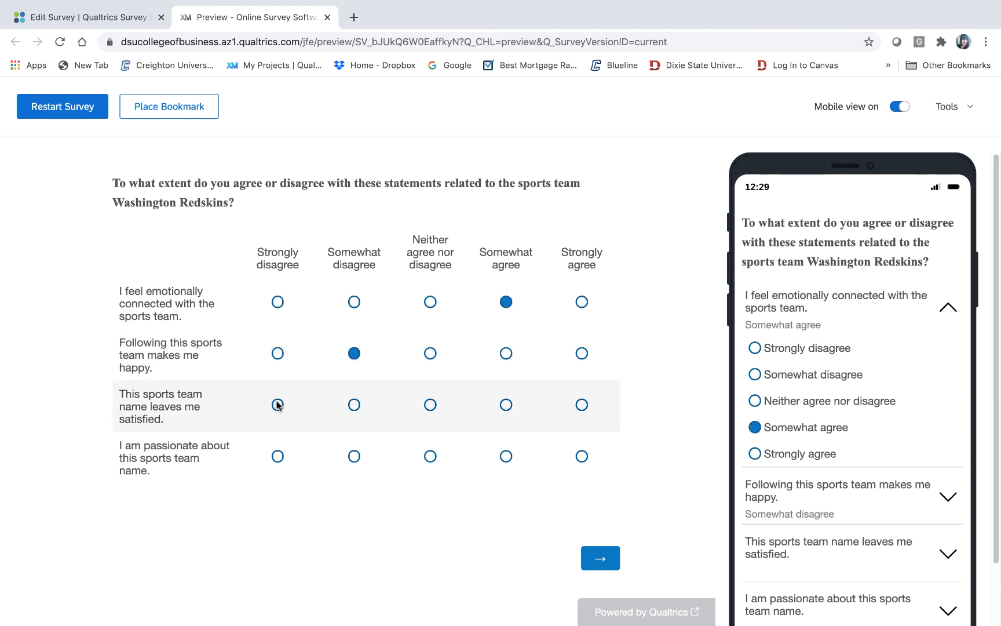
left_click(581, 457)
left_click(608, 558)
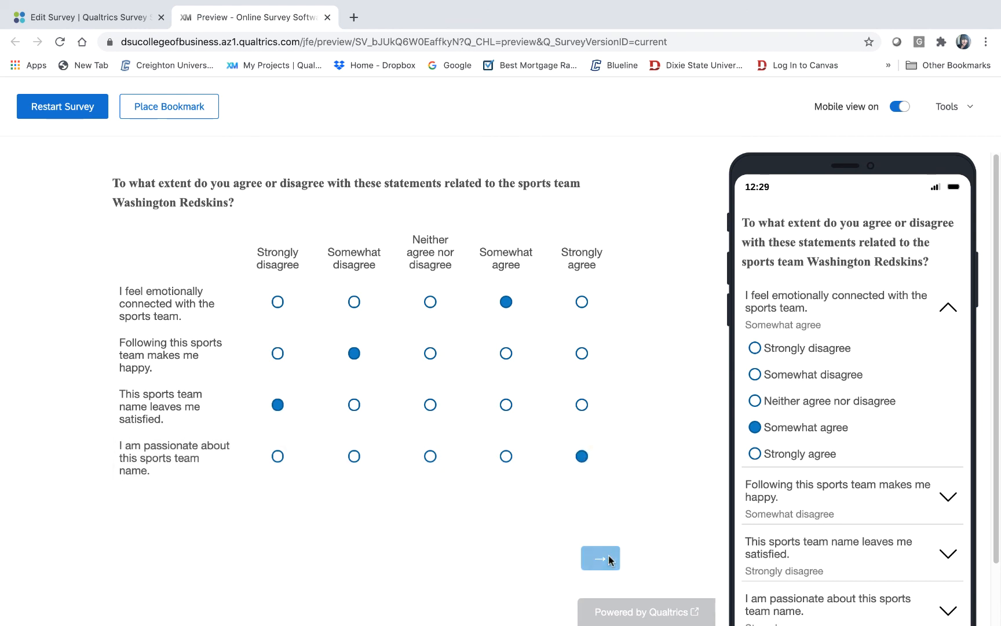
- Enter a respondent email address on the conclusion page and submit the response
left_click(469, 237)
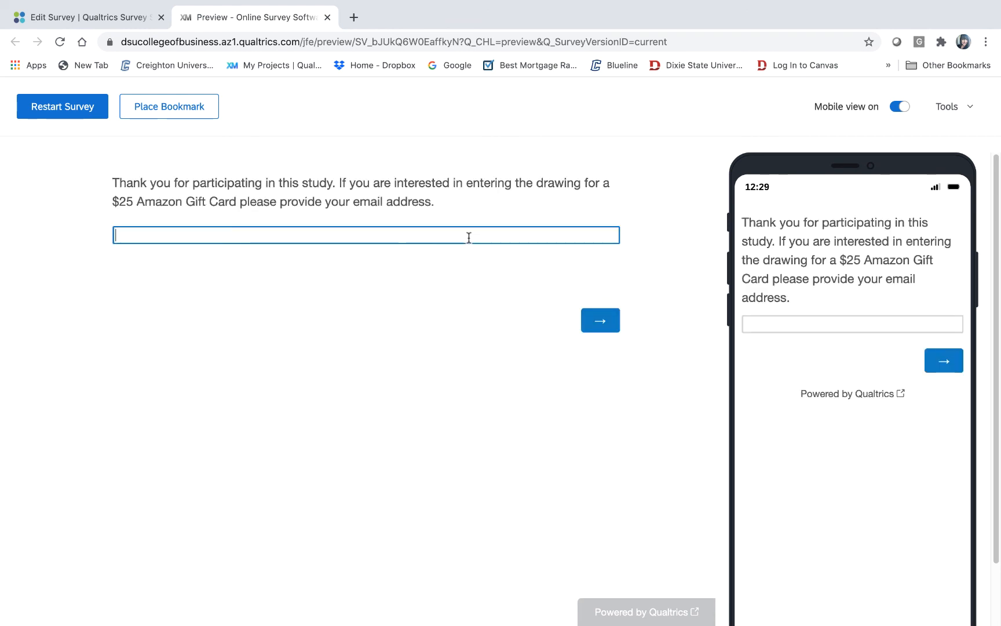
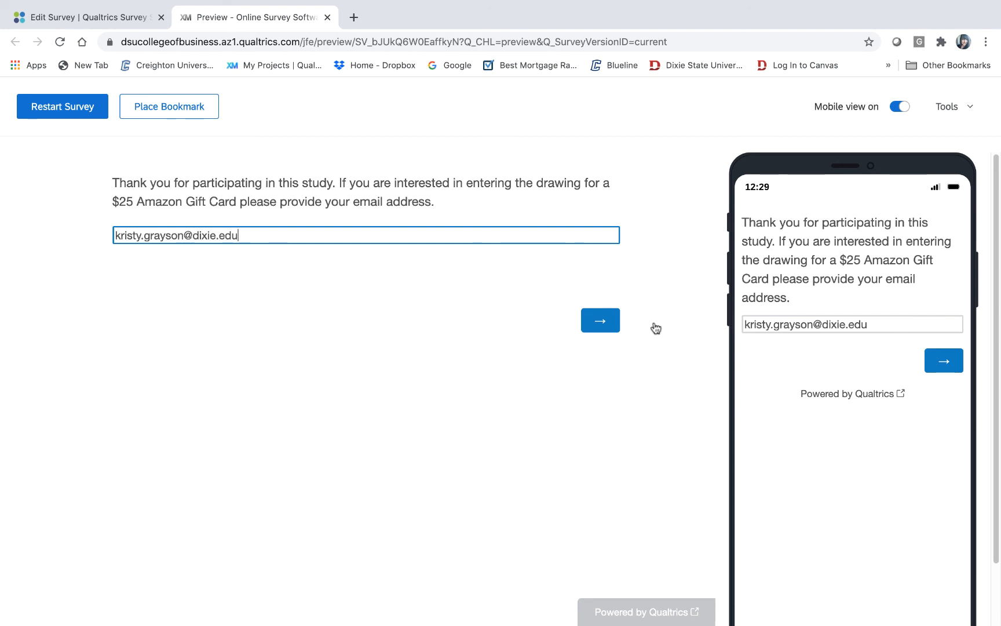
left_click(595, 319)
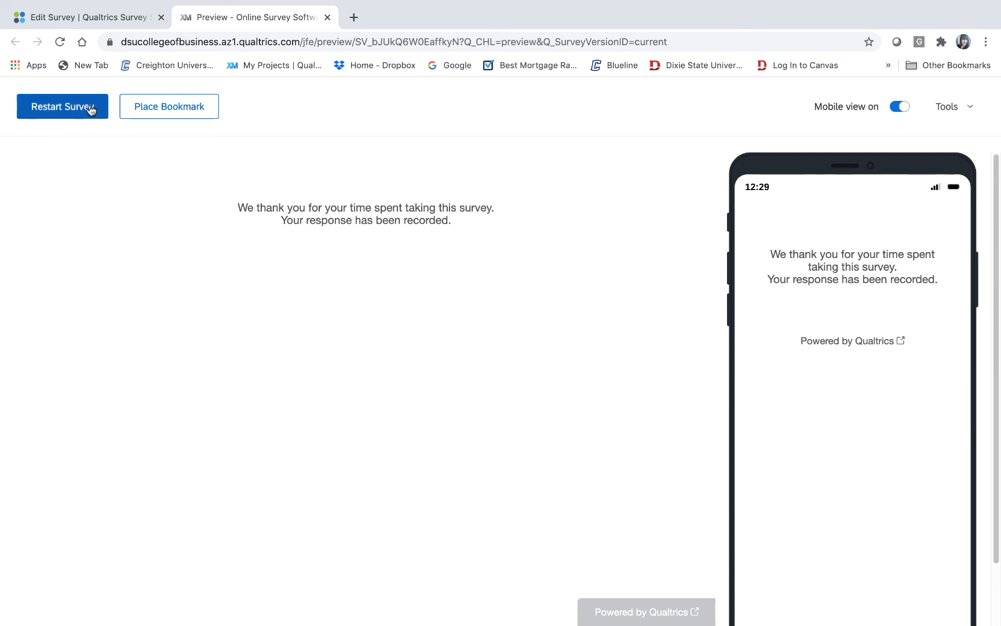
- Publish the Sports Team Name Changes survey from the editor and dismiss the Survey Activated notice
left_click(119, 14)
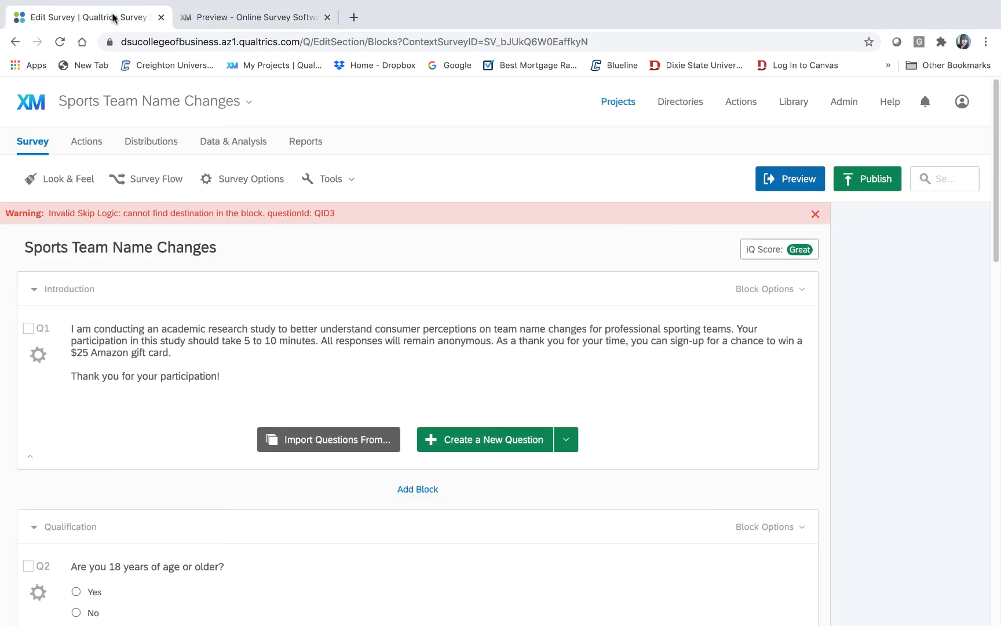
left_click(233, 13)
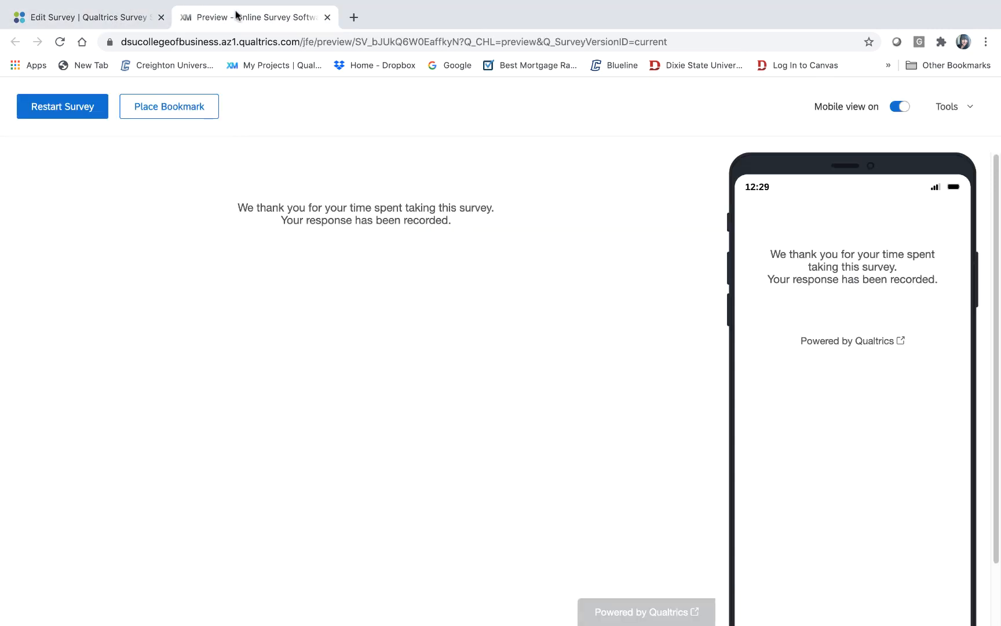
left_click(64, 18)
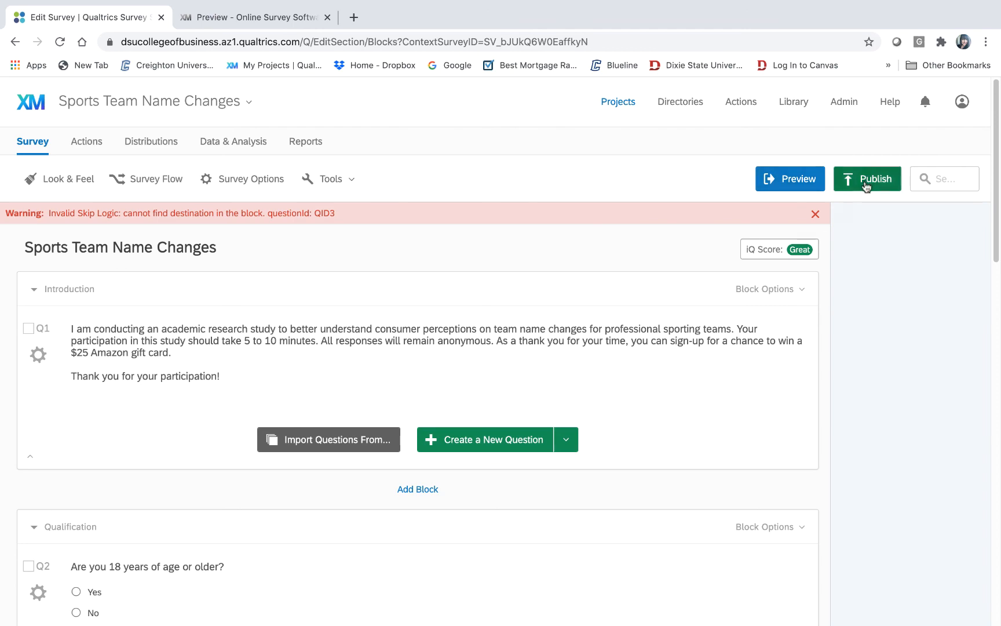
left_click(866, 185)
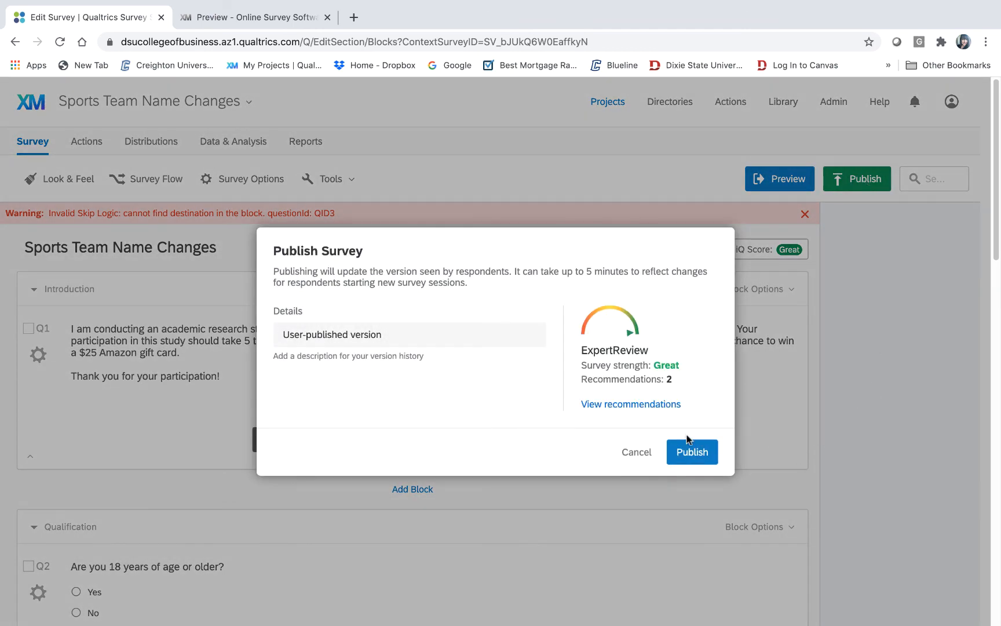
left_click(689, 463)
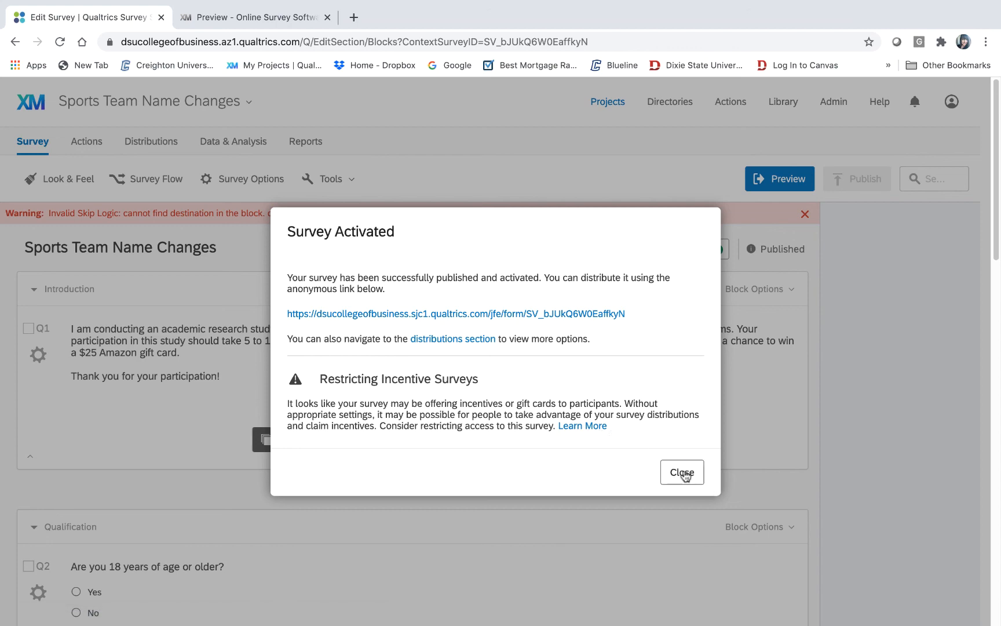
left_click(683, 473)
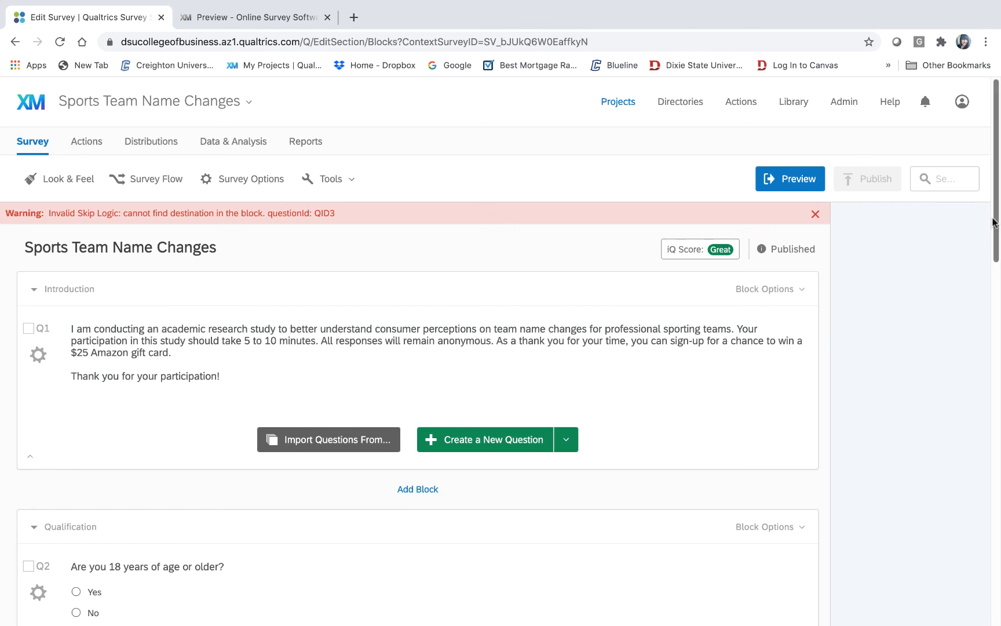
left_click_drag(997, 223, 994, 150)
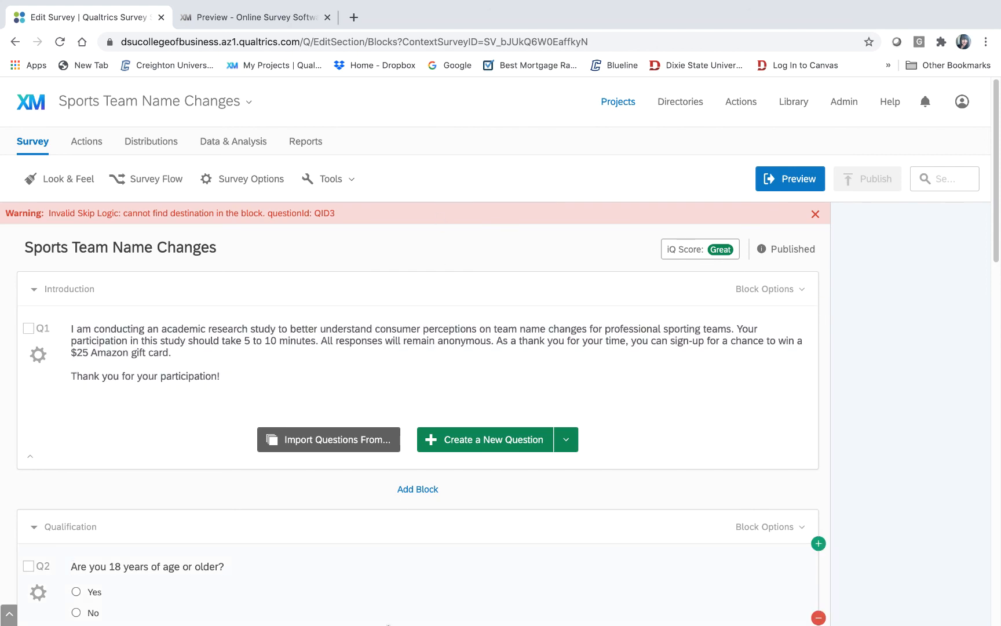
mouse_move(359, 608)
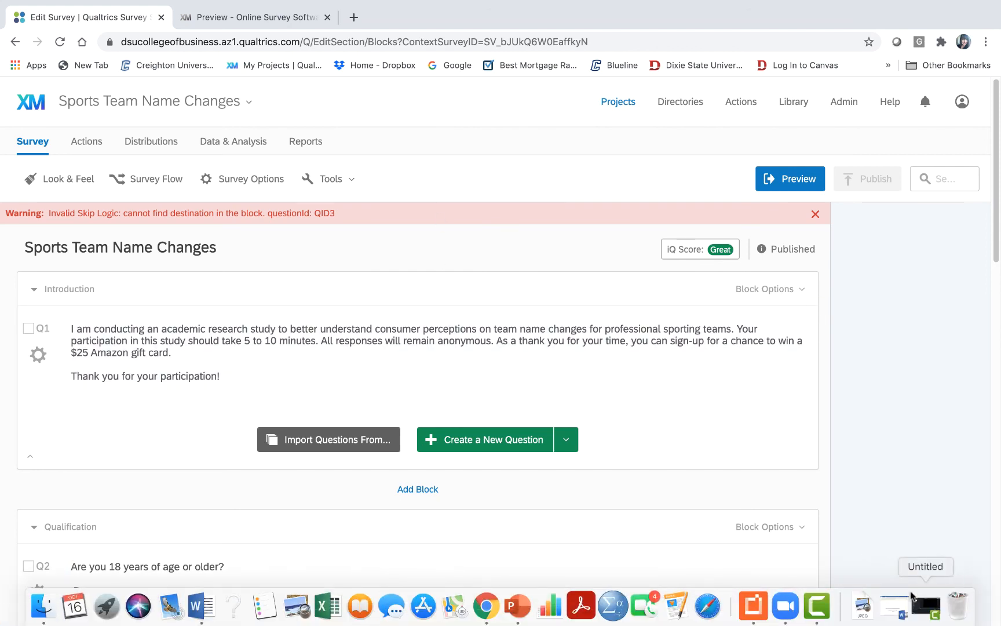
- Restore Camtasia 2019's minimized Untitled project showing the Rec 10-16-2020 recording
left_click(819, 616)
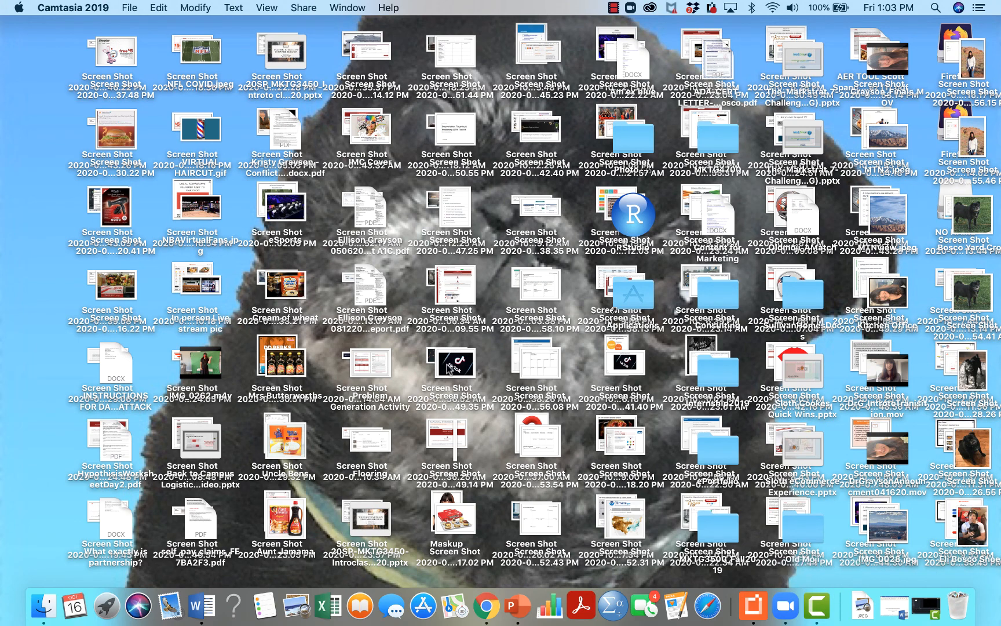
left_click(928, 607)
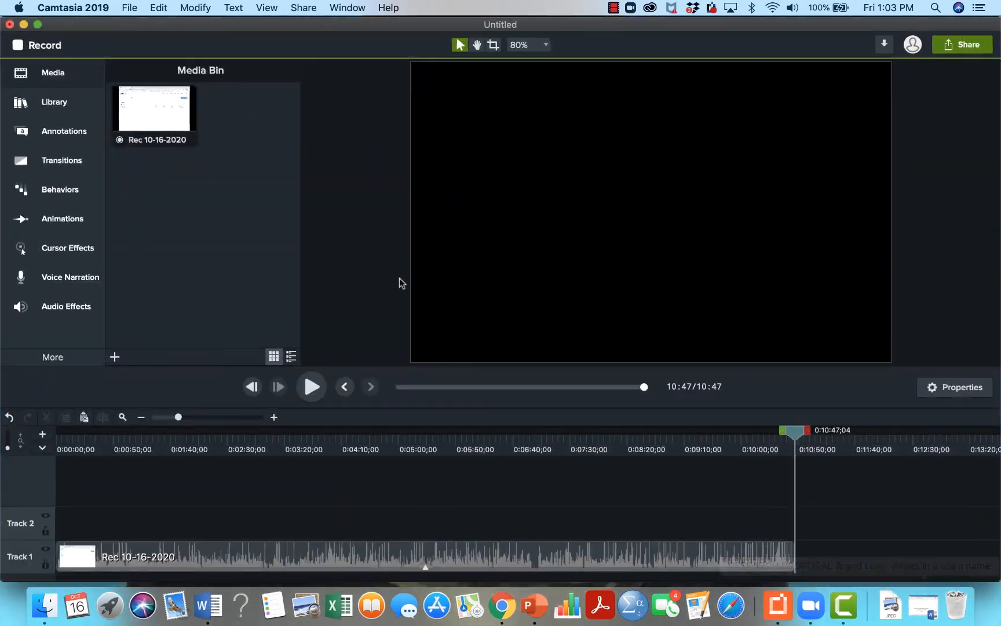